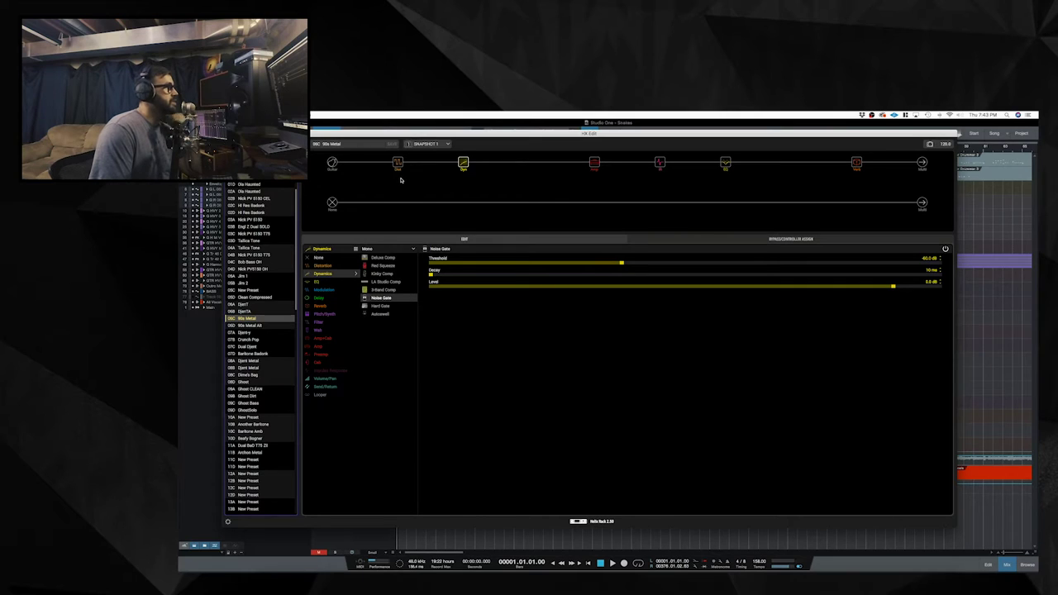
# - Close the amp editor, start playback and solo the G HVY guitar folder
pyautogui.moveTo(398, 163)
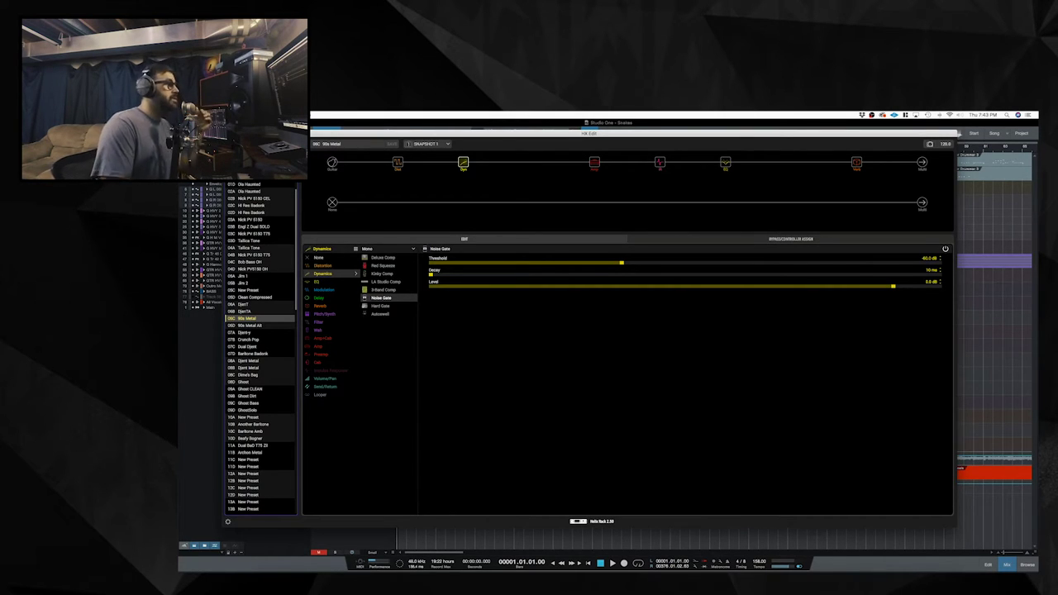
pyautogui.press('super+w')
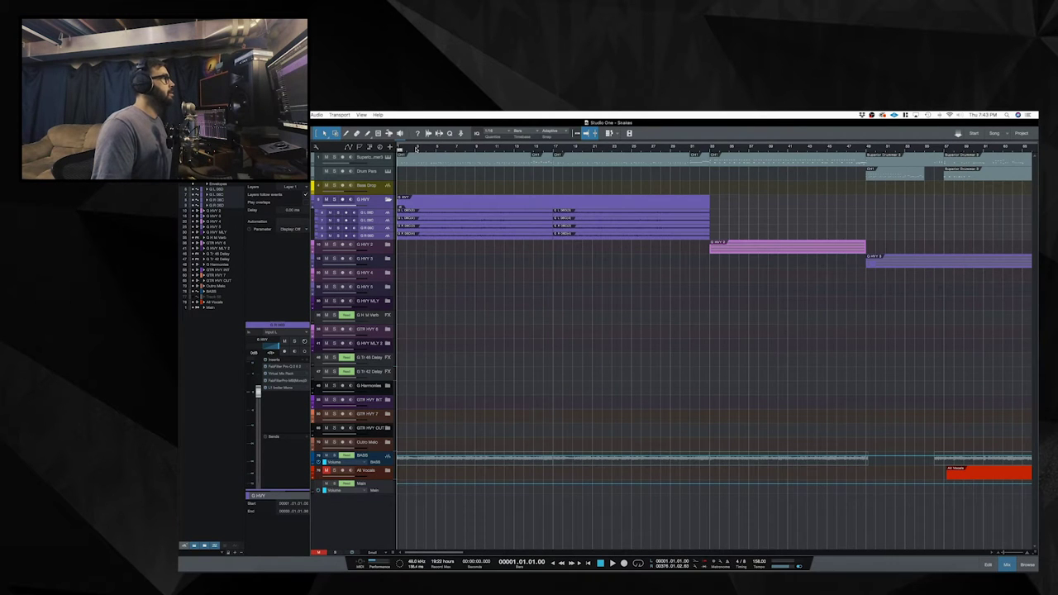
pyautogui.press('space')
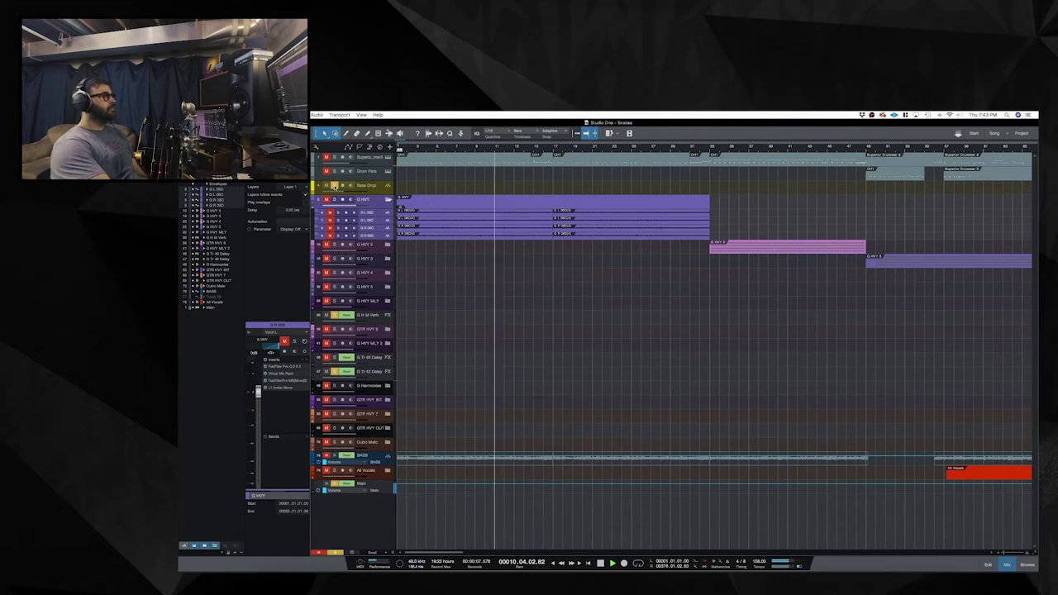
pyautogui.click(334, 199)
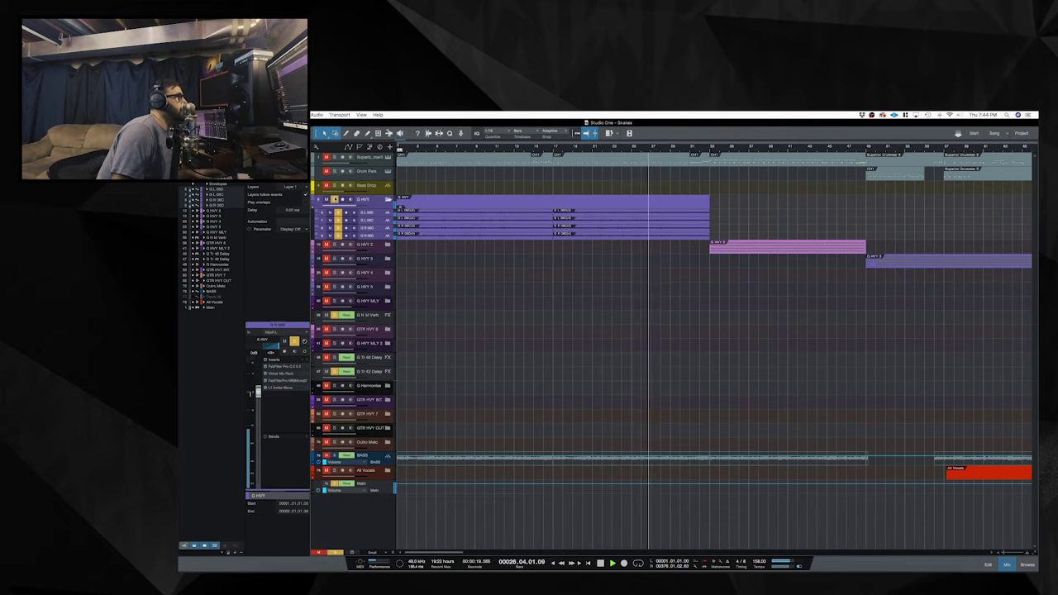
# - Select each G HVY guitar layer in turn to check its inserts, stopping playback
pyautogui.click(347, 213)
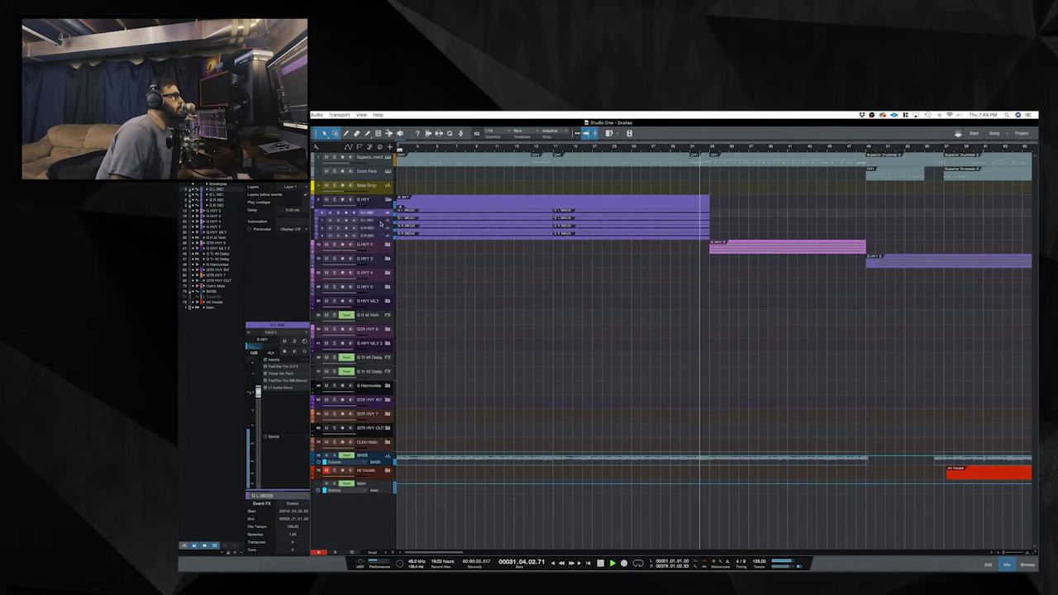
pyautogui.click(382, 237)
pyautogui.click(379, 228)
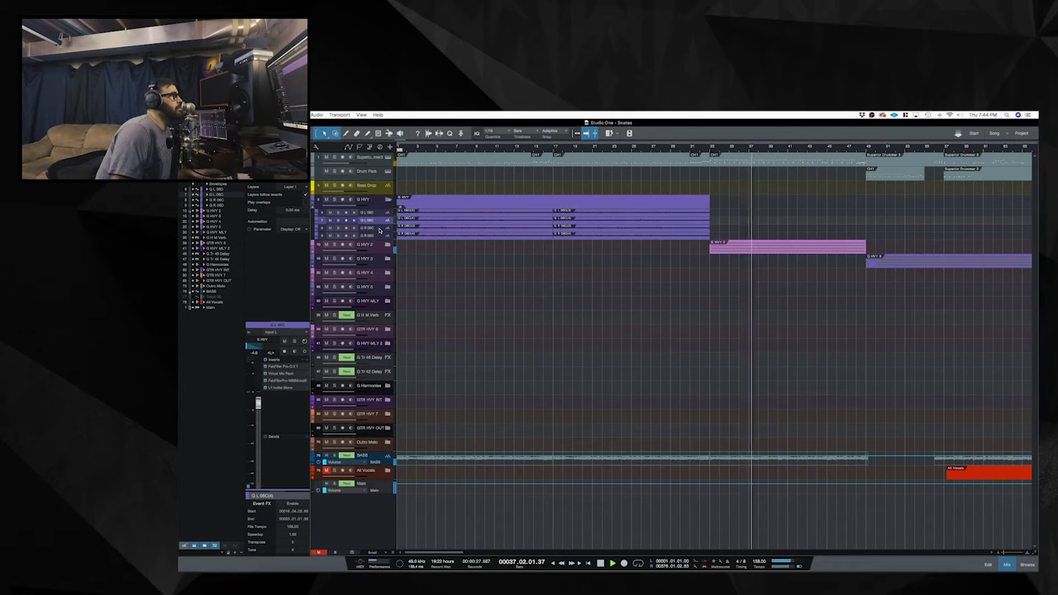
pyautogui.click(384, 218)
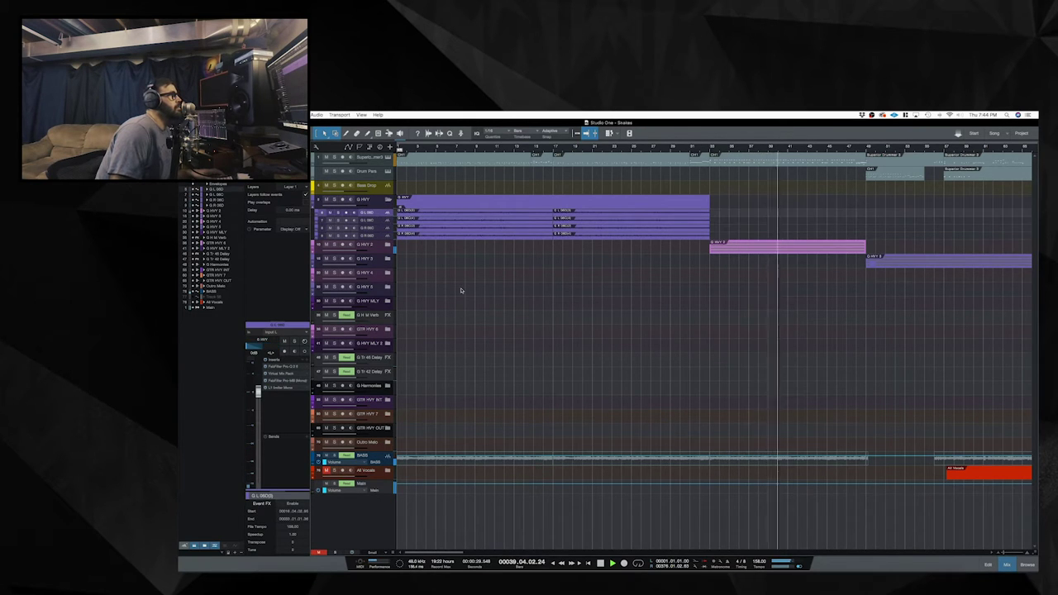
pyautogui.press('space')
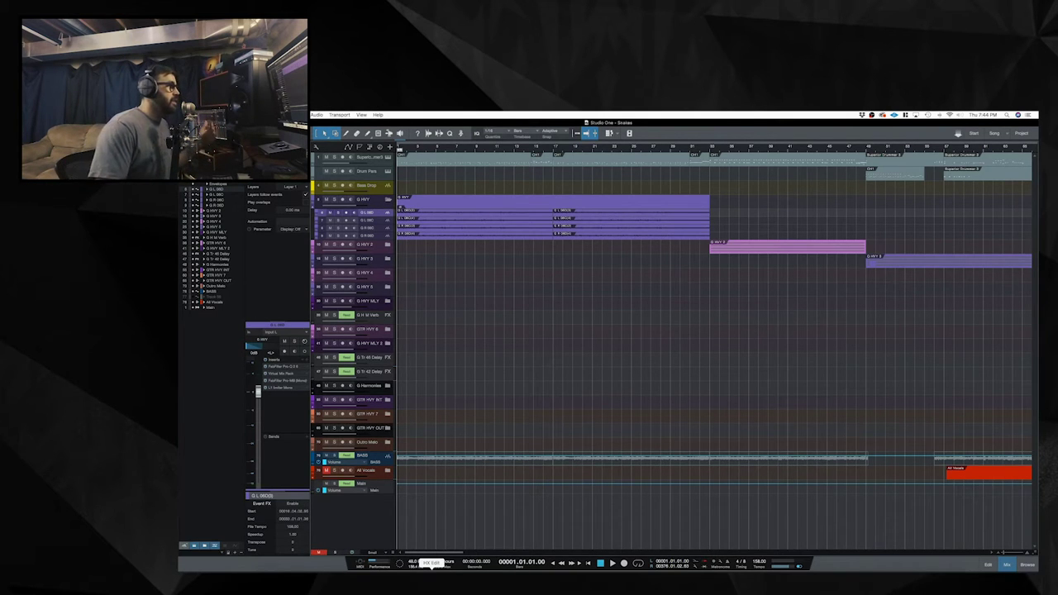
pyautogui.click(383, 230)
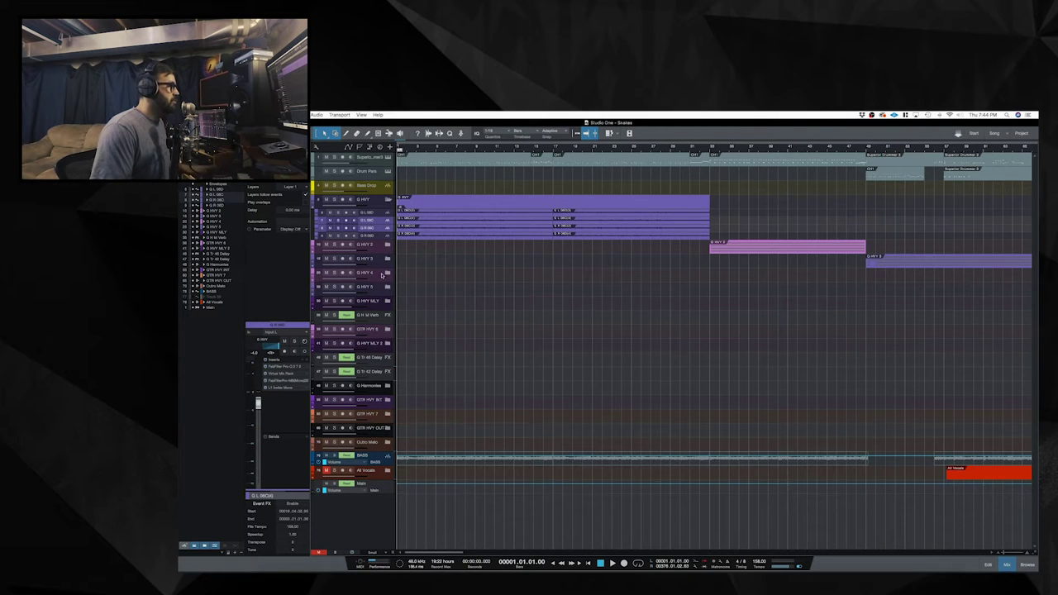
# - Bring HX Edit back and review the 90s Metal guitar input and Noise Gate (-60.0 dB threshold)
pyautogui.click(449, 571)
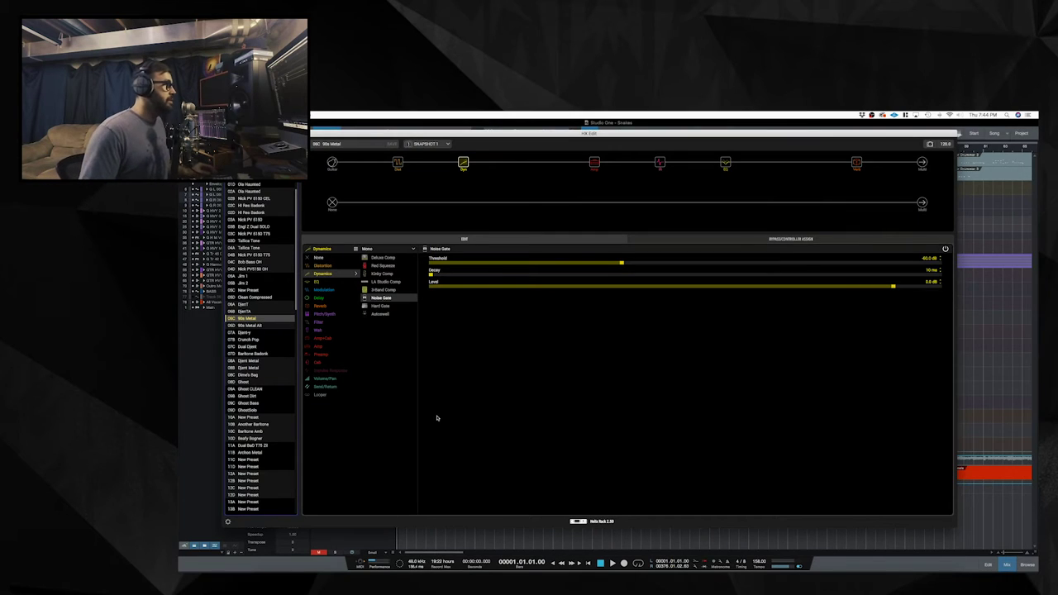
pyautogui.click(331, 162)
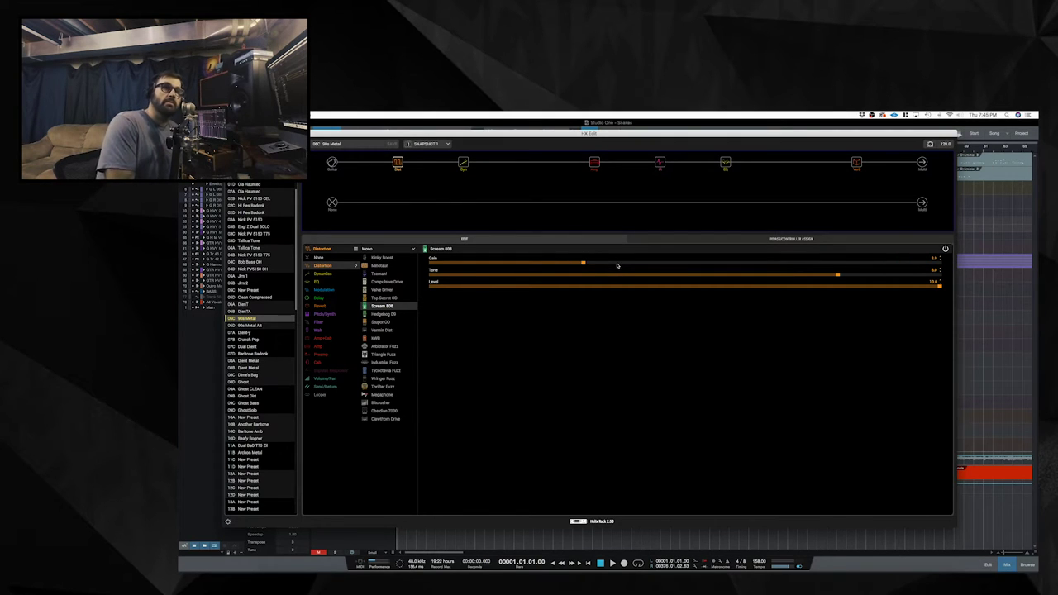
pyautogui.click(464, 161)
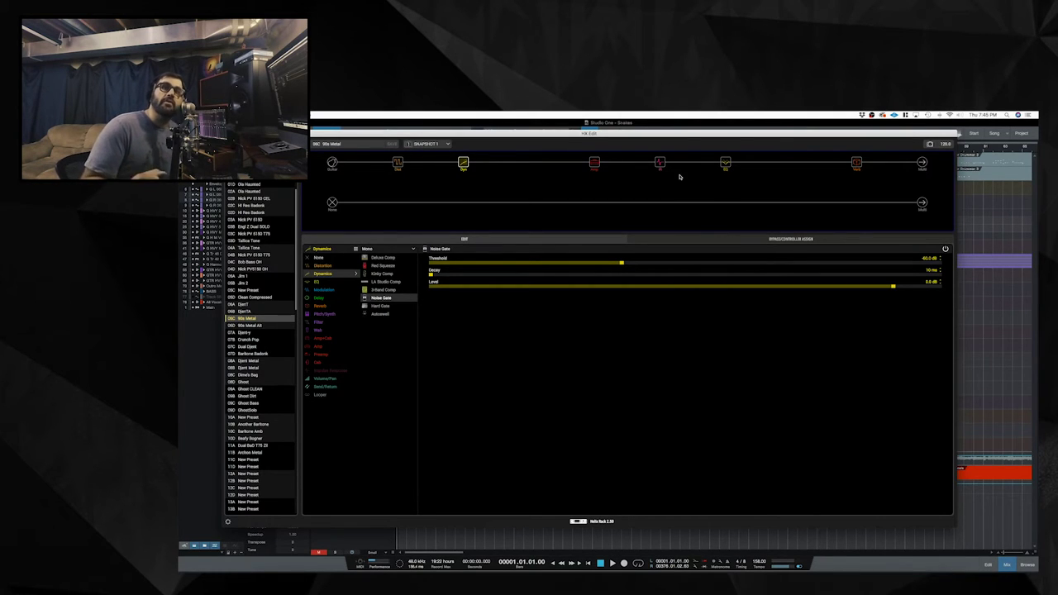
# - Review the PV Panama amp, then the IR 2048 block with the OwnHammer OH 412 ENG V30 impulse
pyautogui.click(594, 162)
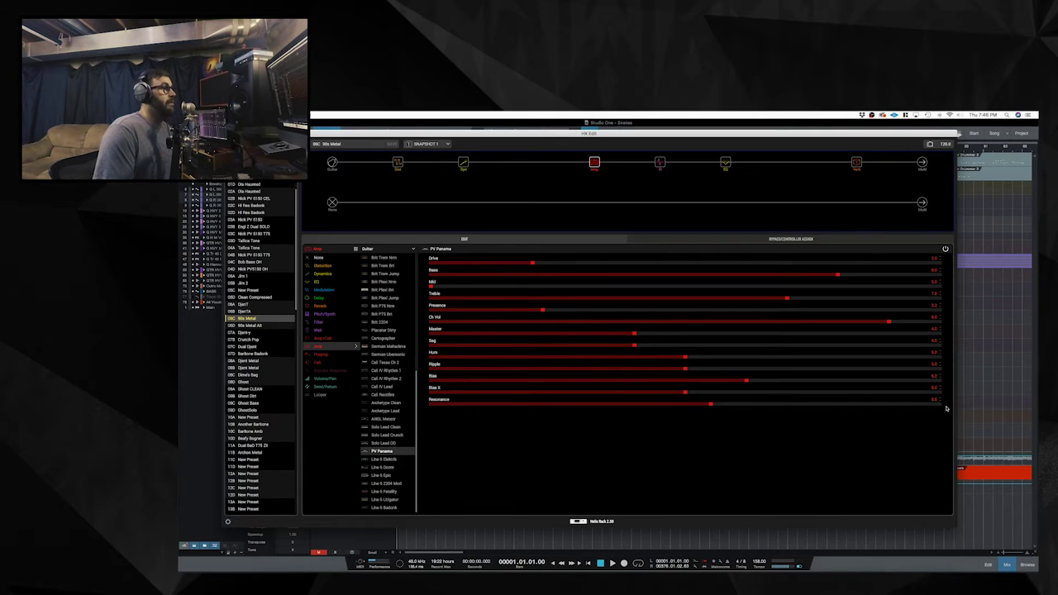
pyautogui.click(659, 163)
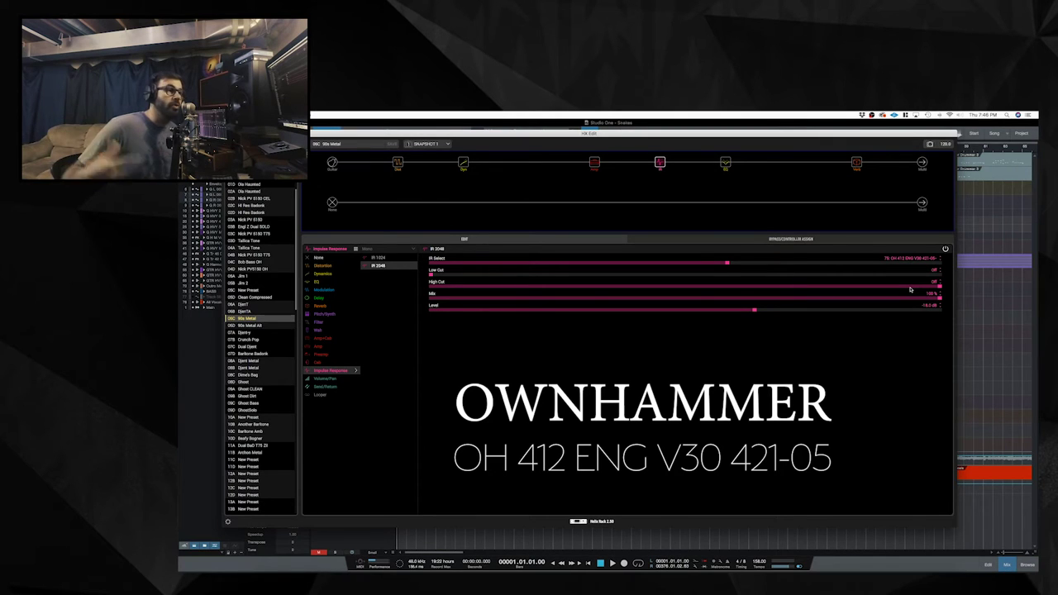
# - Show the Parametric EQ block: -2.5 dB low, -1.5 dB mid, +1.0 dB high gain
pyautogui.click(725, 162)
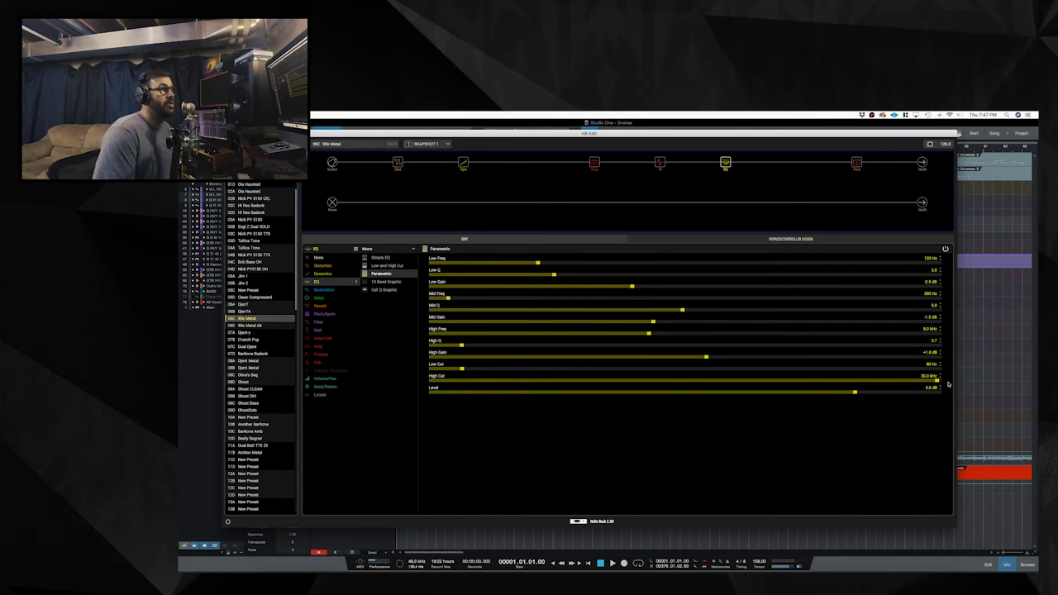
# - Display the Room reverb block, set to about 17% mix with trails off
pyautogui.click(856, 161)
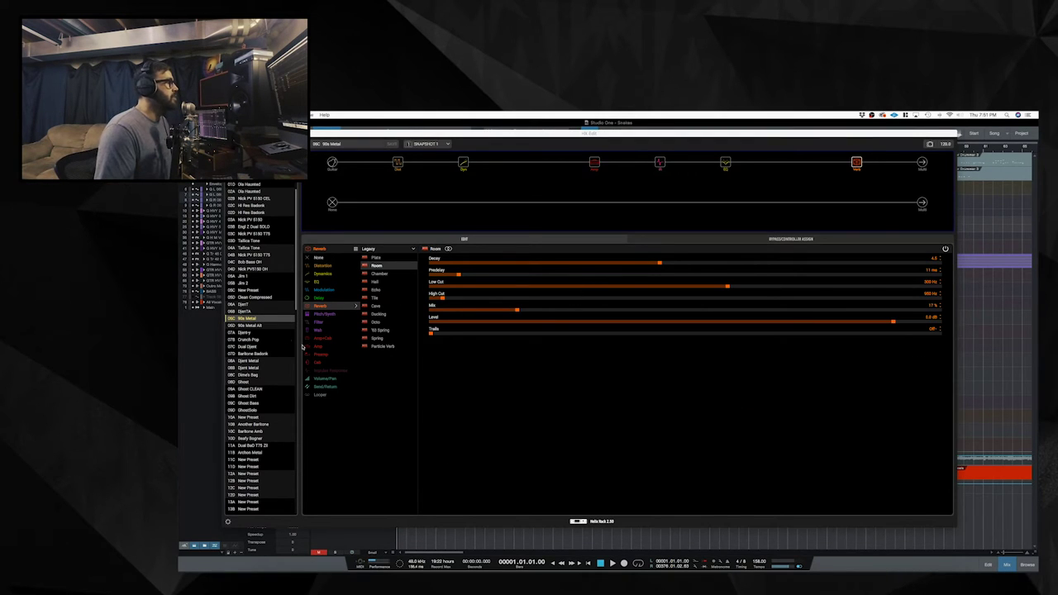
# - Load preset 06B 90s Metal Alt and review its guitar input and Scream 808 drive (gain 0.0, tone 5.0, level 10.0)
pyautogui.click(277, 326)
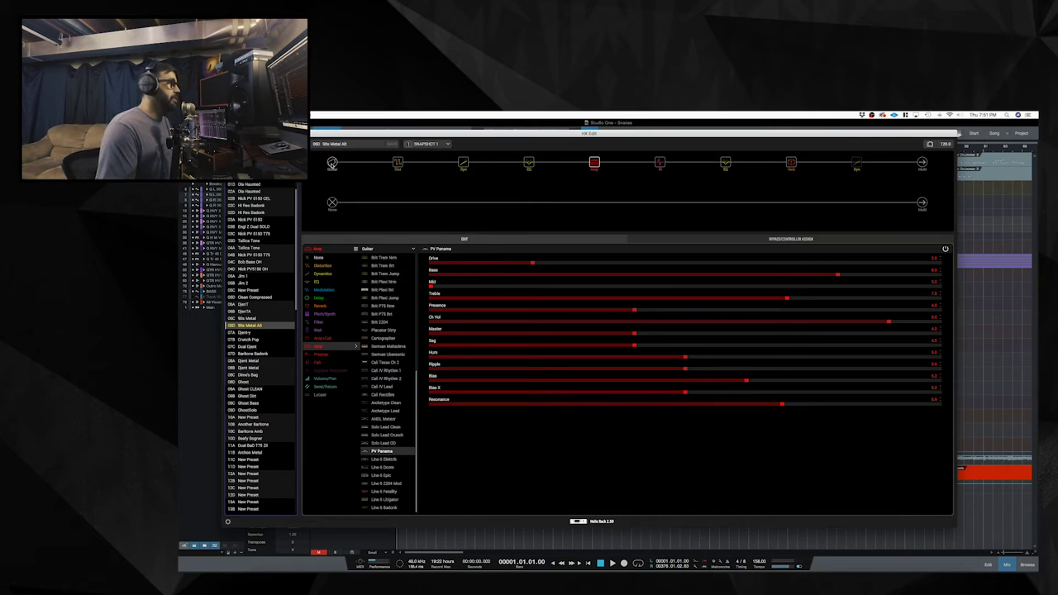
pyautogui.click(331, 162)
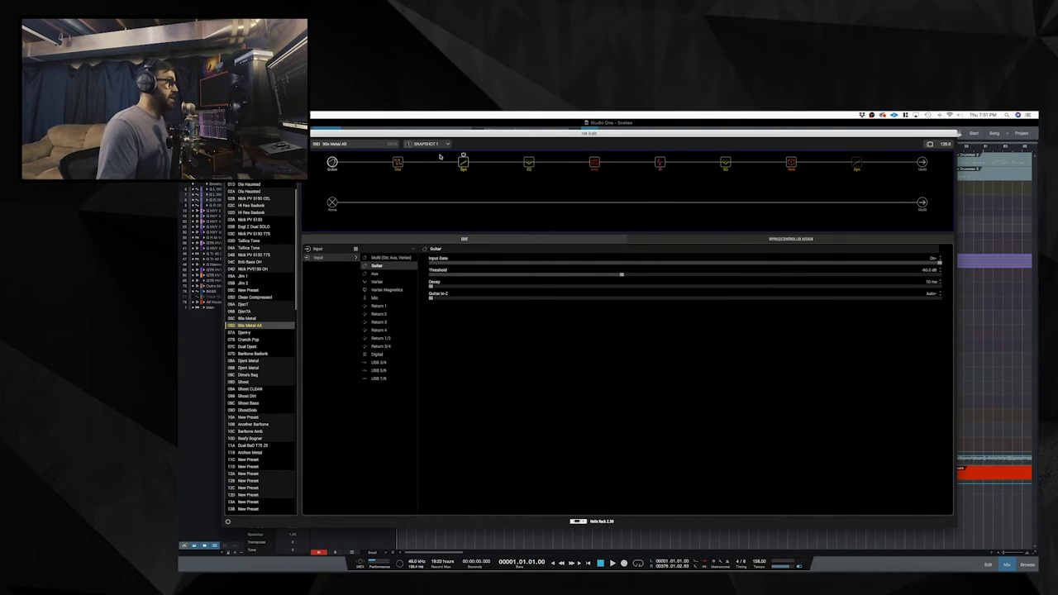
pyautogui.click(398, 162)
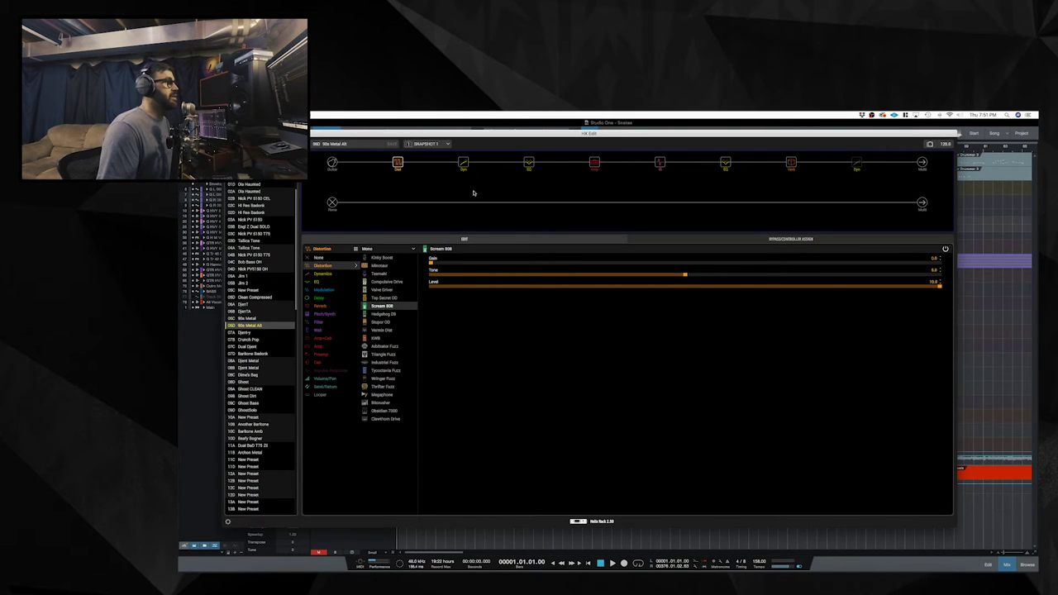
# - Check the 90s Metal Alt noise gate, then its 10 Band Graphic EQ settings
pyautogui.click(463, 158)
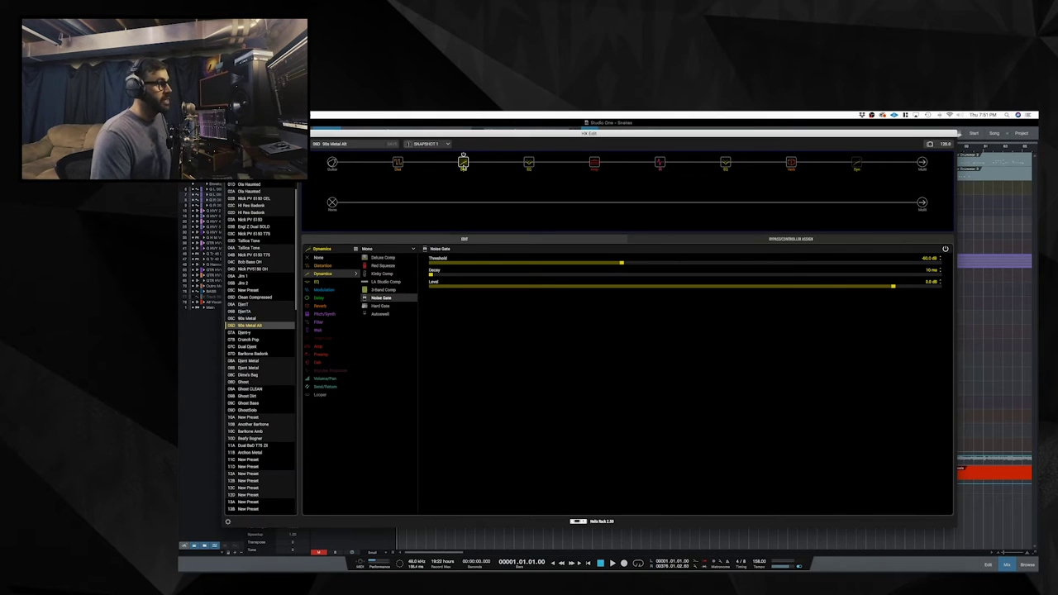
pyautogui.click(529, 162)
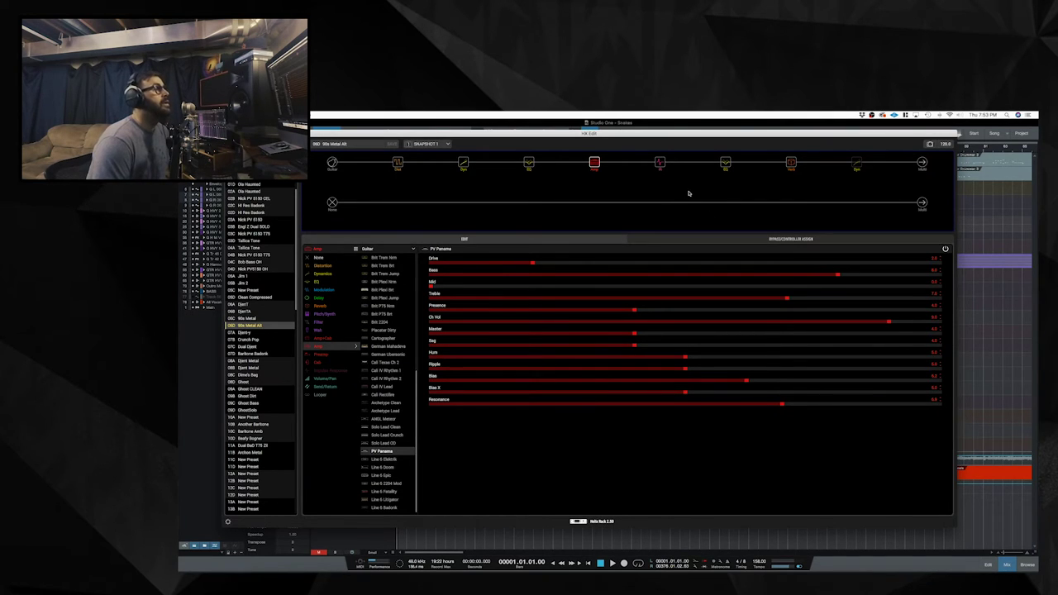
# - Show the 90s Metal Alt IR 2048 block, mixed at 100% with low and high cuts off
pyautogui.click(660, 161)
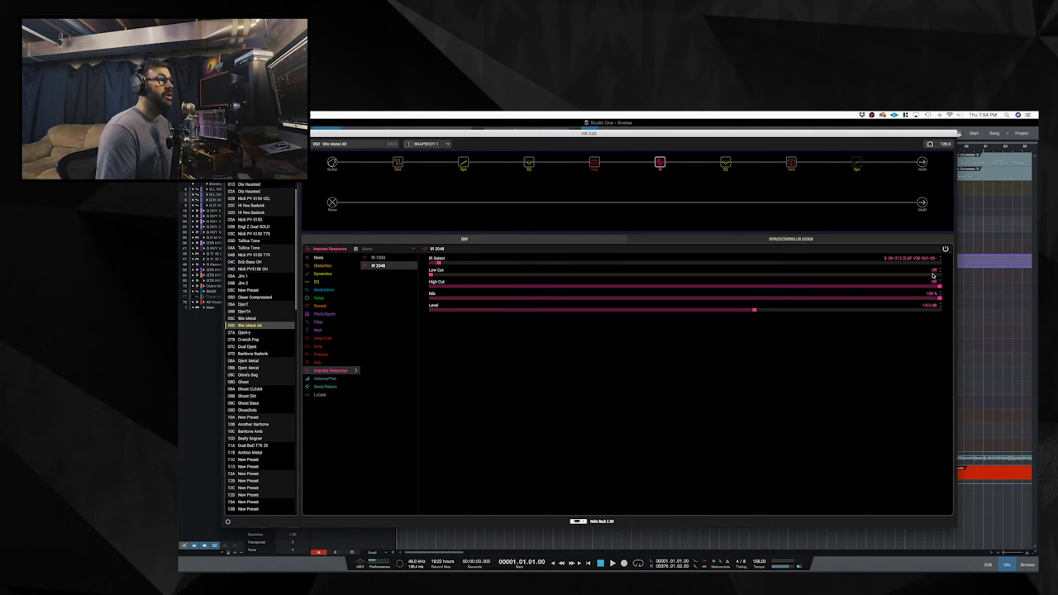
# - Show the 90s Metal Alt Parametric EQ: -2.5 dB low, -1.5 dB mid, +1.0 dB high gain
pyautogui.click(725, 161)
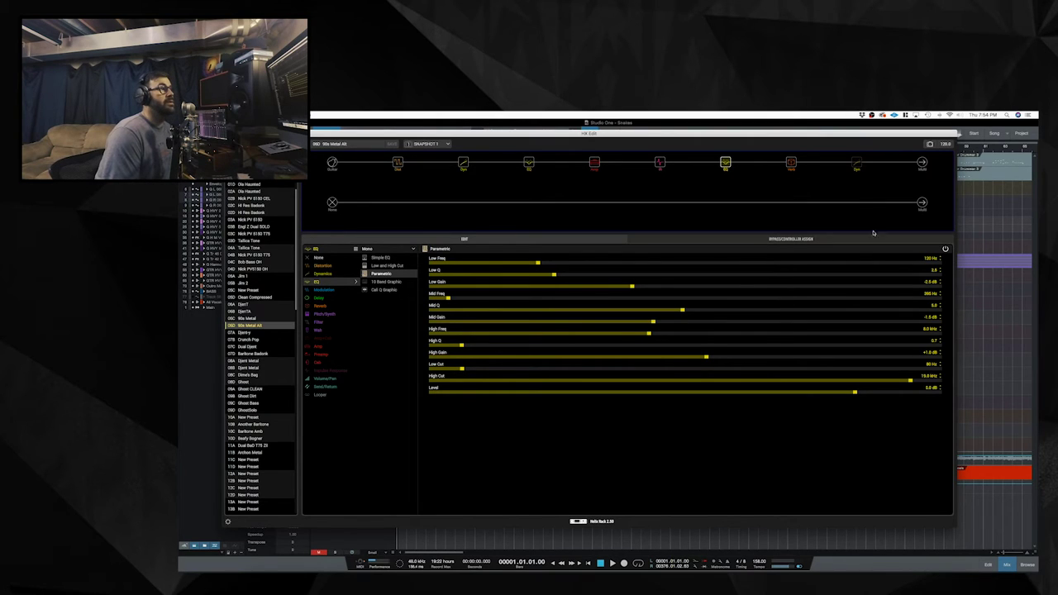
pyautogui.click(791, 158)
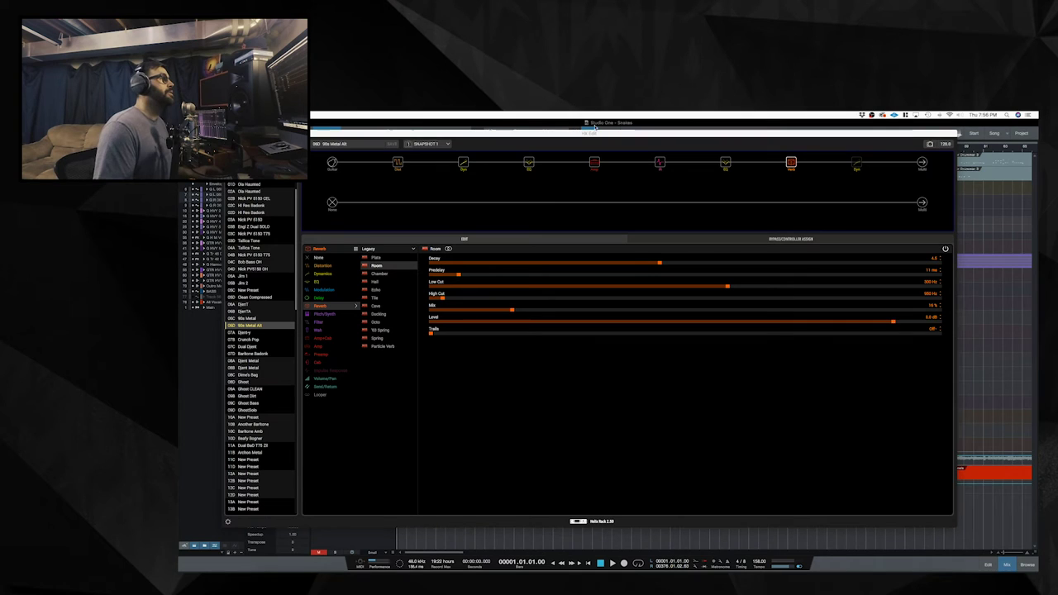
# - Bring Studio One's 'Sealas' song arrangement back to the front
pyautogui.click(488, 122)
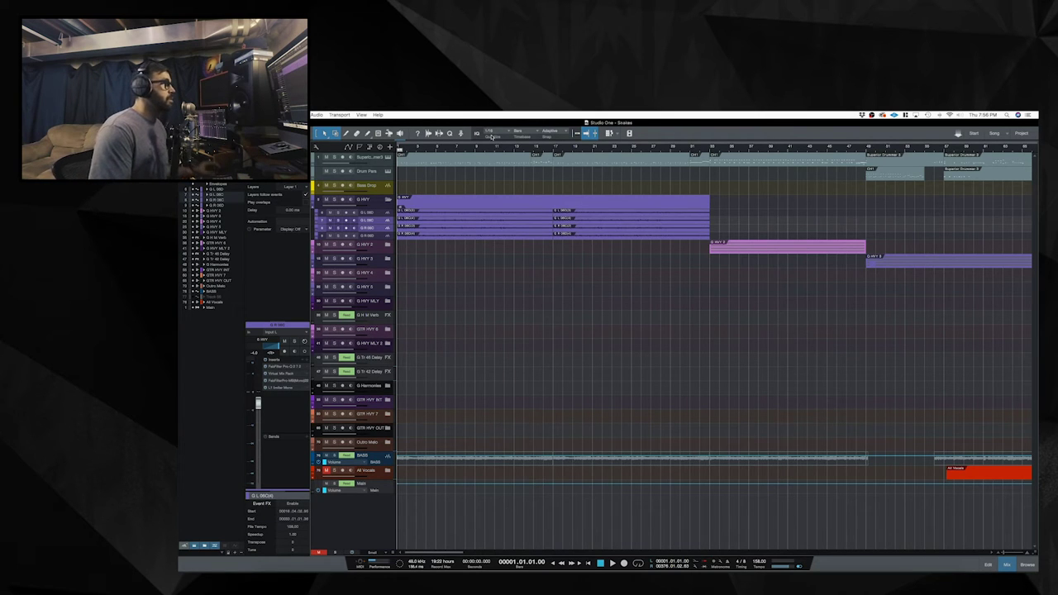
# - Zoom out the song, inspect the G L and G R heavy guitar insert chains, and solo a guitar sub-track
pyautogui.press('w')
pyautogui.press('w')
pyautogui.press('w')
pyautogui.press('w')
pyautogui.press('w')
pyautogui.press('w')
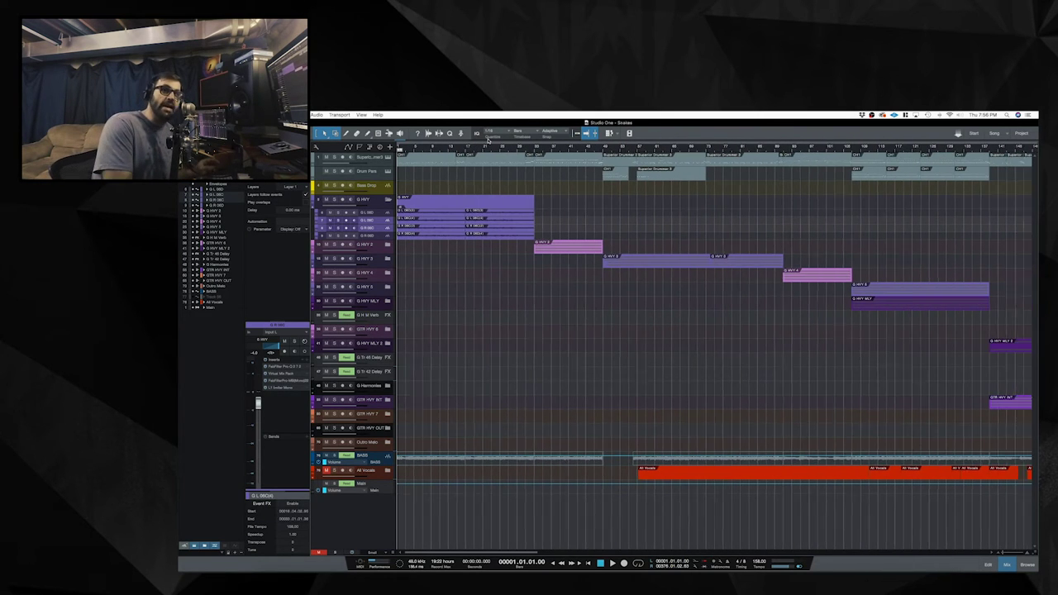
pyautogui.press('w')
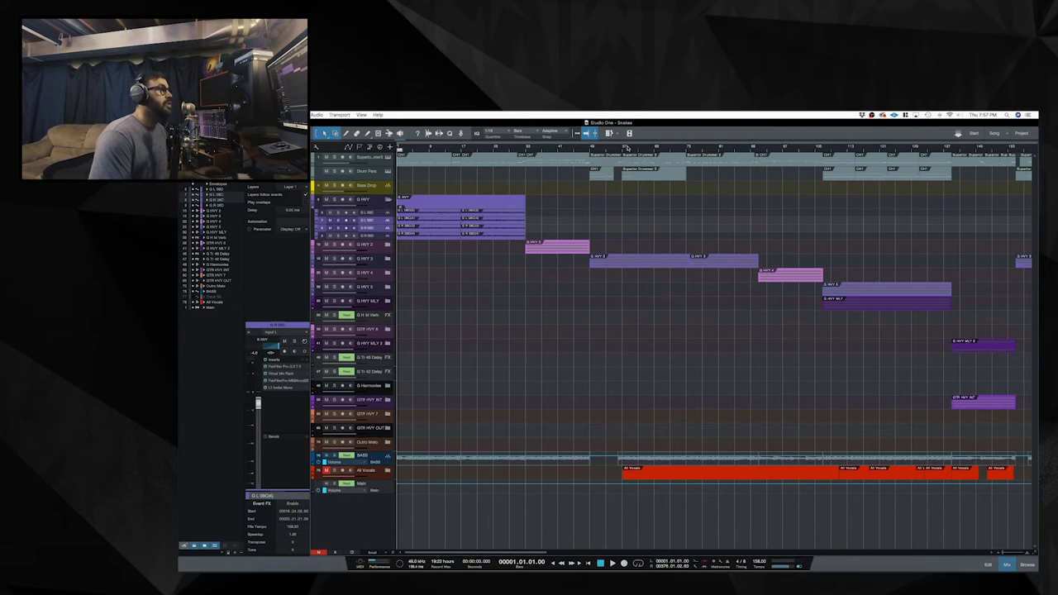
pyautogui.press('w')
pyautogui.press('w')
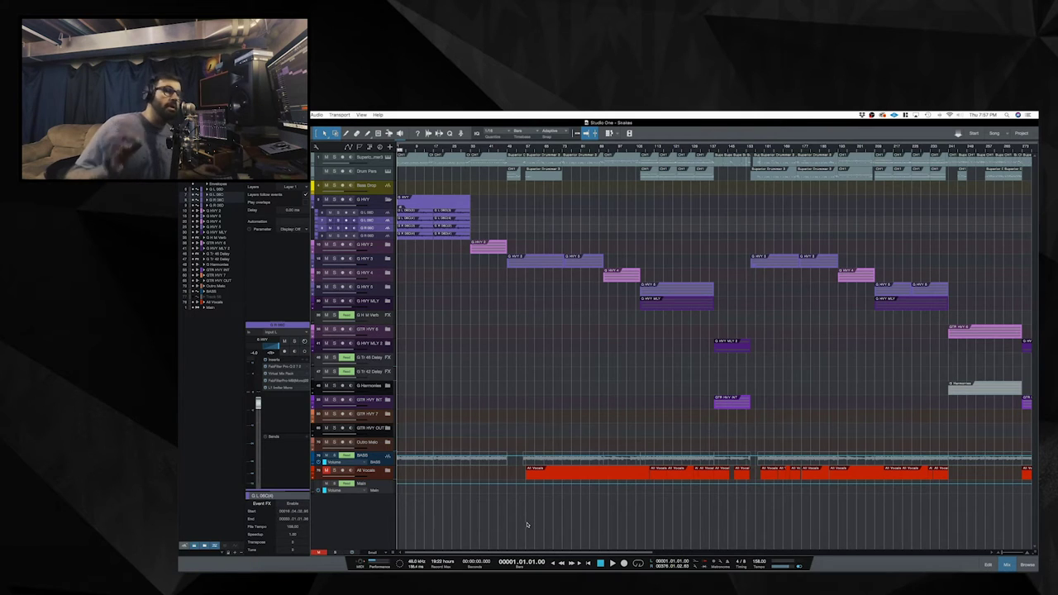
pyautogui.click(385, 214)
pyautogui.click(380, 237)
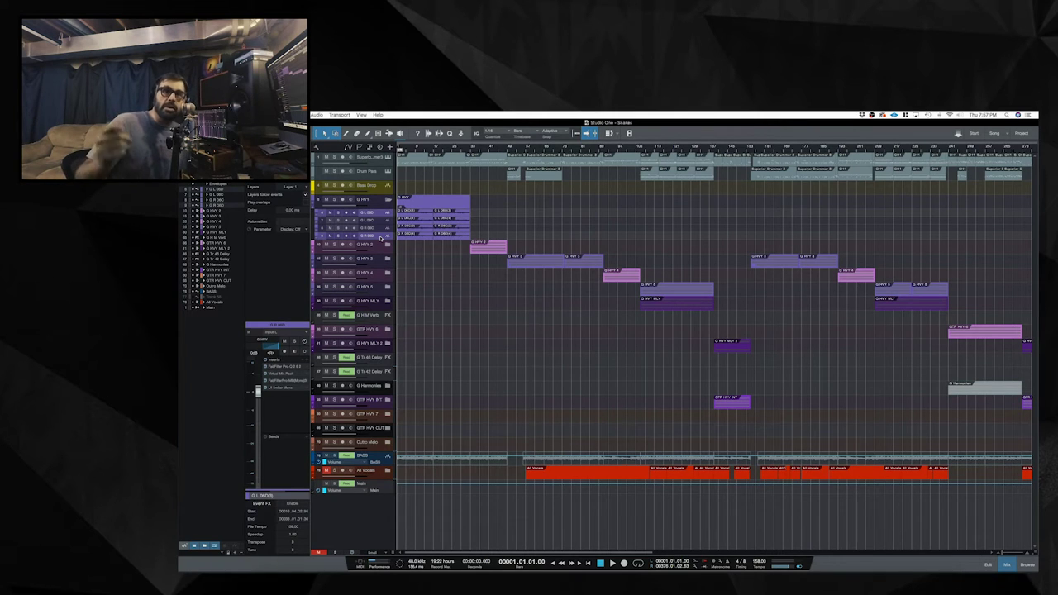
pyautogui.click(338, 212)
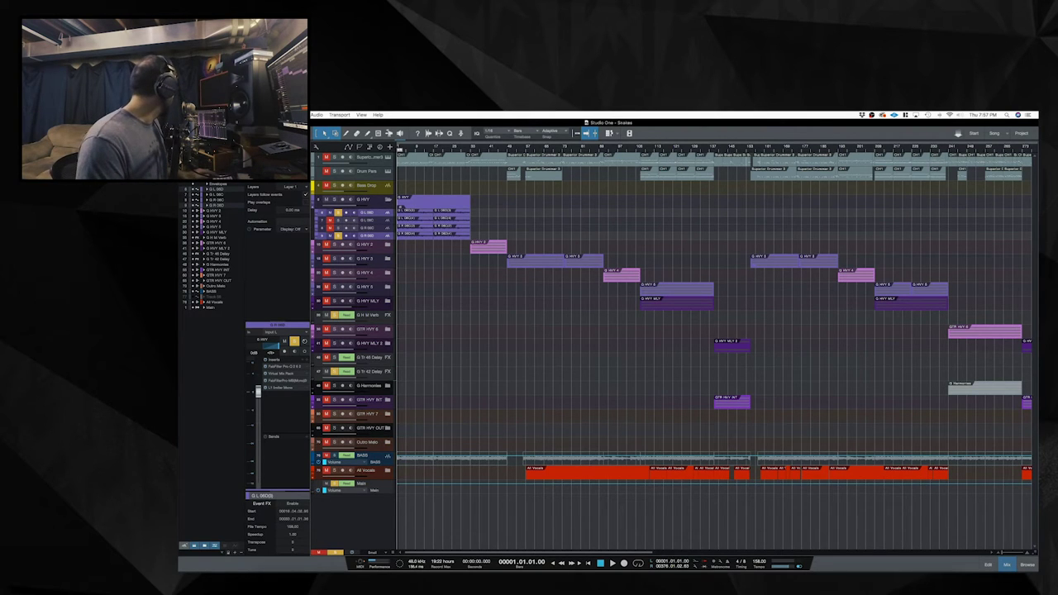
# - Select the G HVY folder and a guitar sub-track, then play and stop the soloed raw guitars
pyautogui.click(399, 205)
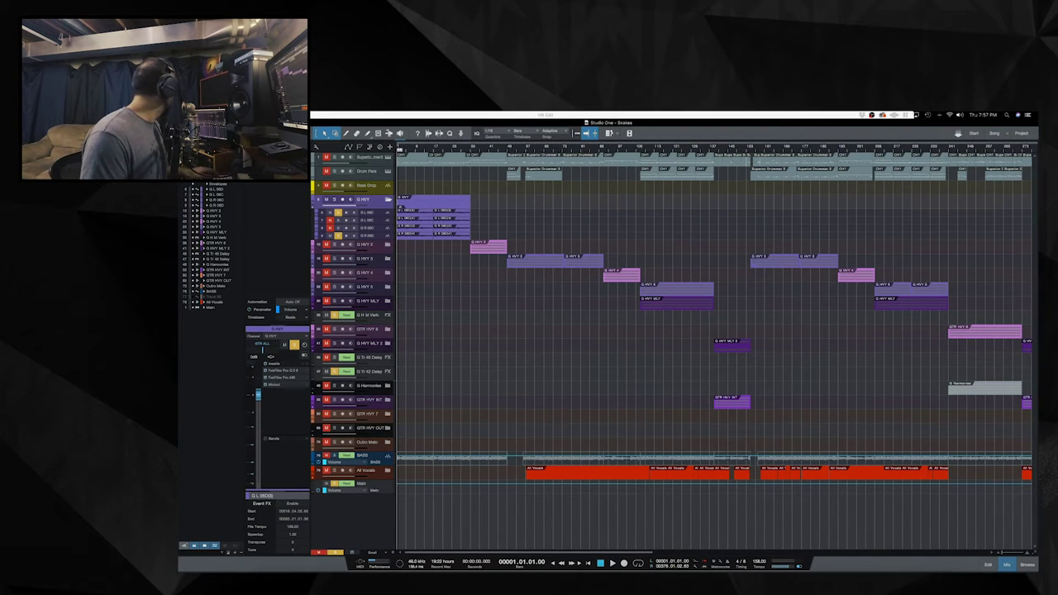
pyautogui.click(364, 212)
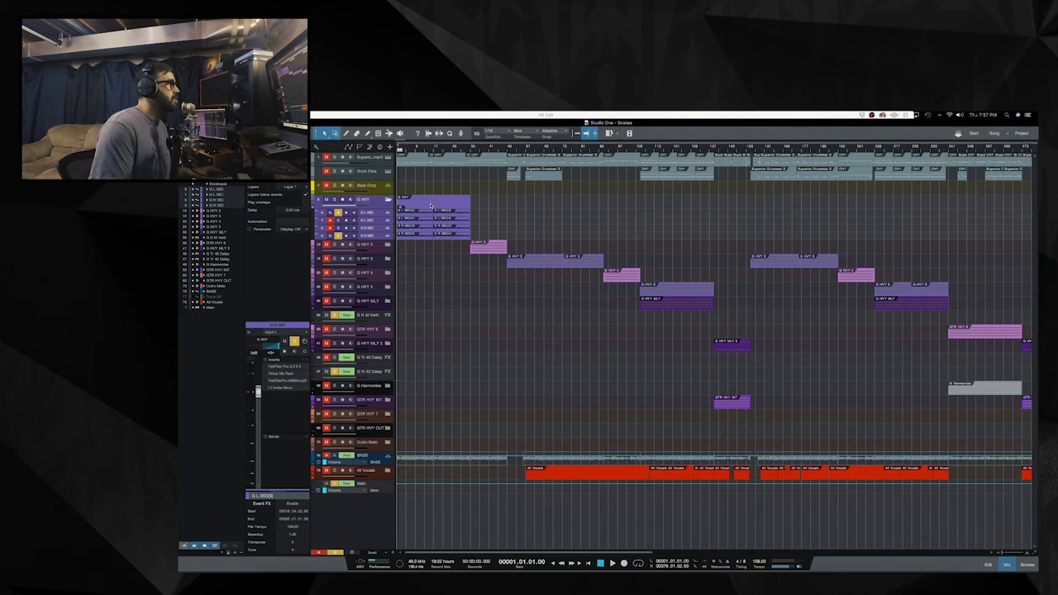
pyautogui.press('space')
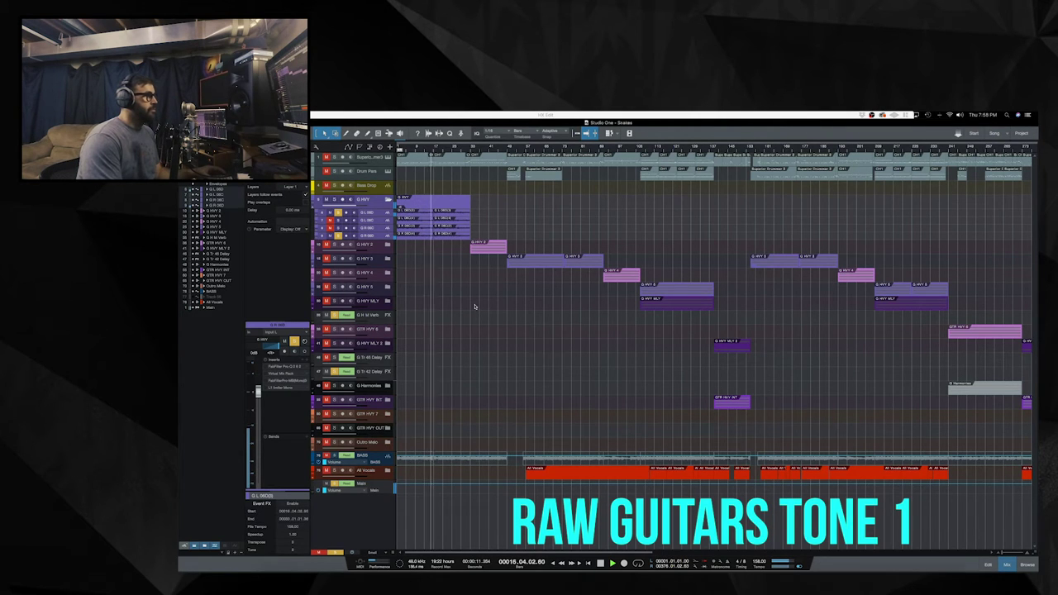
pyautogui.press('space')
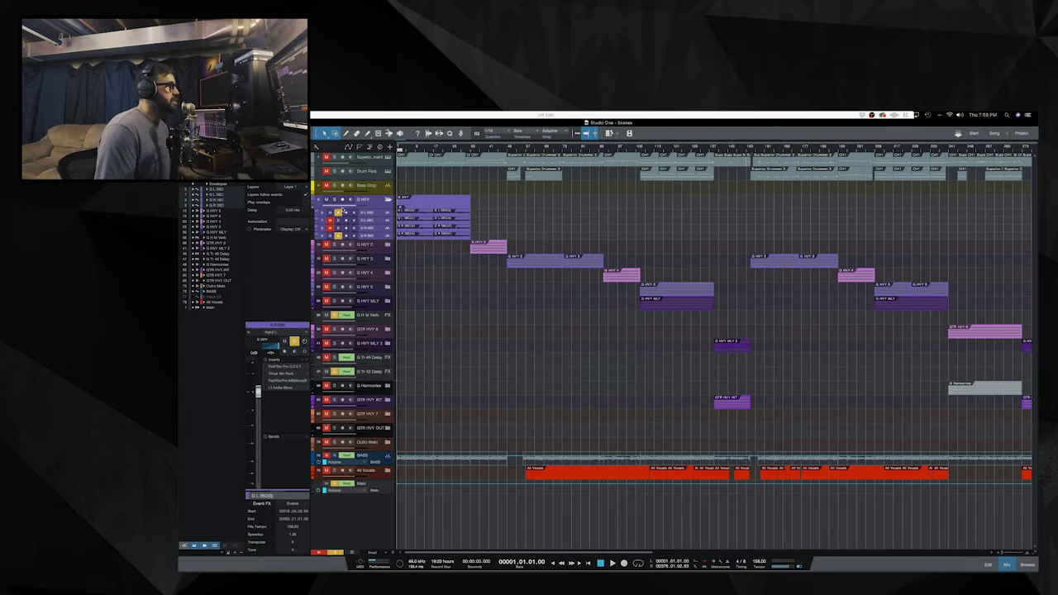
# - Move the solo from the first pair of guitar sub-tracks to the second pair, starting at G L 0BC
pyautogui.click(339, 228)
pyautogui.click(339, 229)
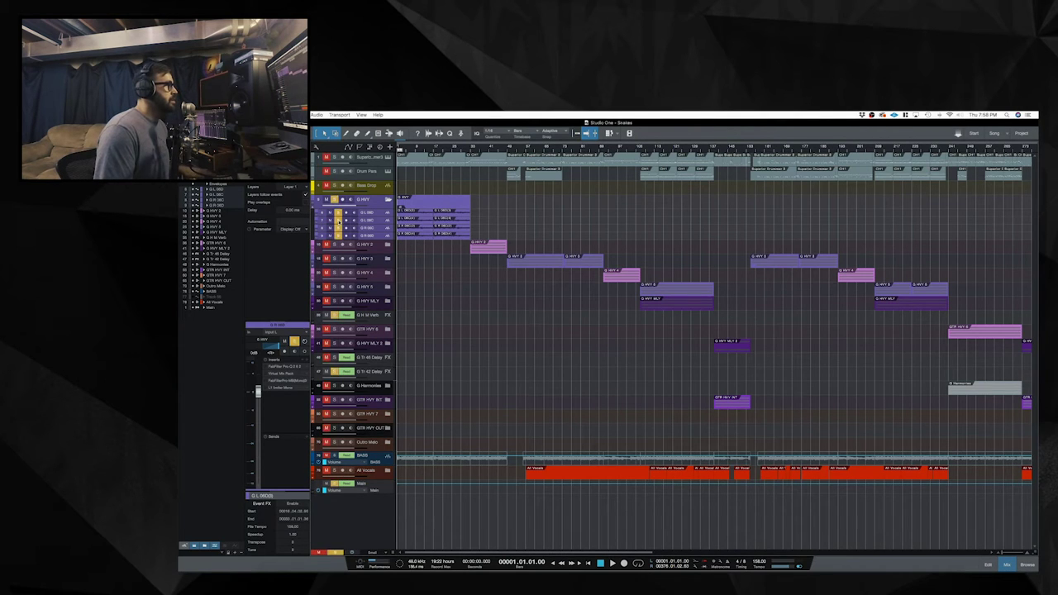
pyautogui.click(339, 213)
pyautogui.click(382, 223)
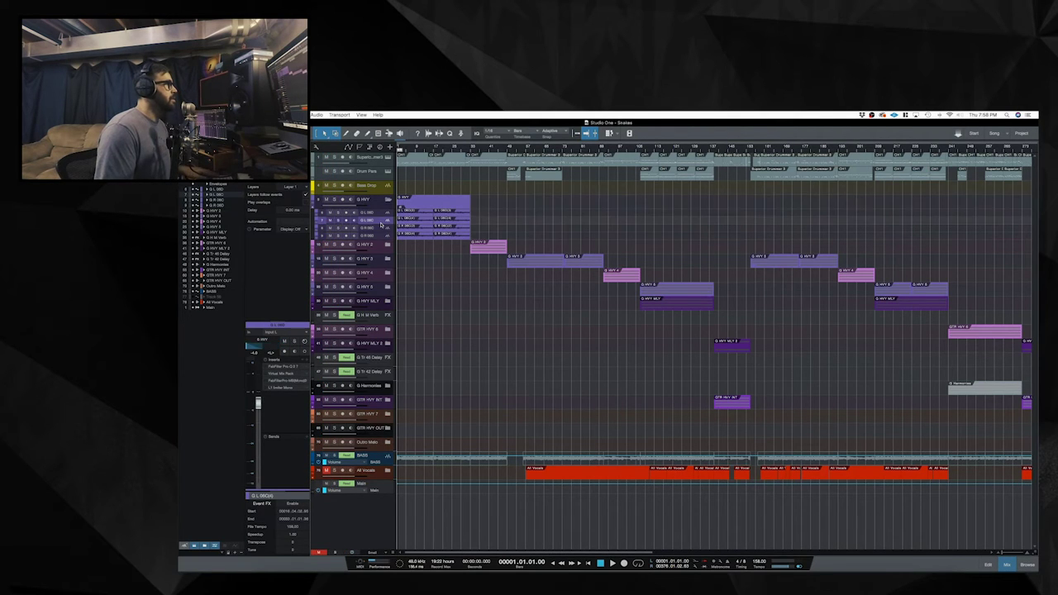
pyautogui.click(338, 221)
# - Play and stop the second raw guitar tone, then solo the whole G HVY folder
pyautogui.press('space')
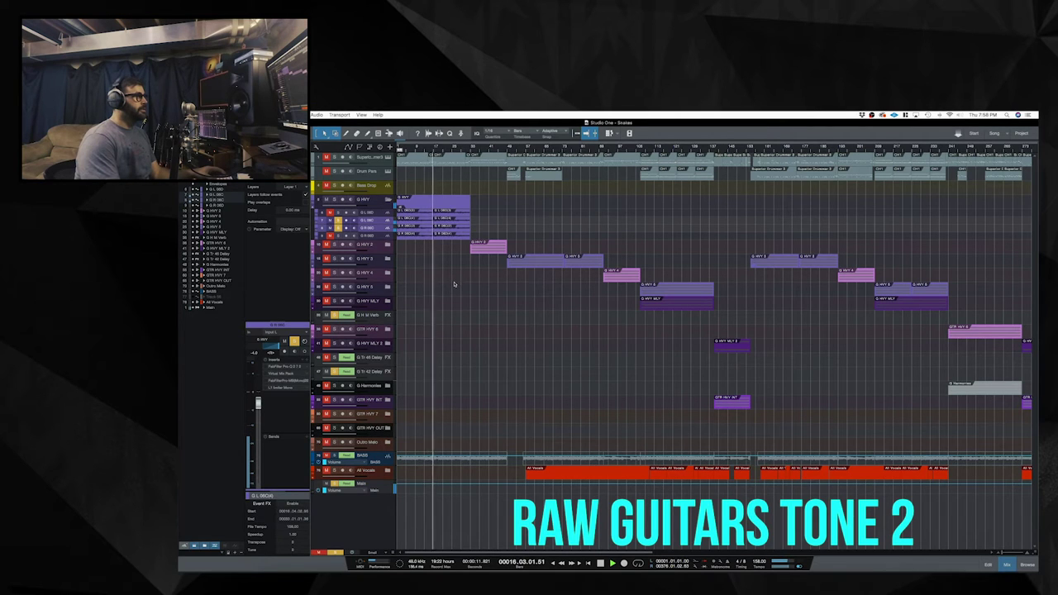
pyautogui.press('space')
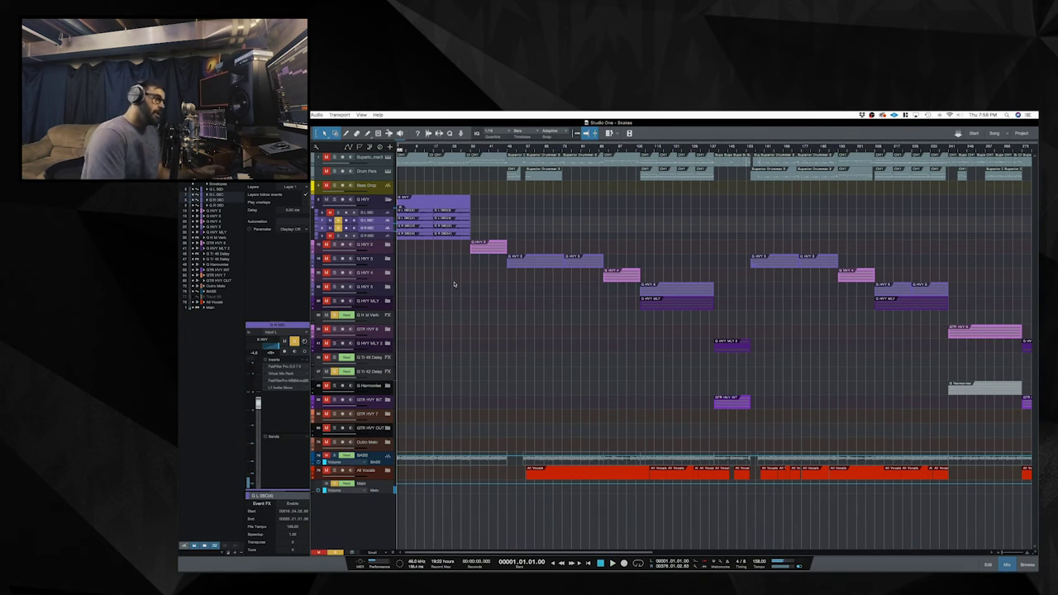
pyautogui.click(333, 200)
# - Play the soloed G HVY folder to hear both raw tones together, then stop
pyautogui.press('space')
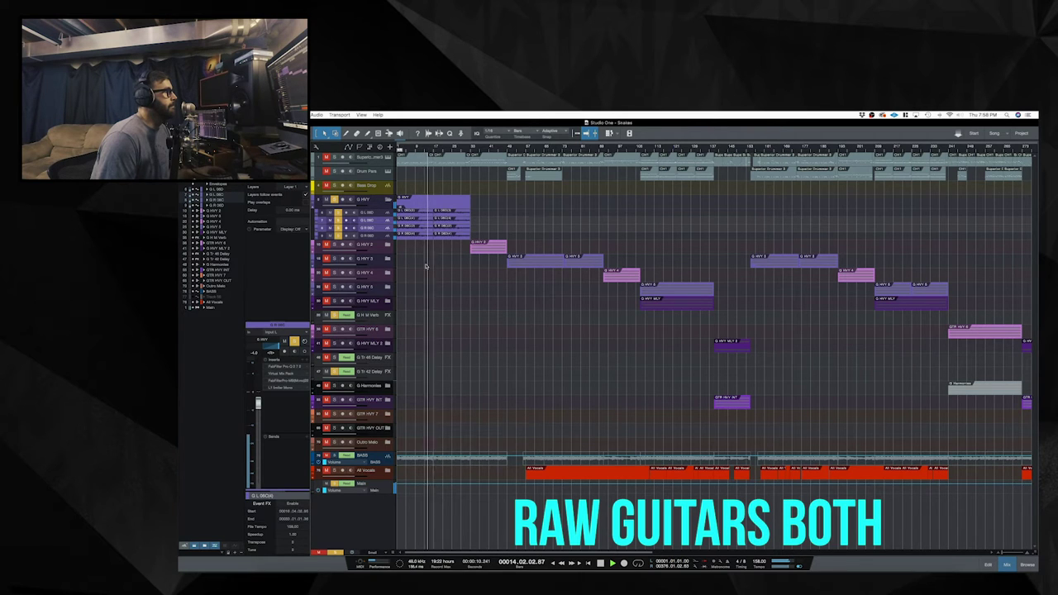
pyautogui.press('space')
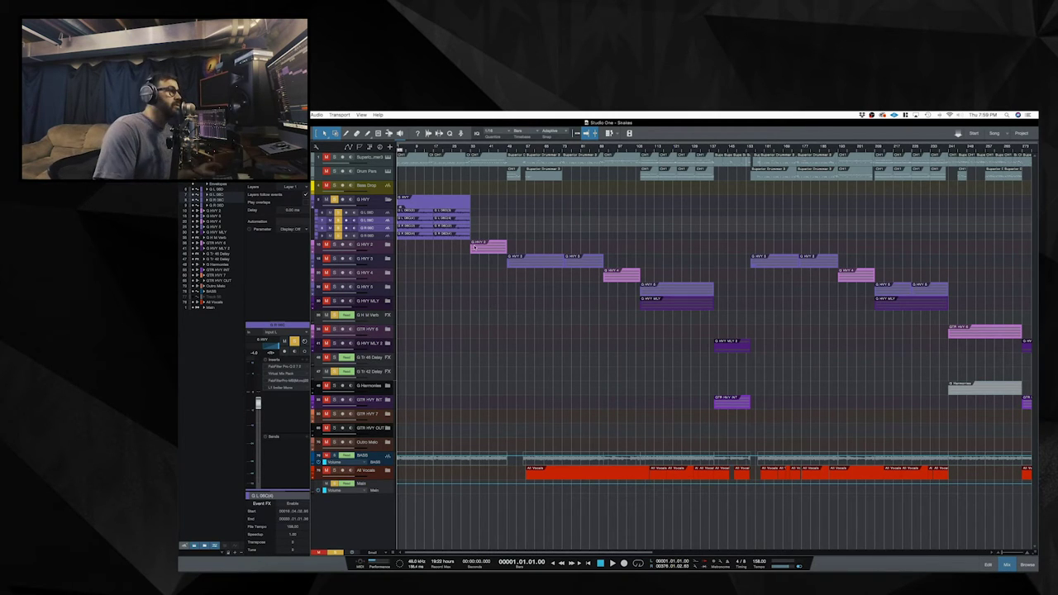
# - Open the Console with F3, toggle record arming off and on, play briefly, and open the guitar's Pro-Q insert
pyautogui.press('F3')
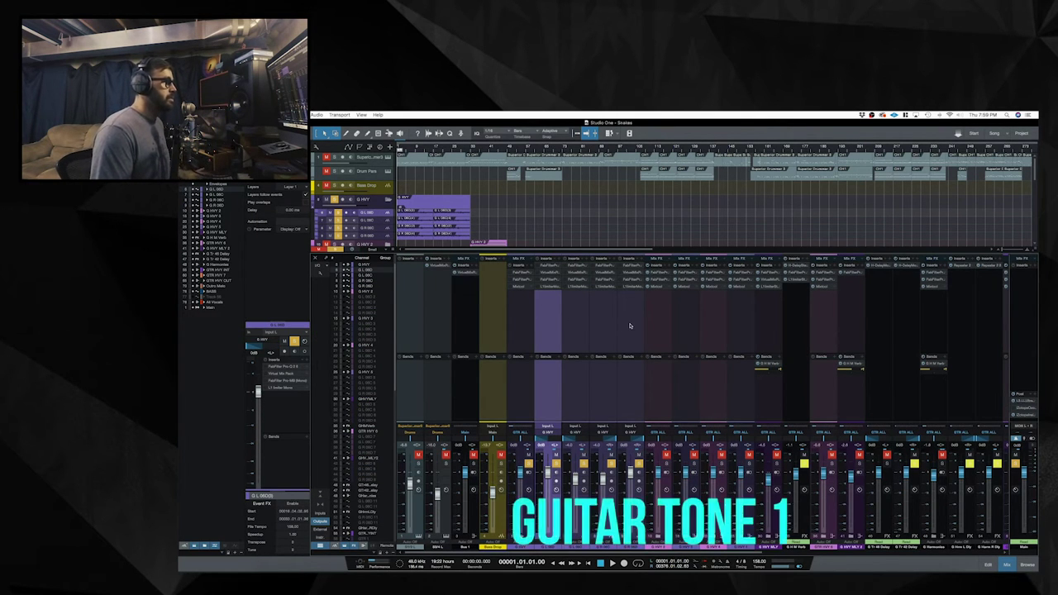
pyautogui.click(529, 462)
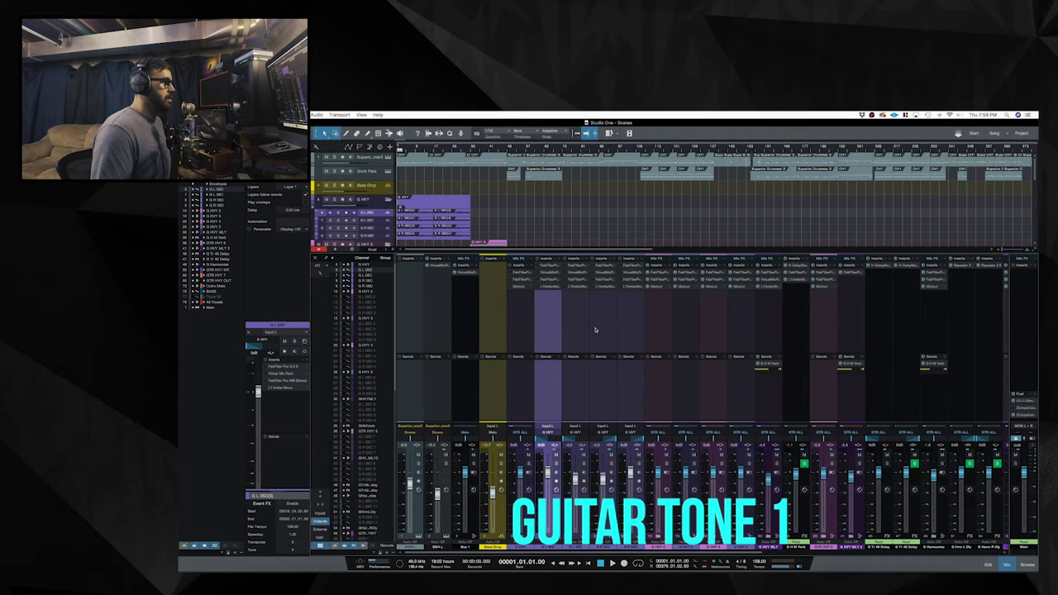
pyautogui.keyDown('super'); pyautogui.click(624, 324); pyautogui.keyUp('super')
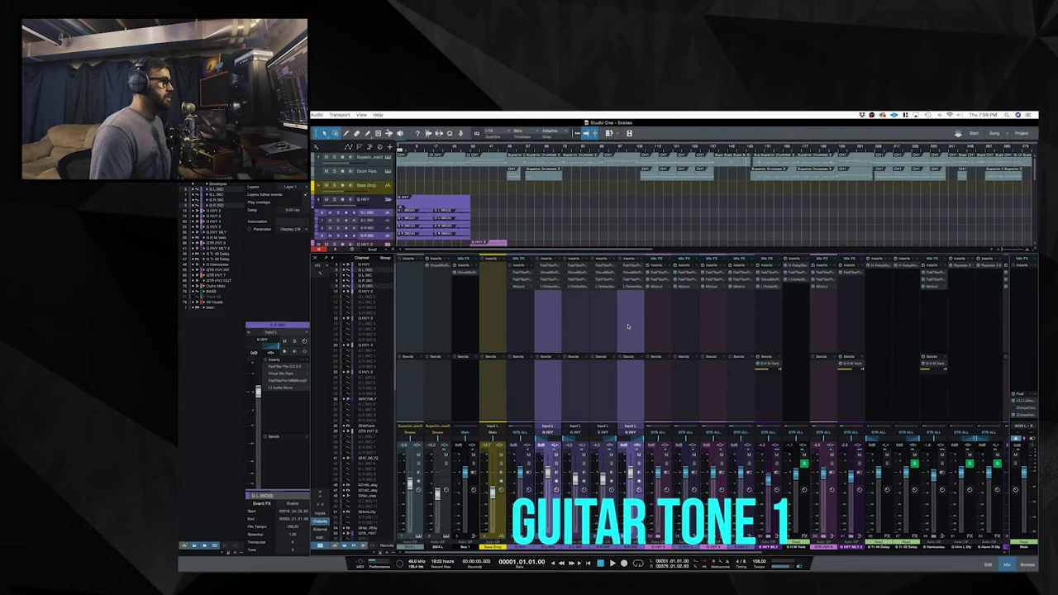
pyautogui.click(555, 463)
pyautogui.press('space')
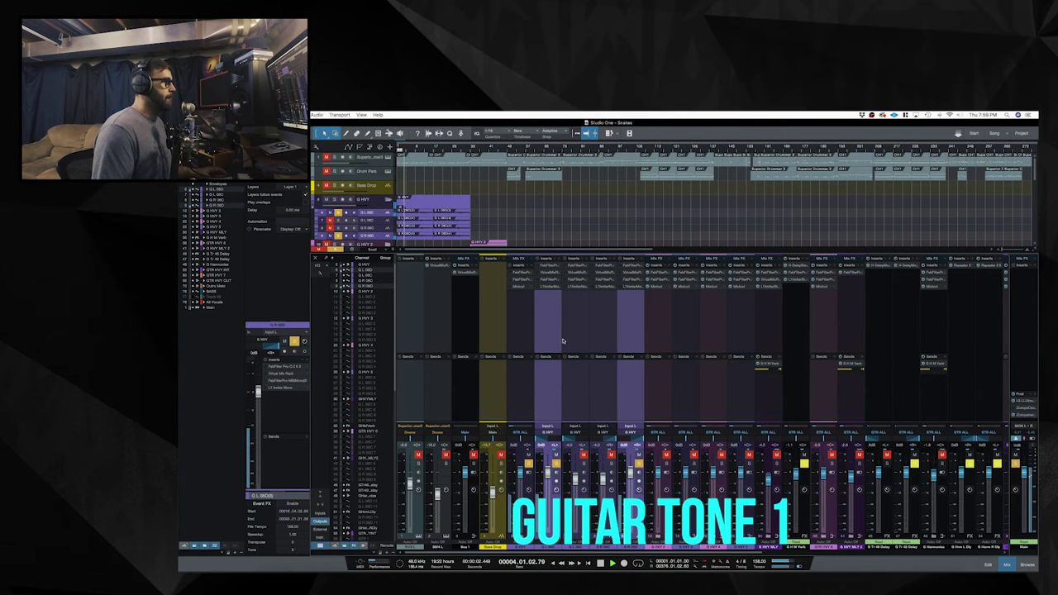
pyautogui.press('space')
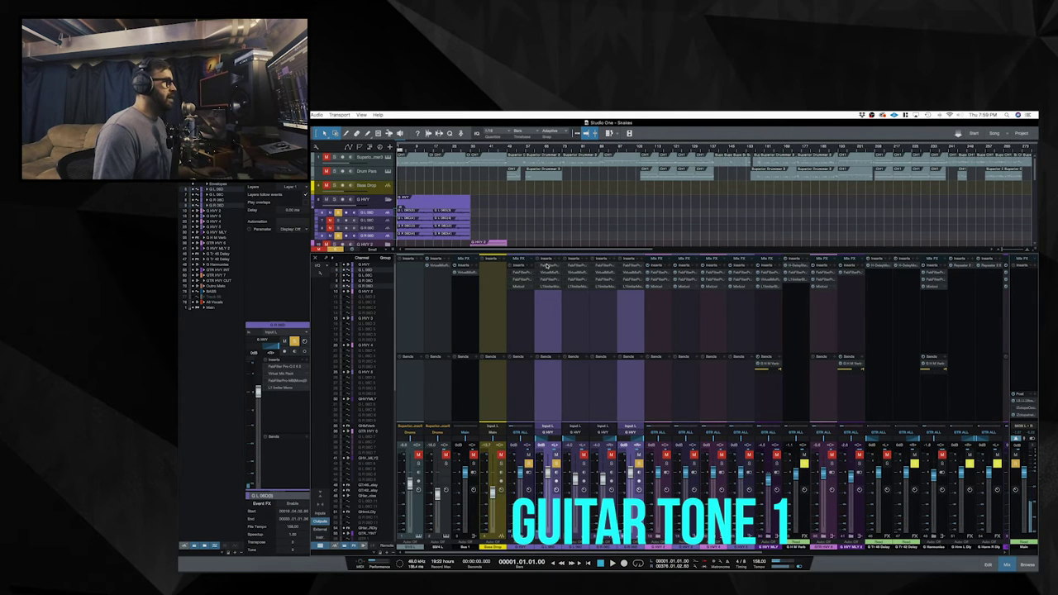
pyautogui.click(547, 266)
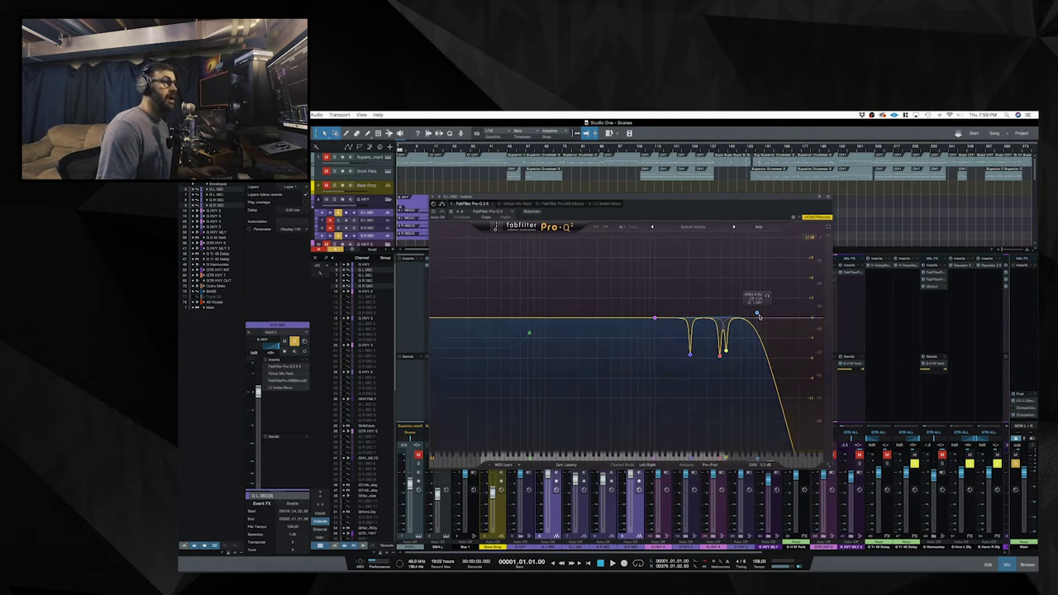
# - Play the guitars through the Pro-Q while dragging its window clear of the mixer and Inspector
pyautogui.press('space')
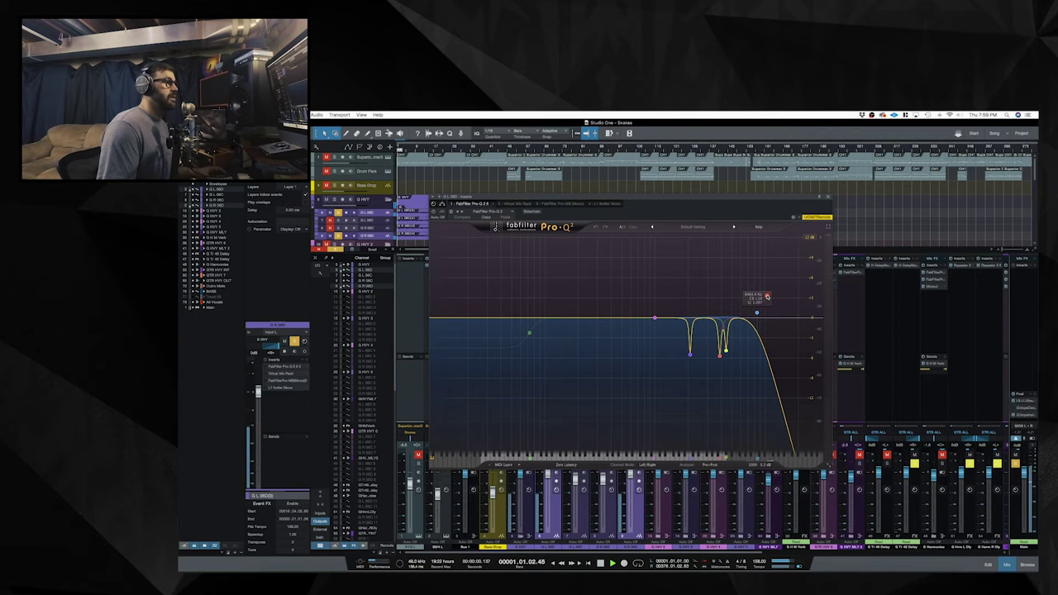
pyautogui.moveTo(754, 199); pyautogui.dragTo(853, 197)
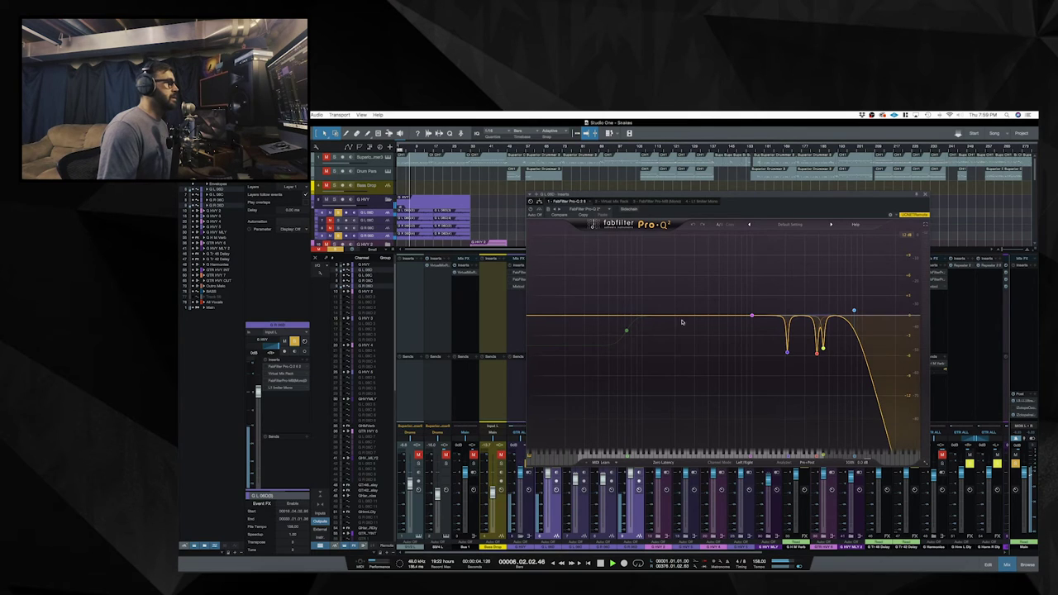
pyautogui.press('space')
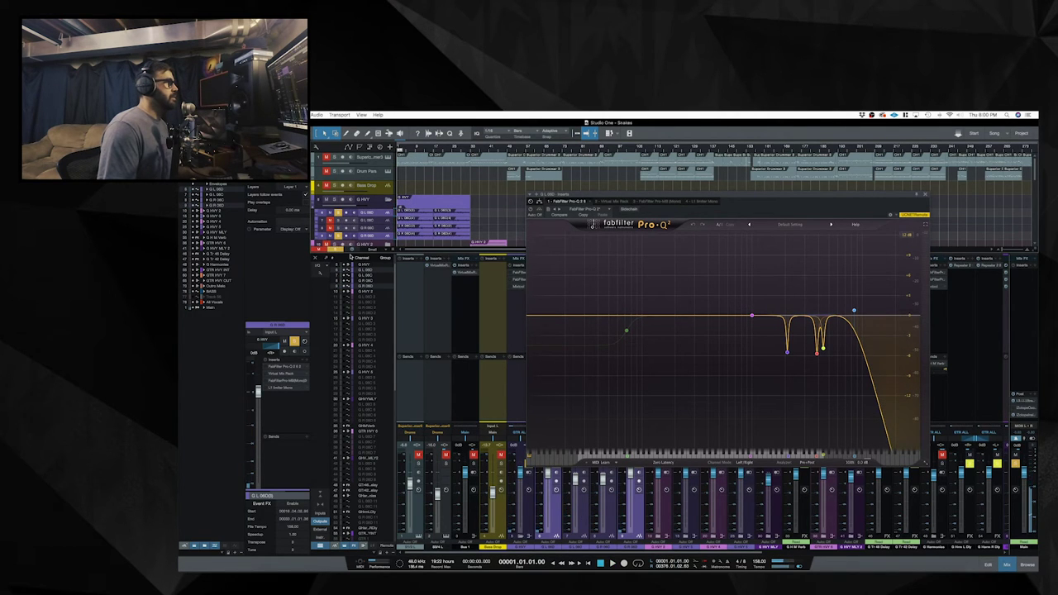
pyautogui.moveTo(628, 201); pyautogui.dragTo(365, 187)
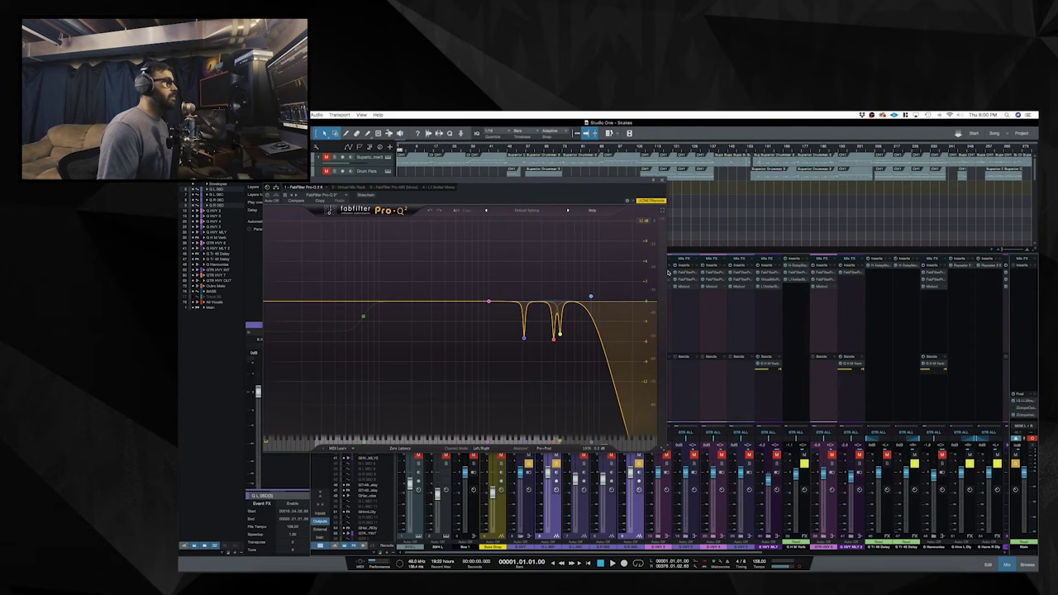
pyautogui.moveTo(527, 200); pyautogui.dragTo(448, 263)
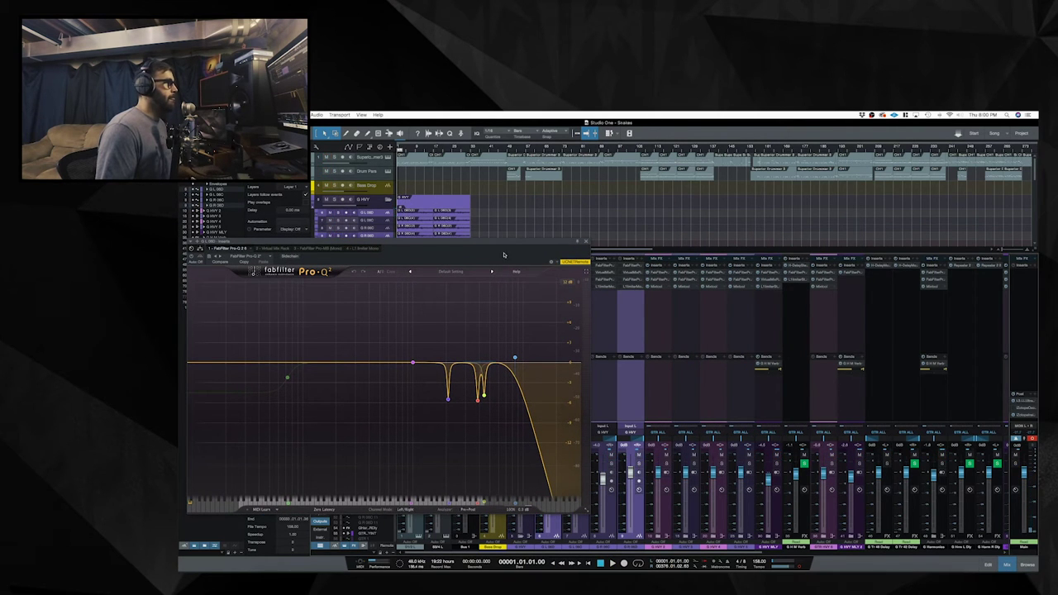
pyautogui.moveTo(503, 256); pyautogui.dragTo(929, 233)
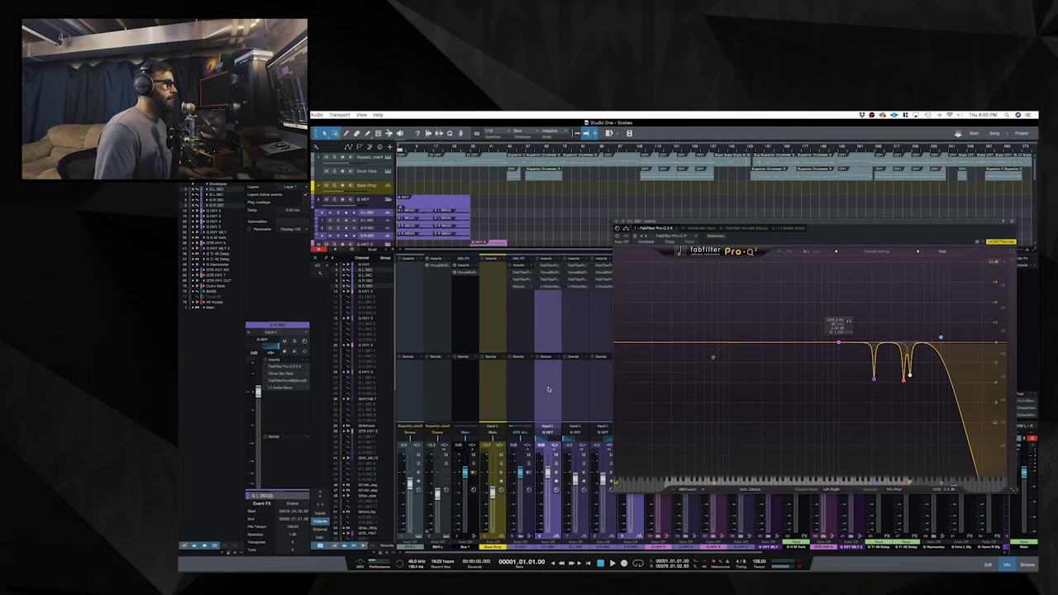
# - Solo the guitar channel and play it, toggling the Pro-Q between bypassed and engaged
pyautogui.click(554, 465)
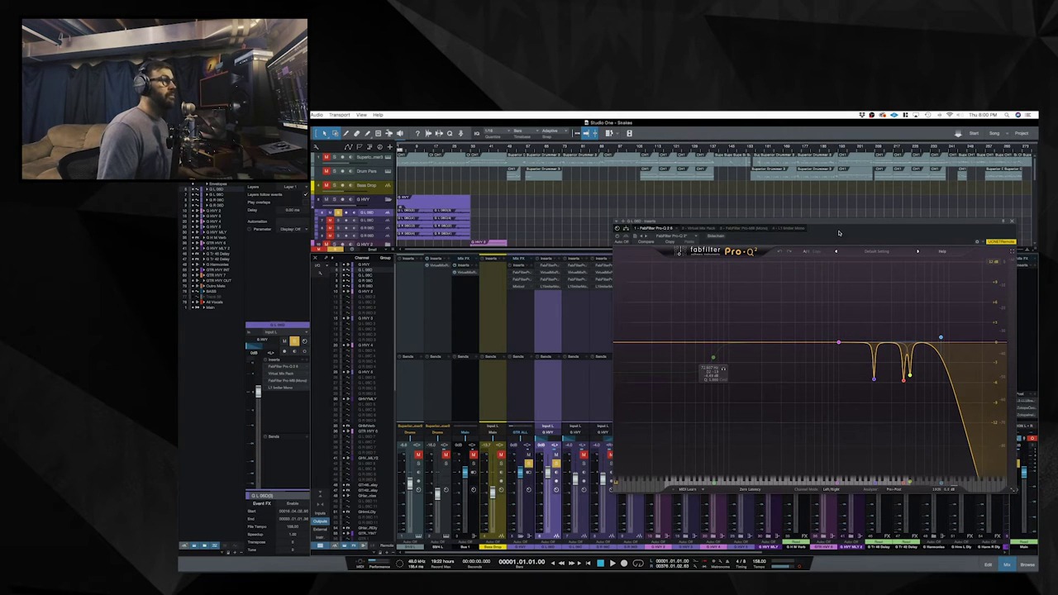
pyautogui.moveTo(839, 233); pyautogui.dragTo(632, 240)
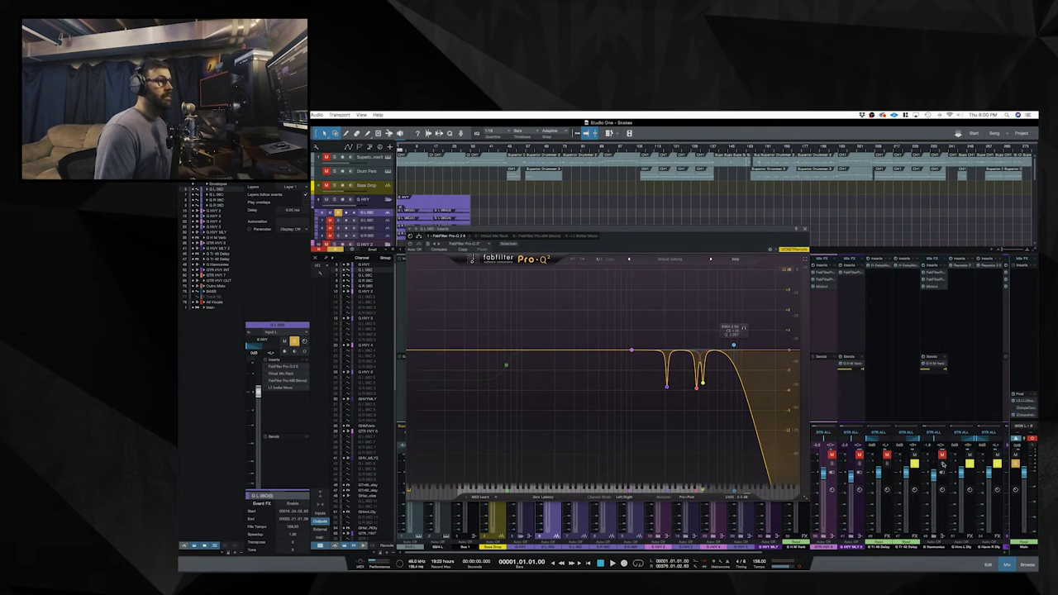
pyautogui.press('space')
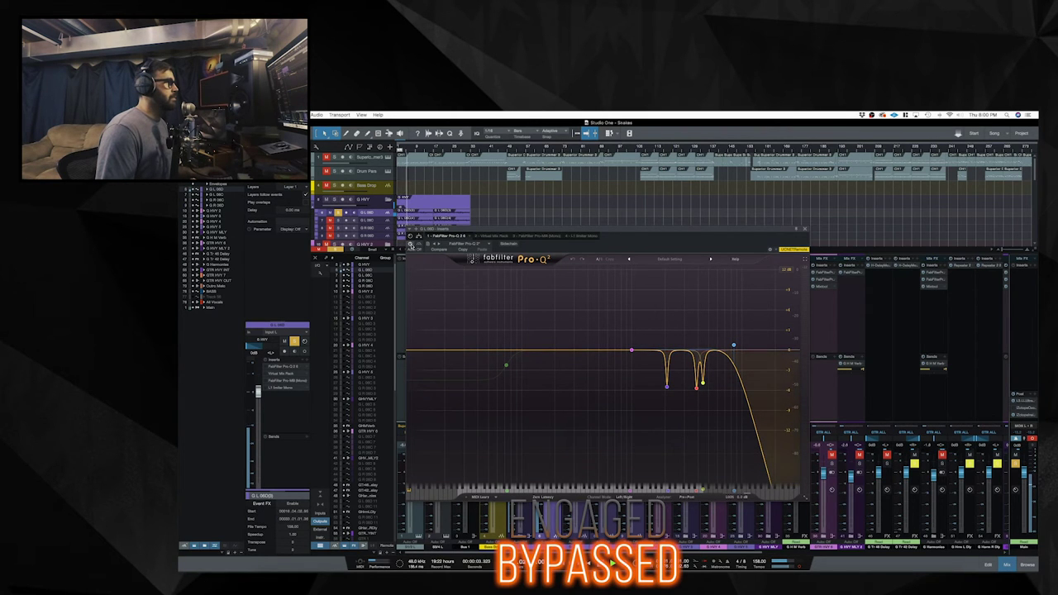
pyautogui.click(410, 245)
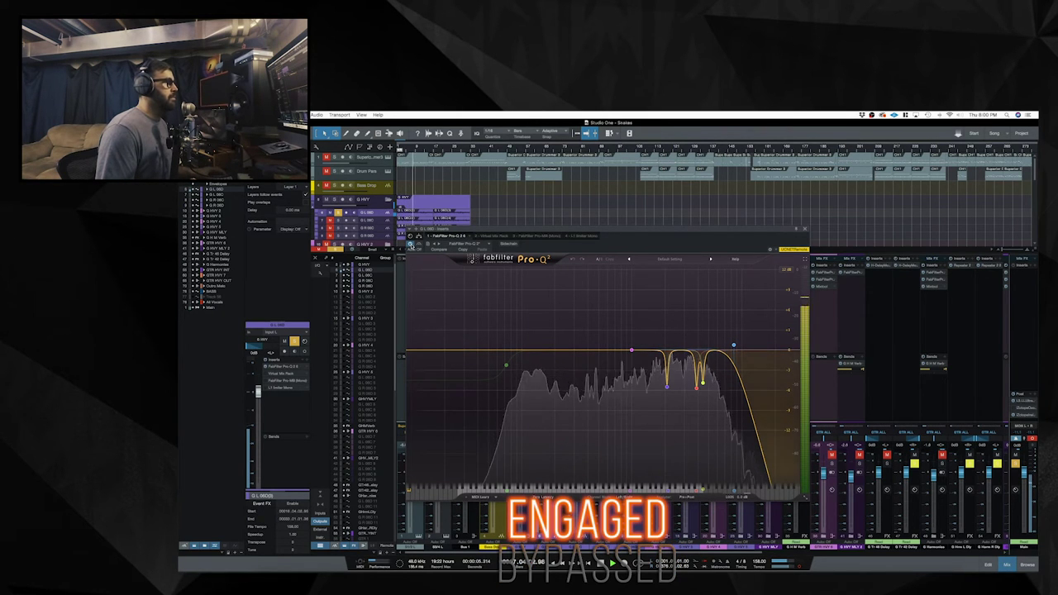
# - Reposition the Pro-Q window and compare the guitars with the EQ bypassed versus engaged
pyautogui.moveTo(739, 333)
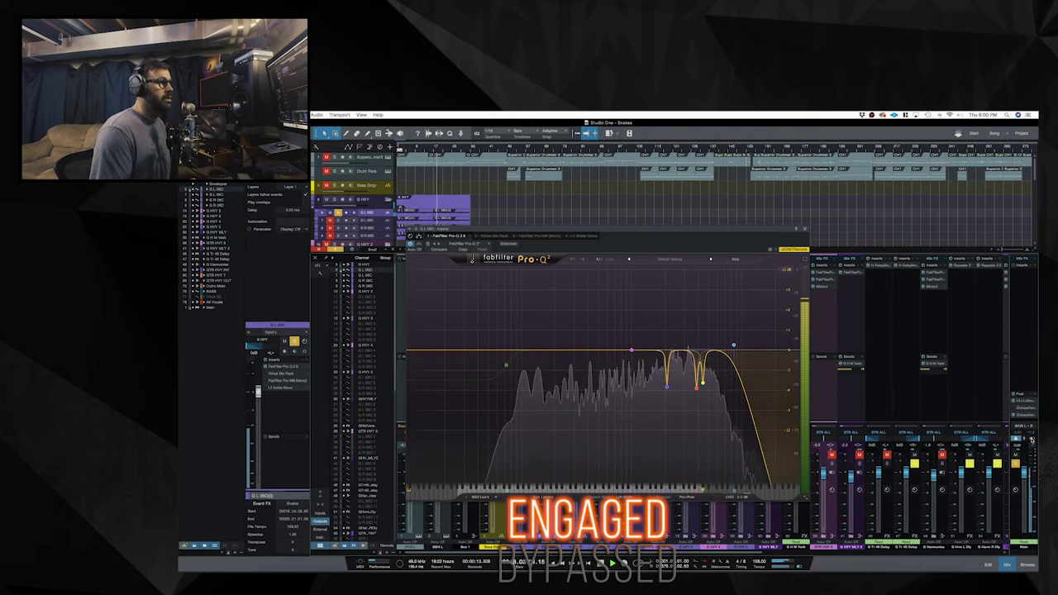
pyautogui.press('space')
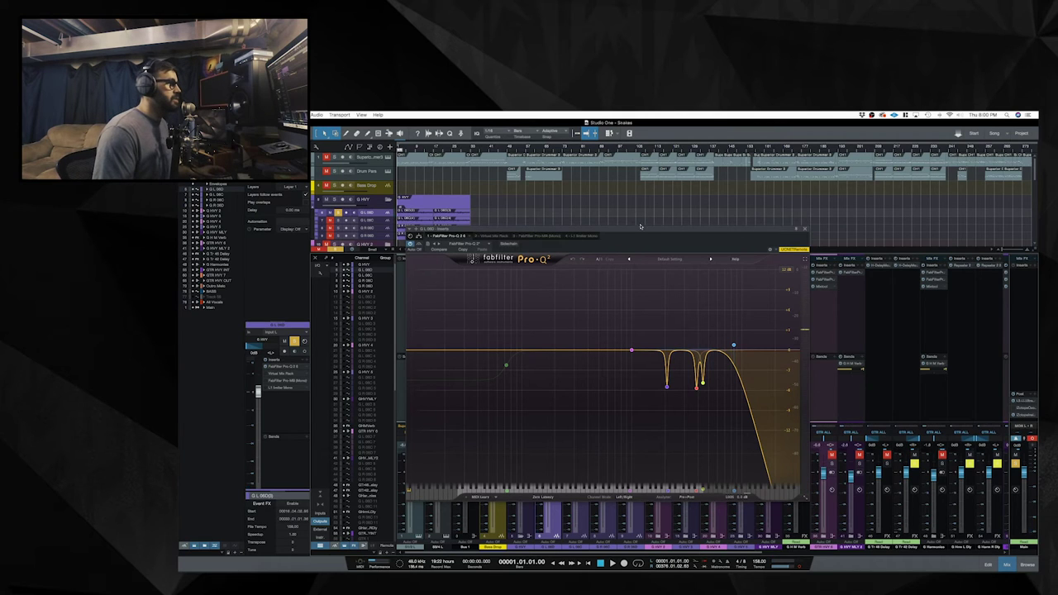
pyautogui.moveTo(676, 233); pyautogui.dragTo(622, 205)
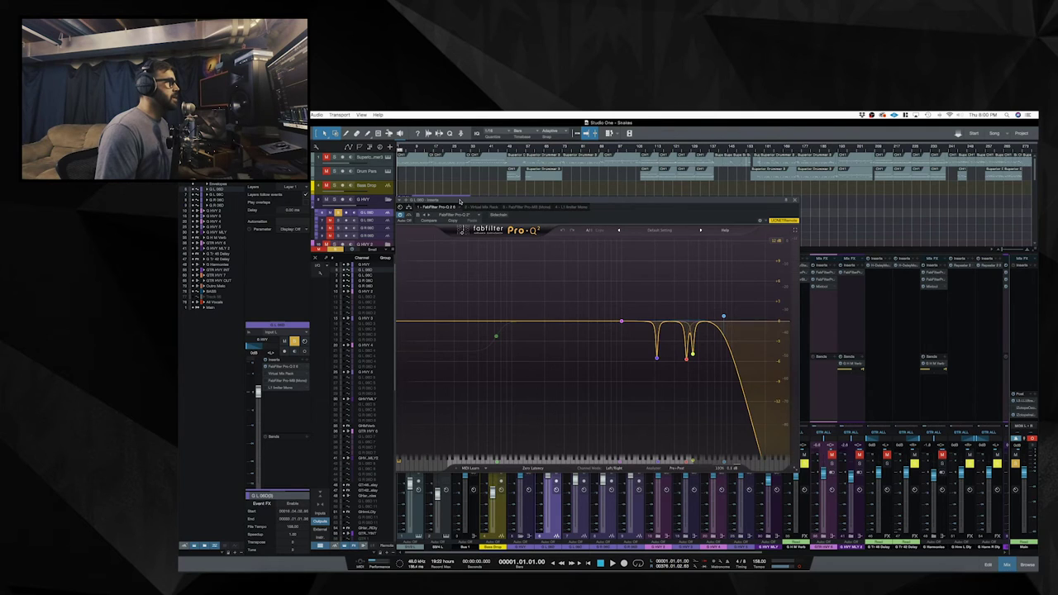
pyautogui.moveTo(460, 201); pyautogui.dragTo(498, 224)
pyautogui.press('space')
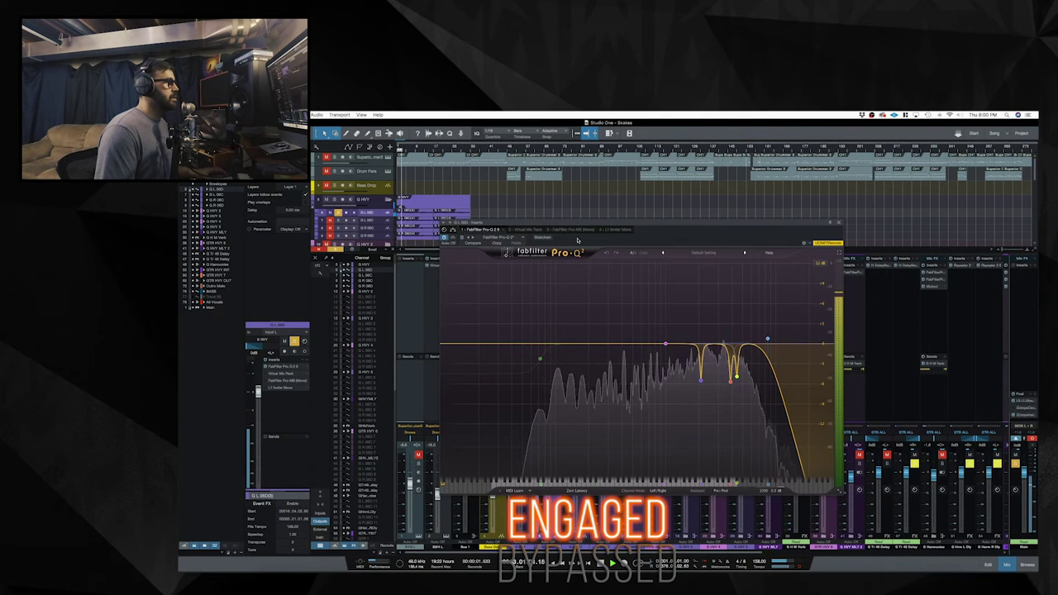
pyautogui.click(452, 238)
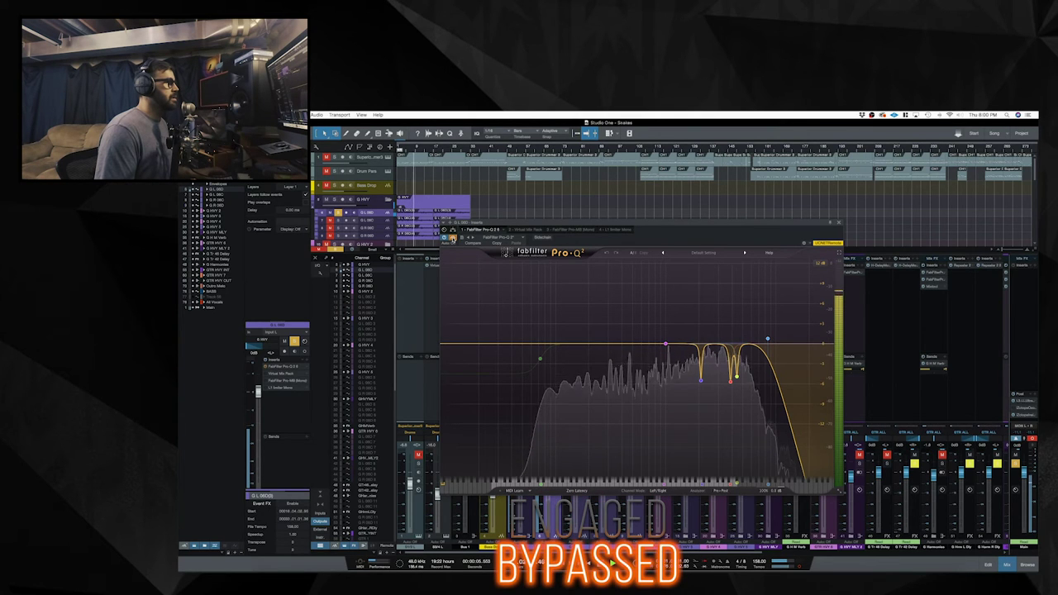
pyautogui.click(453, 238)
pyautogui.press('space')
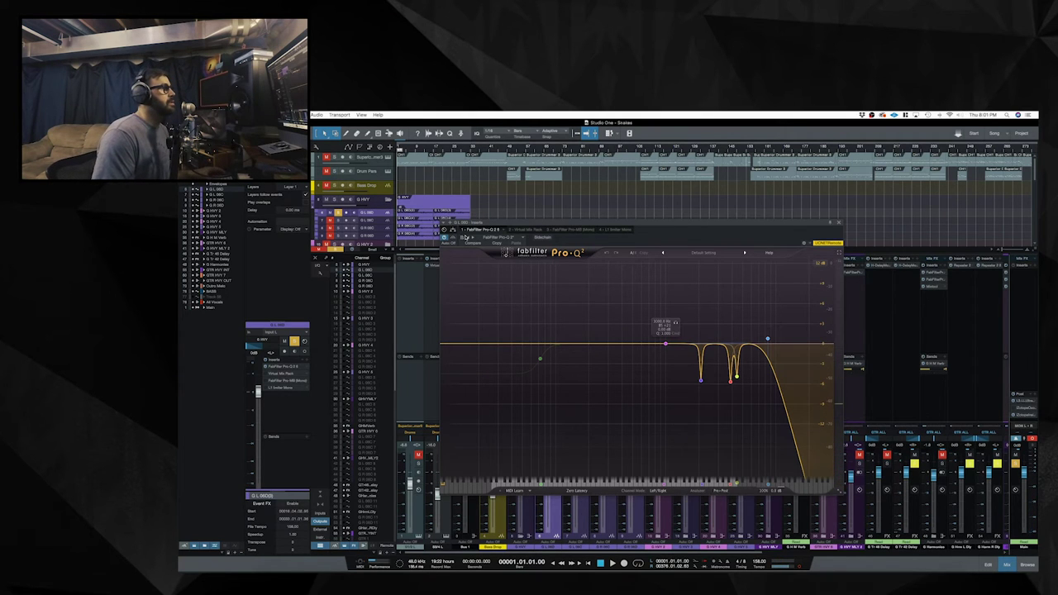
# - During playback, briefly solo a notch band, then select and re-enable the high-cut band
pyautogui.press('space')
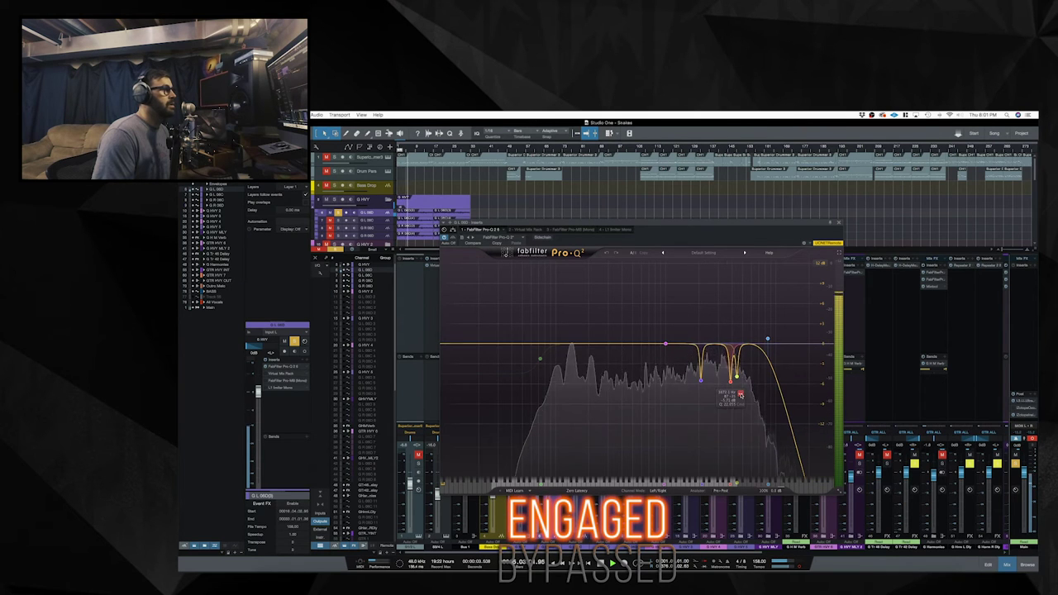
pyautogui.click(741, 395)
pyautogui.moveTo(741, 395); pyautogui.dragTo(743, 386)
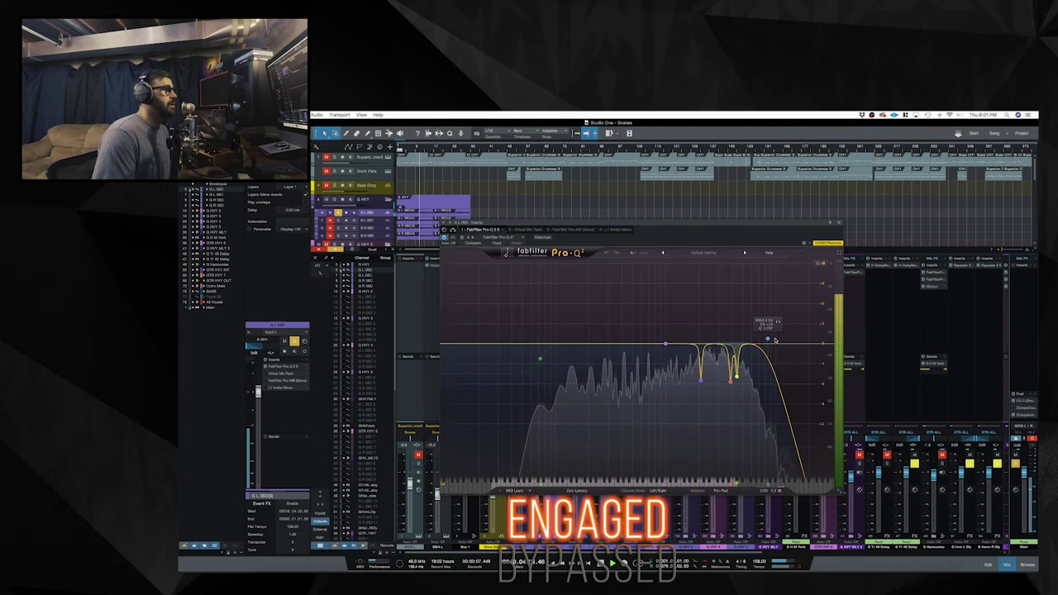
pyautogui.click(770, 339)
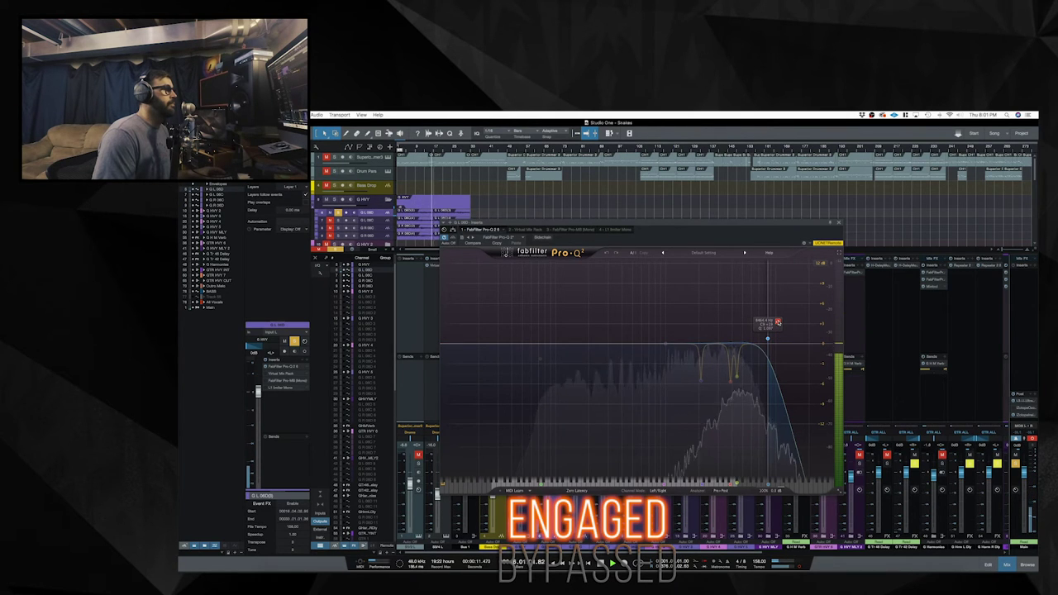
pyautogui.click(777, 321)
# - Drag the high-cut to a higher frequency during playback, then undo back to the original cutoff
pyautogui.press('space')
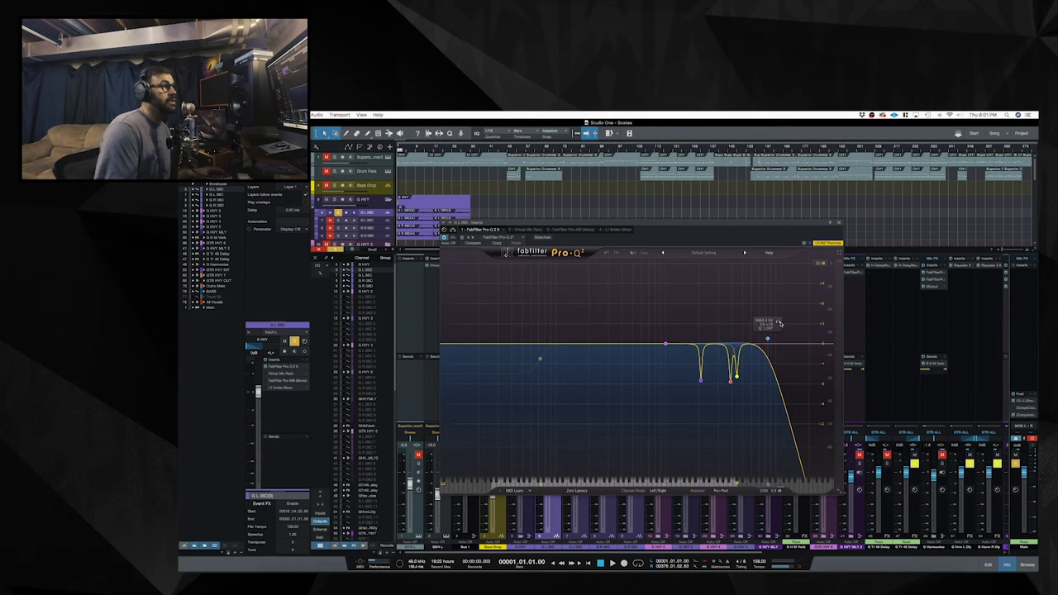
pyautogui.press('space')
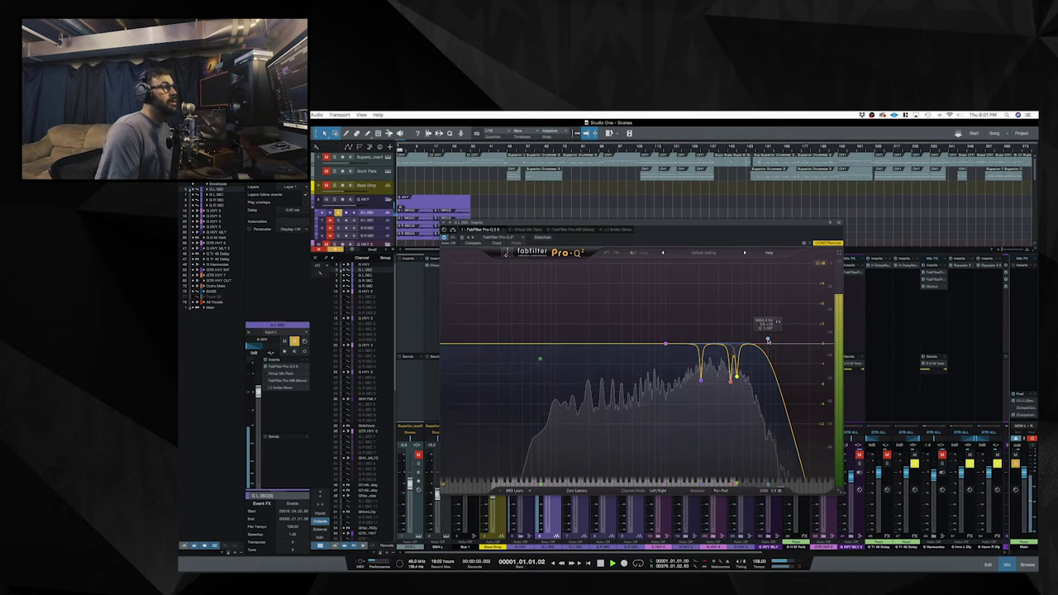
pyautogui.moveTo(768, 340); pyautogui.dragTo(827, 337)
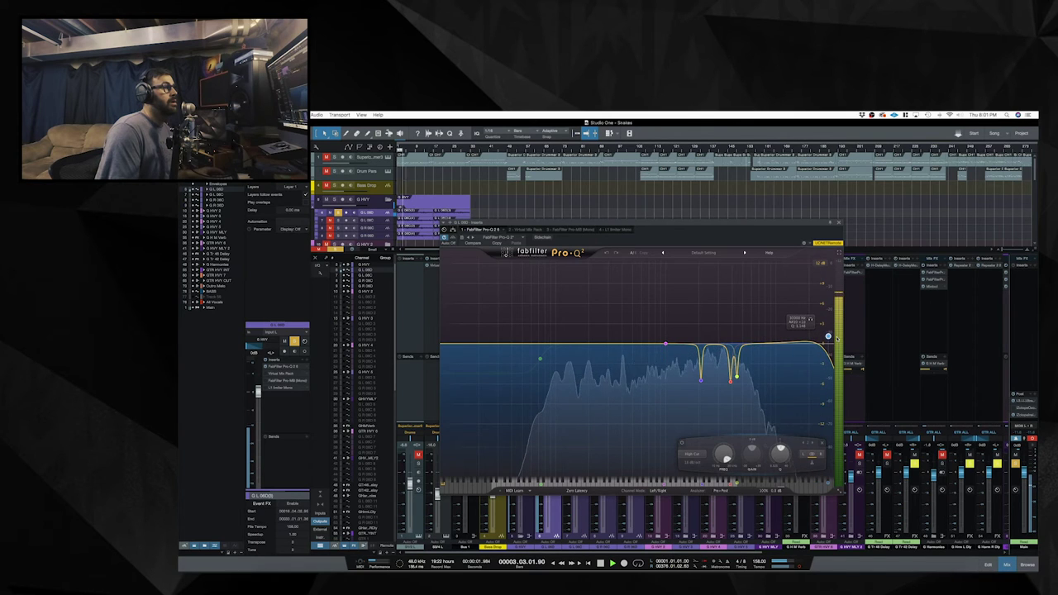
pyautogui.click(606, 254)
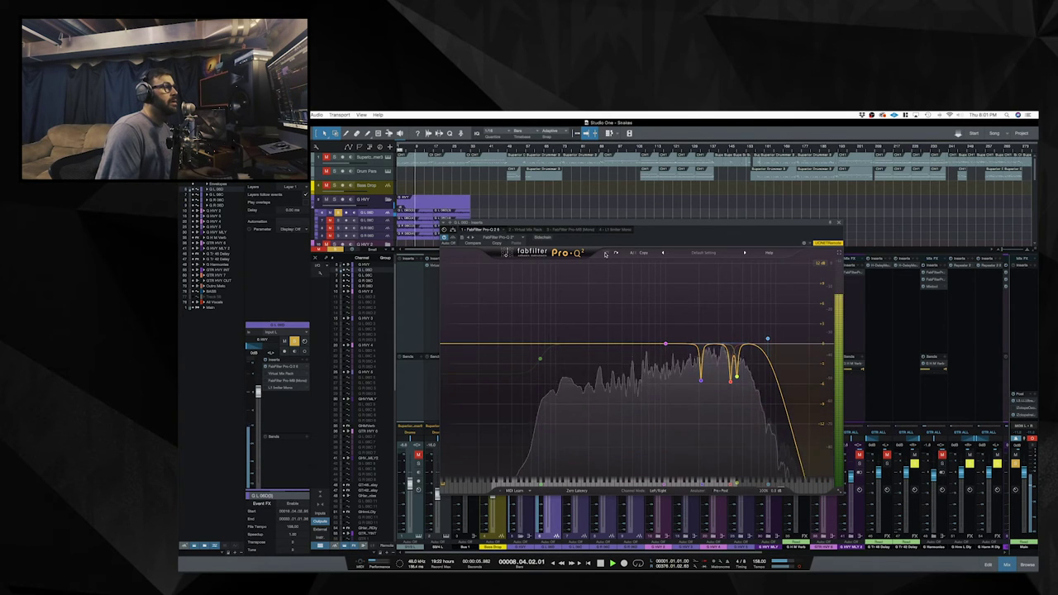
pyautogui.click(616, 253)
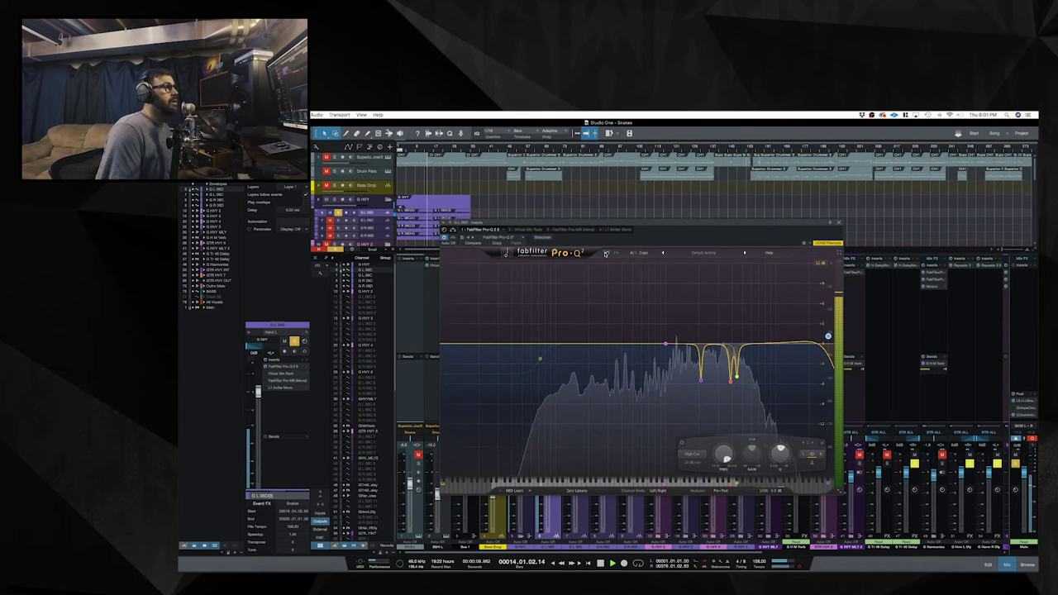
pyautogui.click(606, 253)
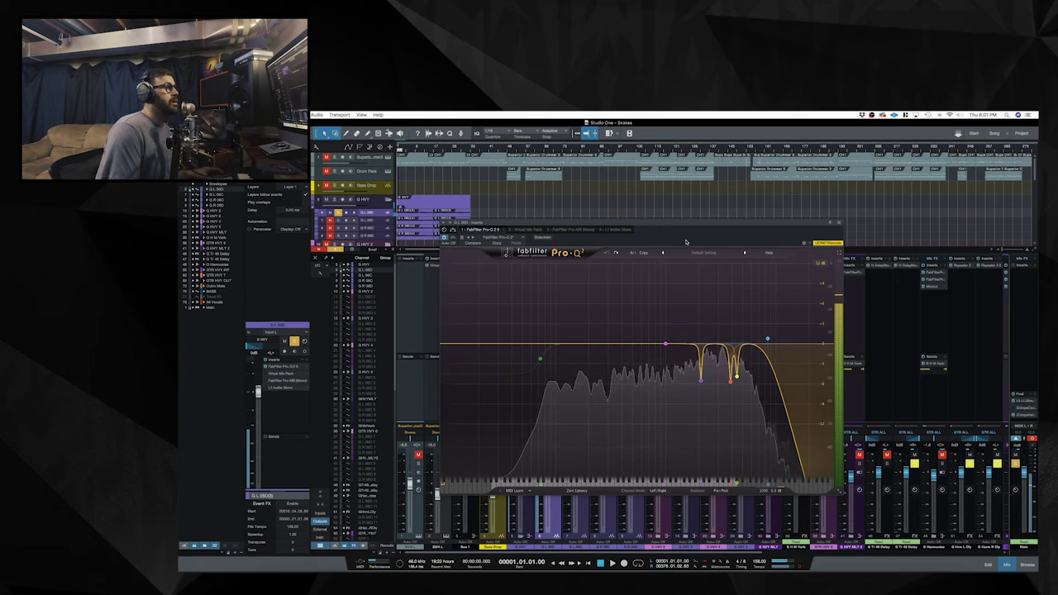
pyautogui.press('space')
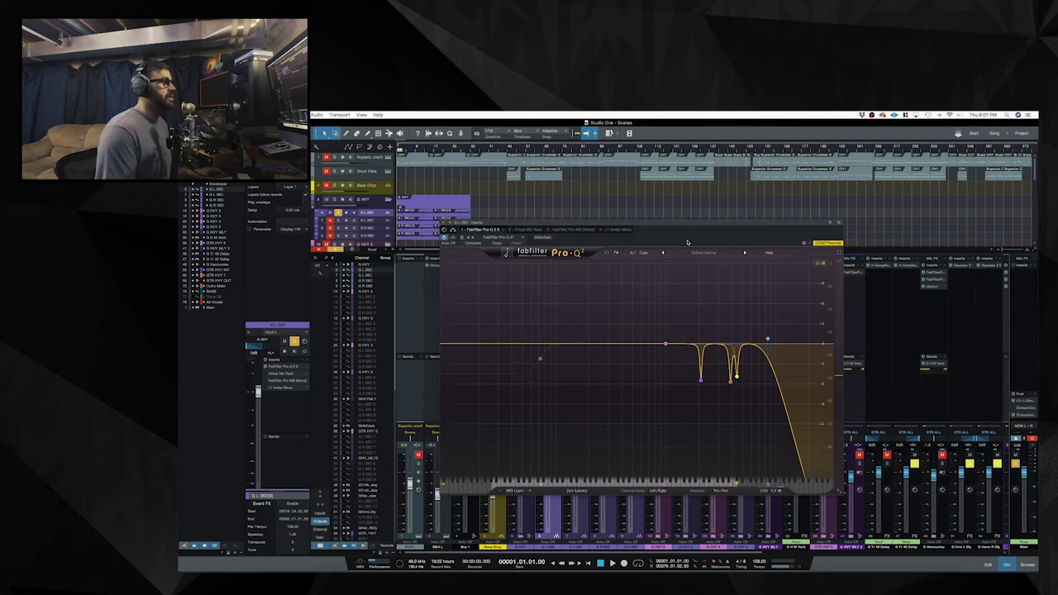
# - Switch the plugin window to the guitar's Virtual Mix Rack insert
pyautogui.moveTo(739, 389)
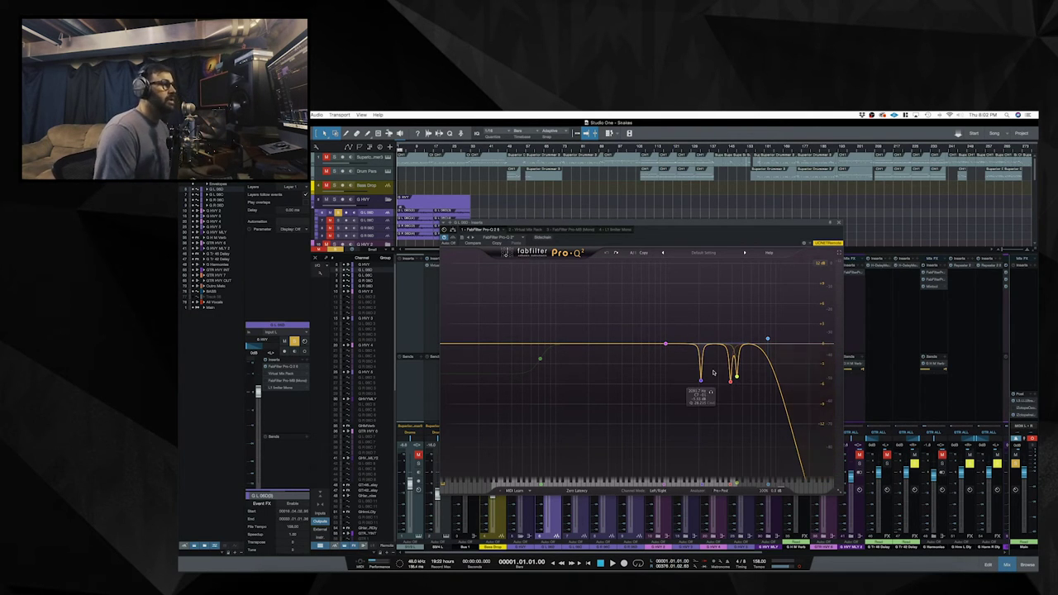
pyautogui.moveTo(702, 379)
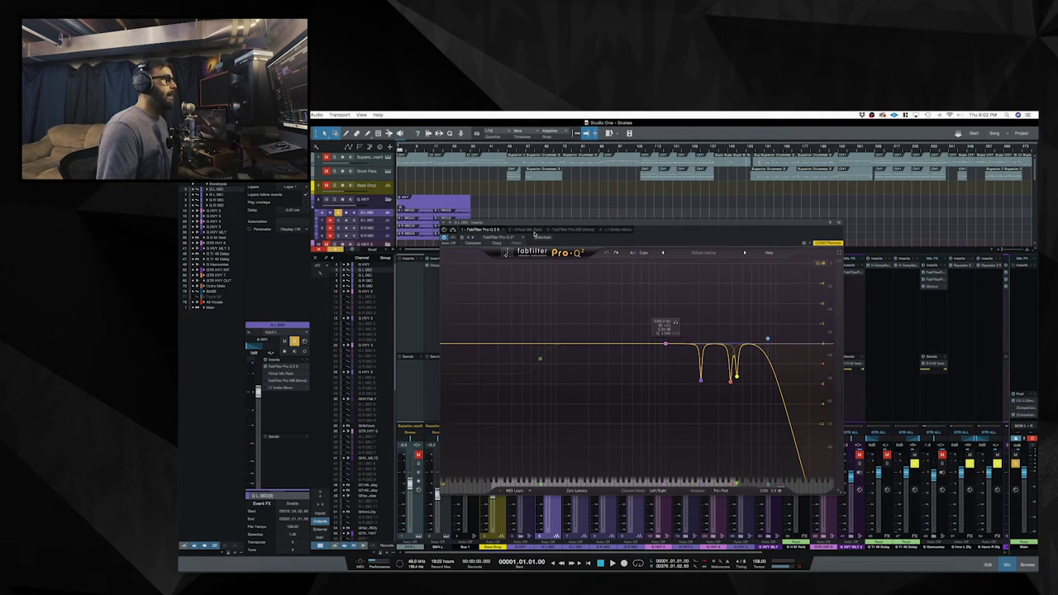
pyautogui.click(527, 231)
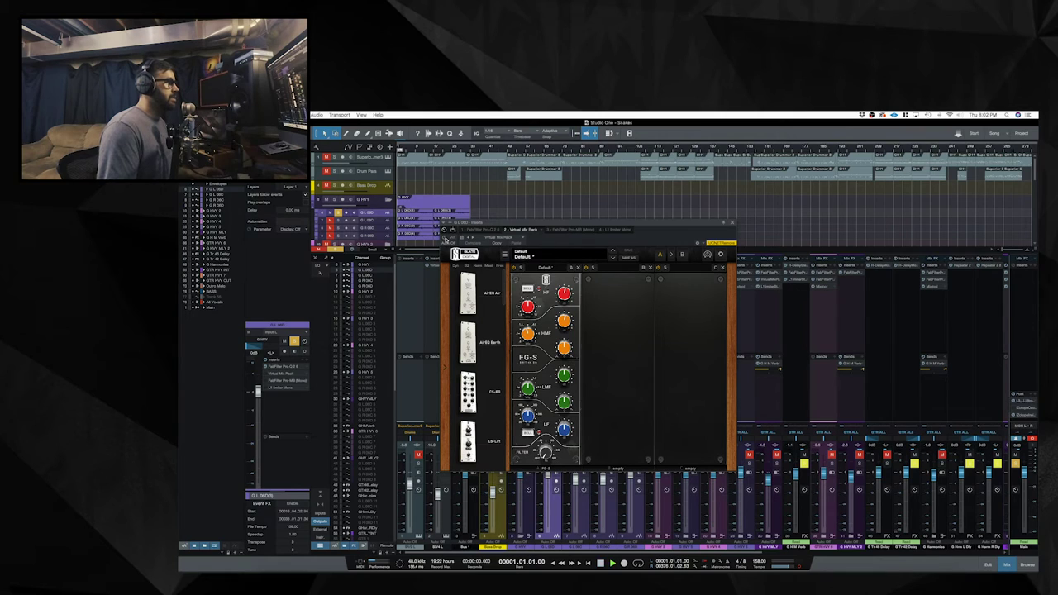
# - Play the guitars twice, each time bypassing and re-engaging the Virtual Mix Rack FG-S EQ
pyautogui.press('space')
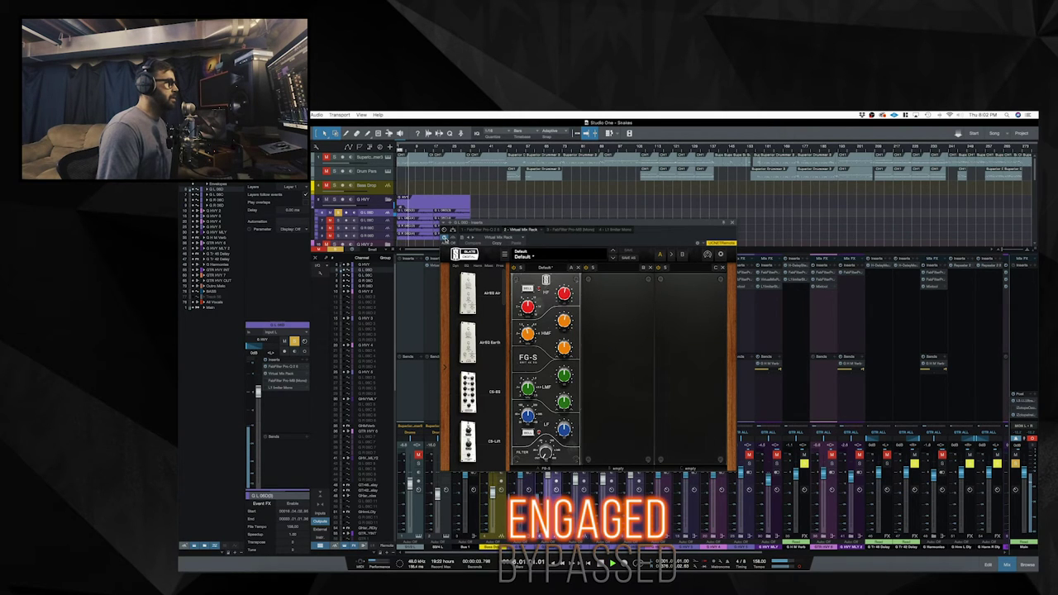
pyautogui.click(445, 238)
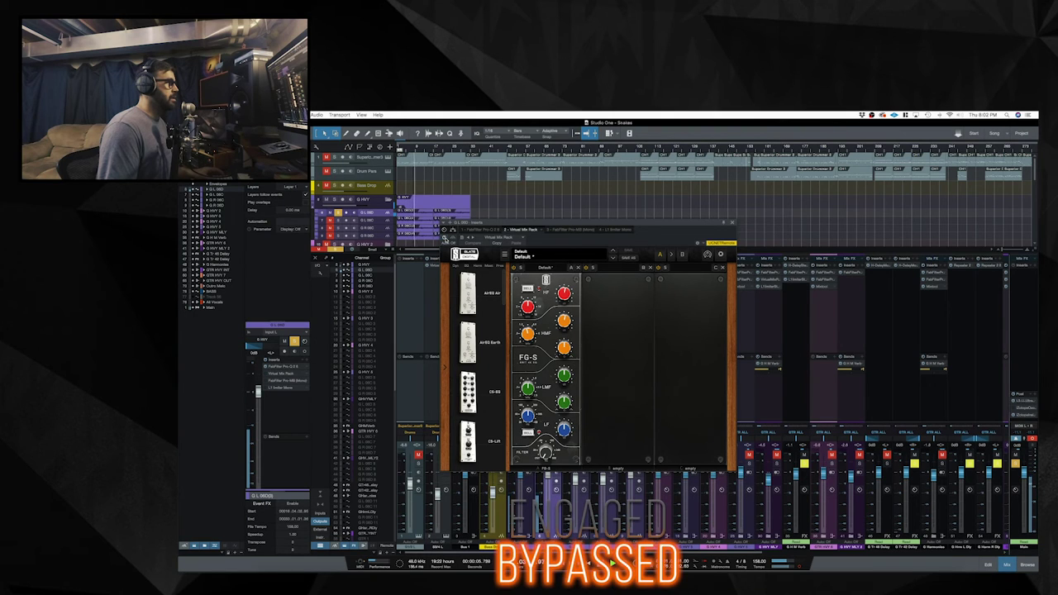
pyautogui.click(444, 238)
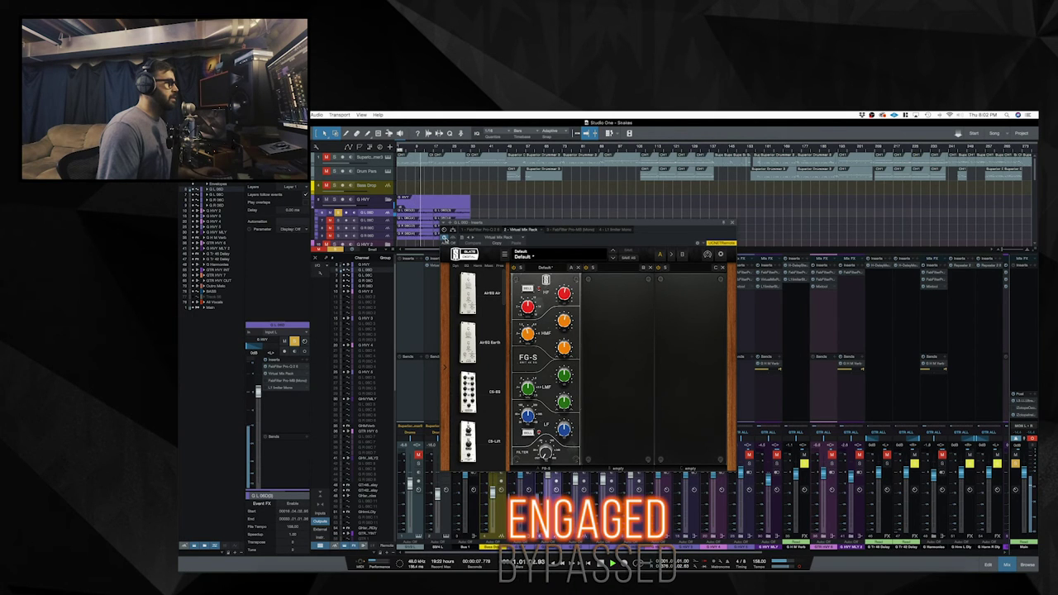
pyautogui.press('space')
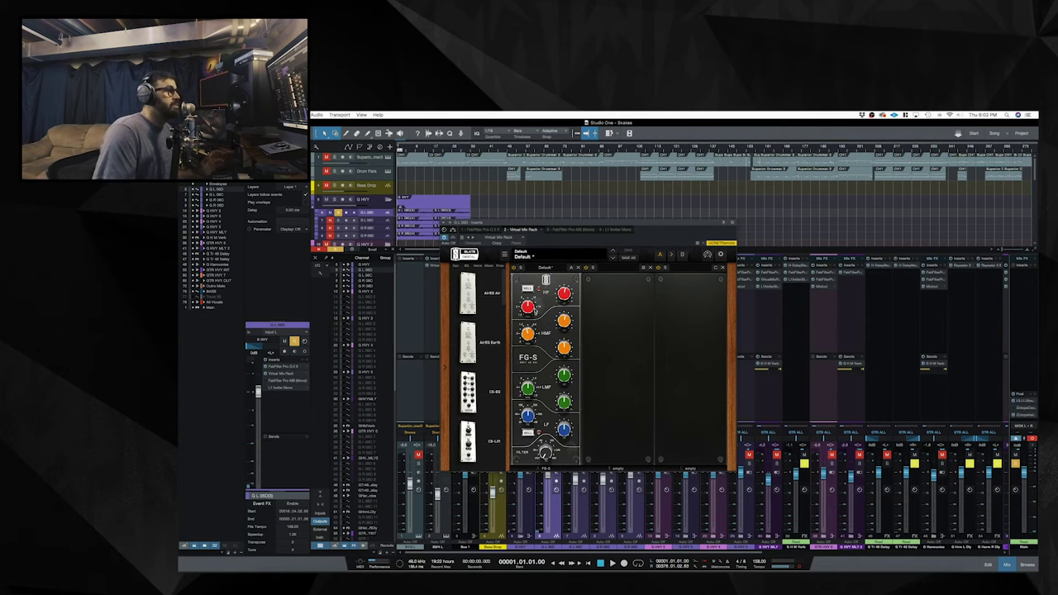
pyautogui.moveTo(527, 307)
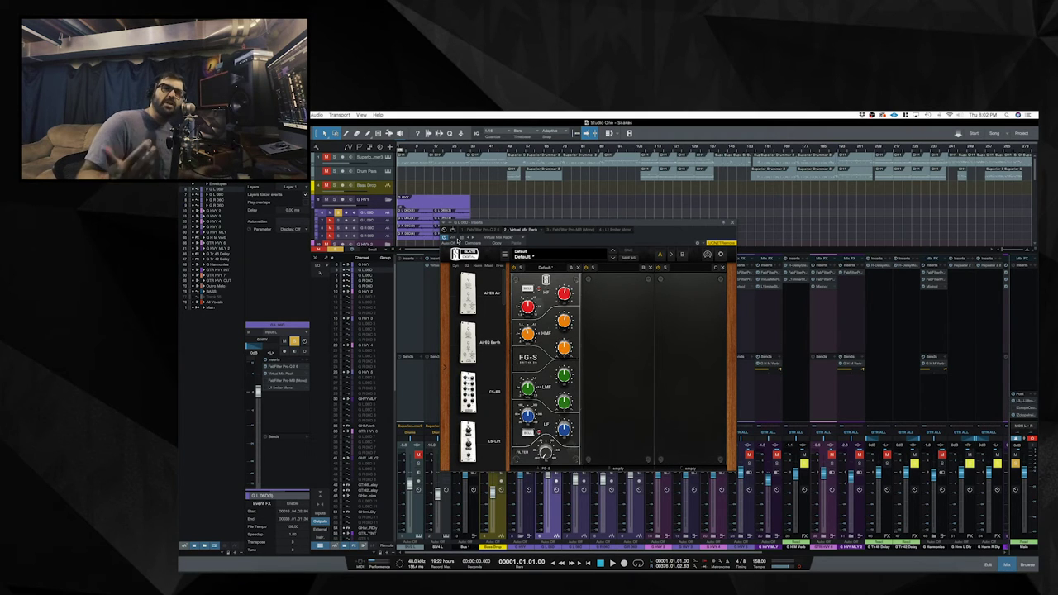
pyautogui.press('space')
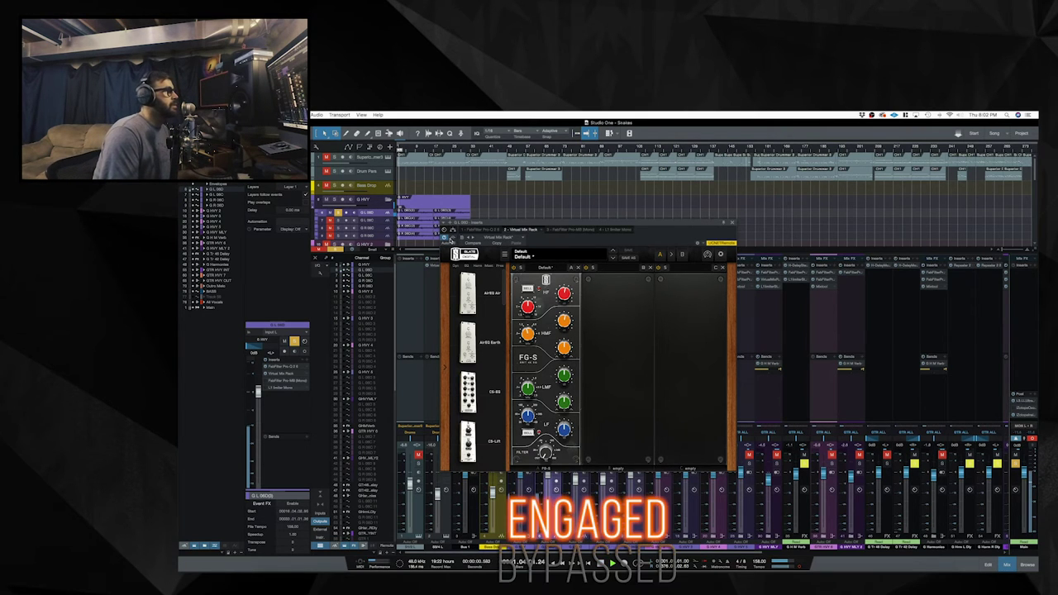
pyautogui.click(450, 238)
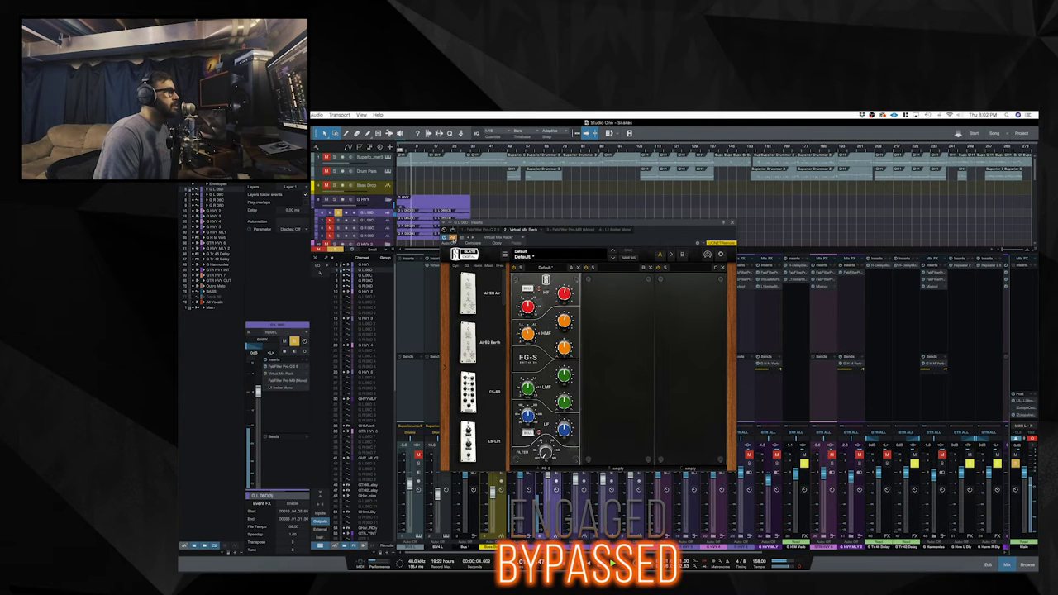
pyautogui.click(451, 238)
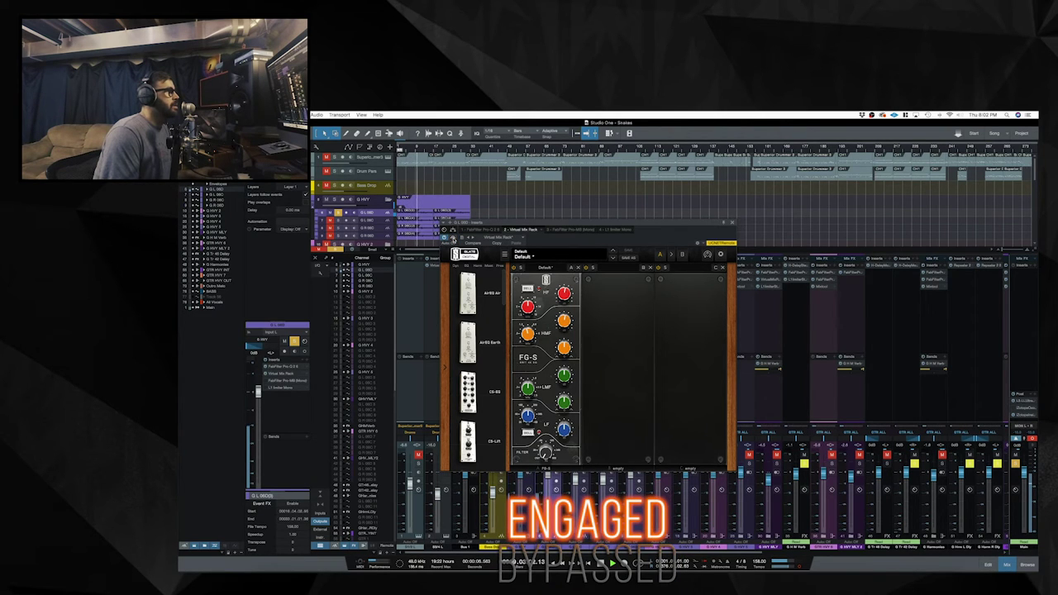
pyautogui.press('space')
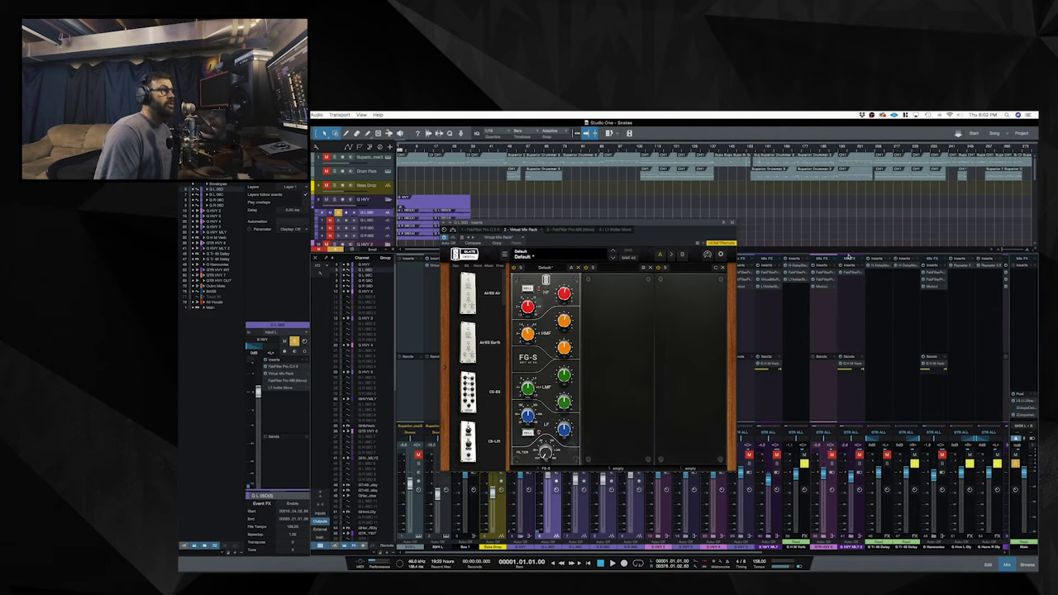
# - Close the Virtual Mix Rack window, select another guitar channel, and play it briefly
pyautogui.click(732, 224)
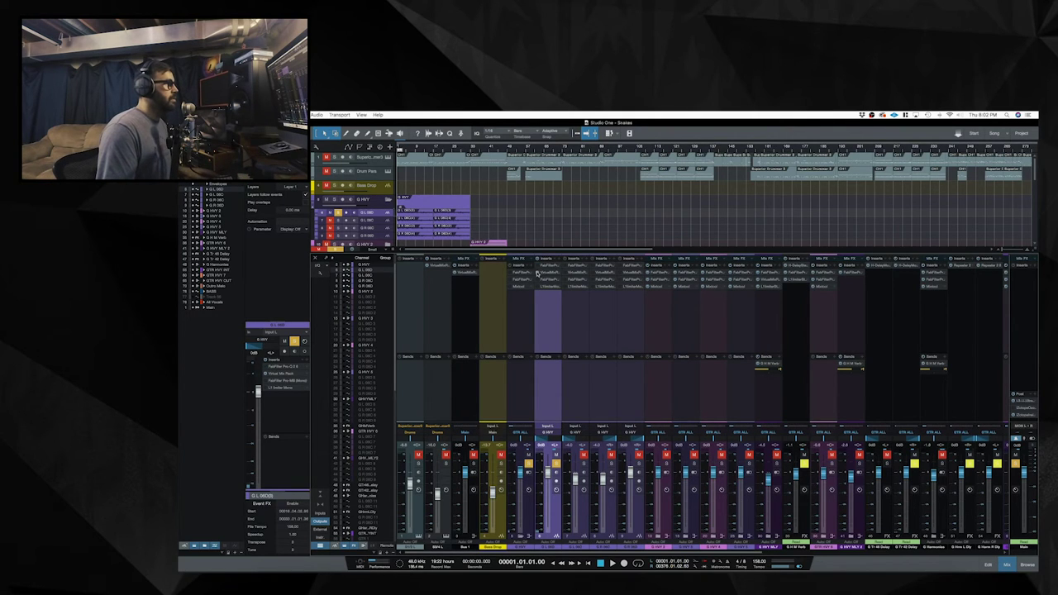
pyautogui.click(634, 321)
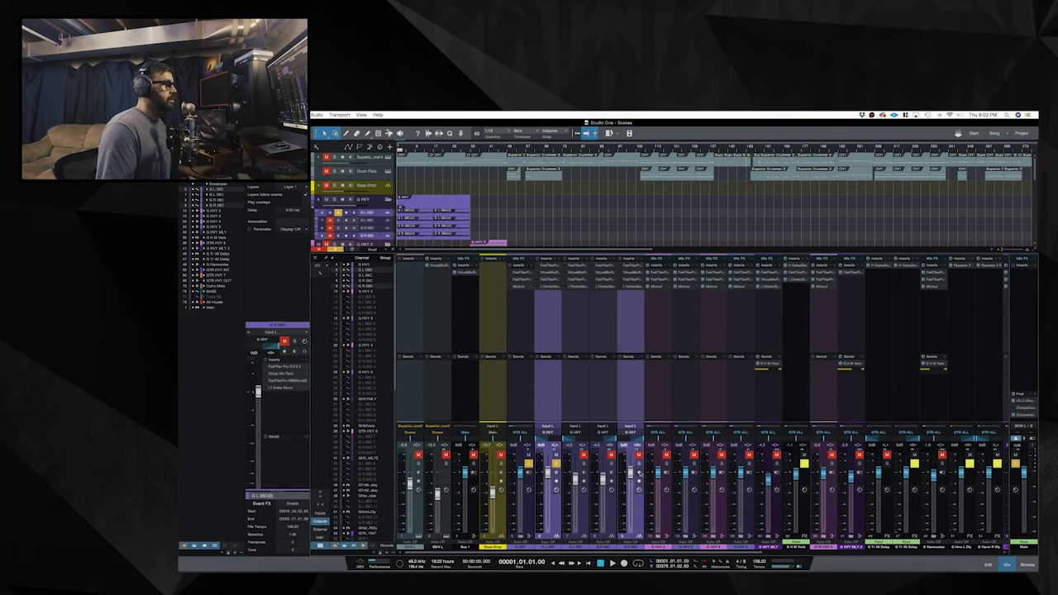
pyautogui.press('space')
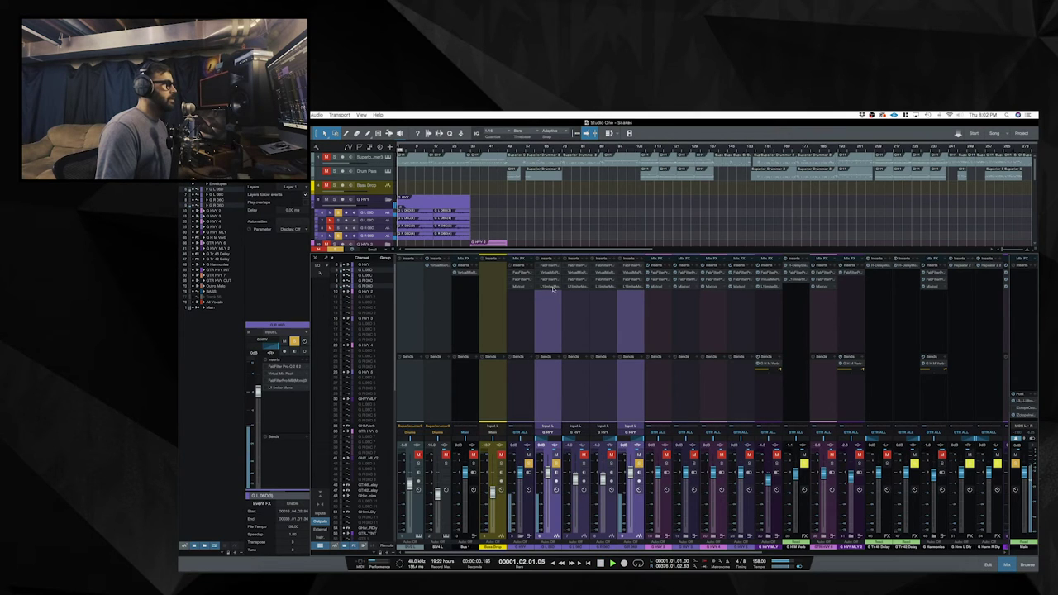
pyautogui.press('space')
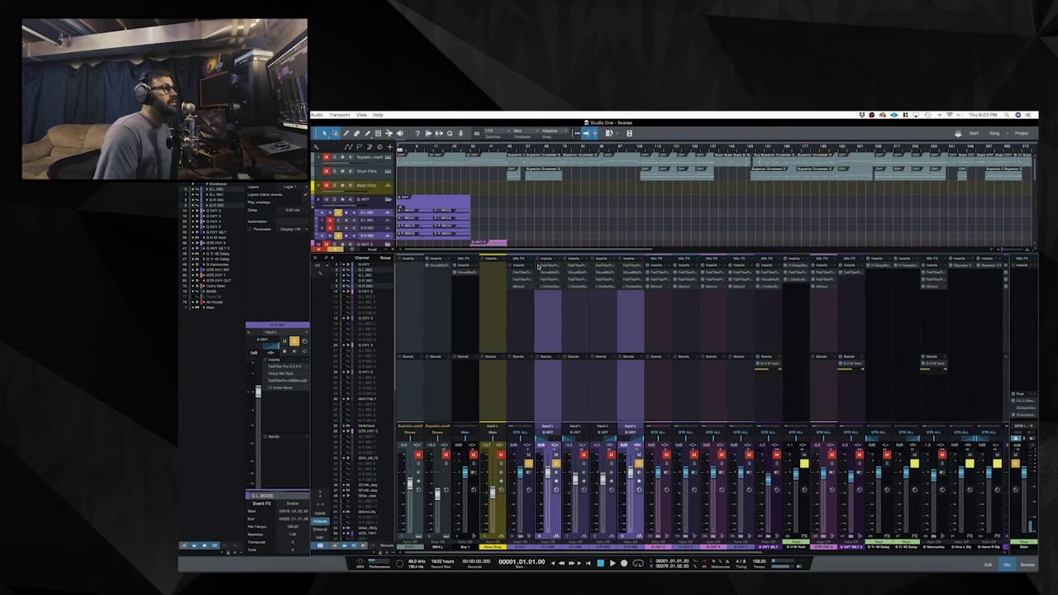
# - Play the song again, then open this channel's Virtual Mix Rack with its FG-S EQ
pyautogui.press('space')
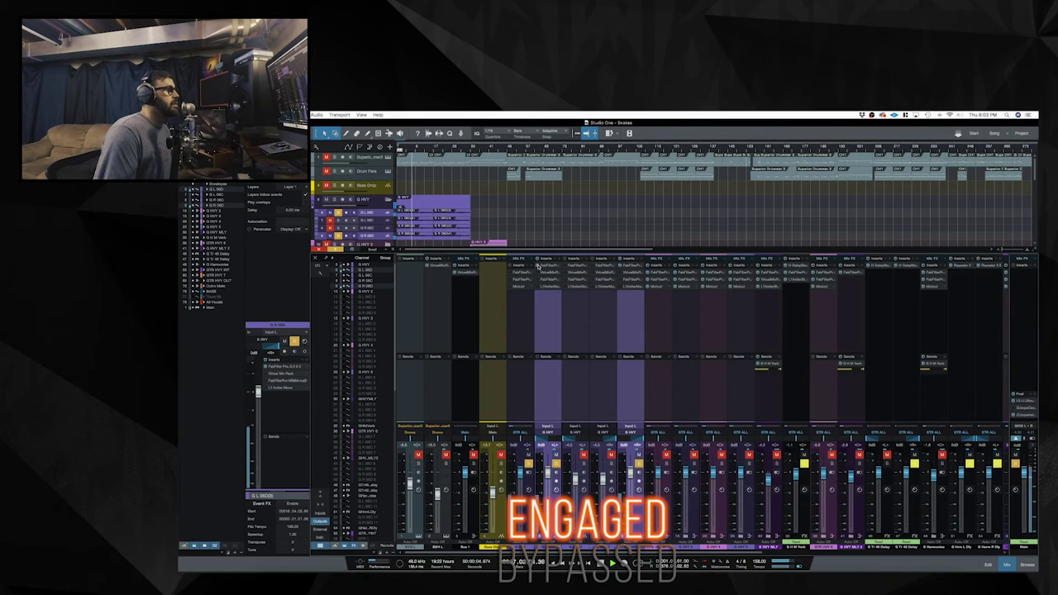
pyautogui.press('space')
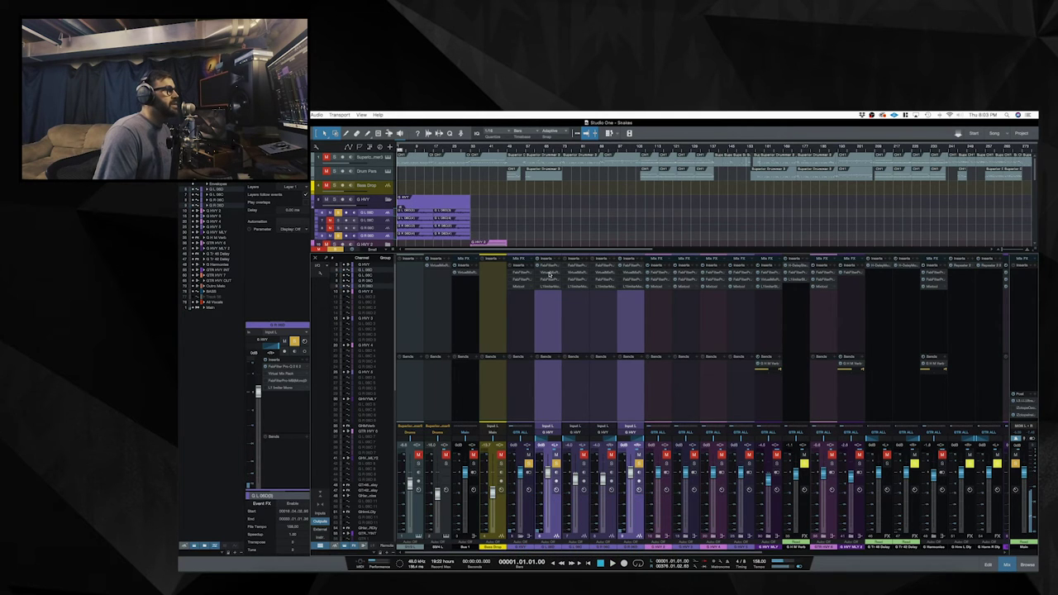
pyautogui.click(549, 275)
# - Audition the guitar through its FG-S EQ, then bring up the channel's FabFilter Pro-MB
pyautogui.moveTo(547, 224); pyautogui.dragTo(749, 196)
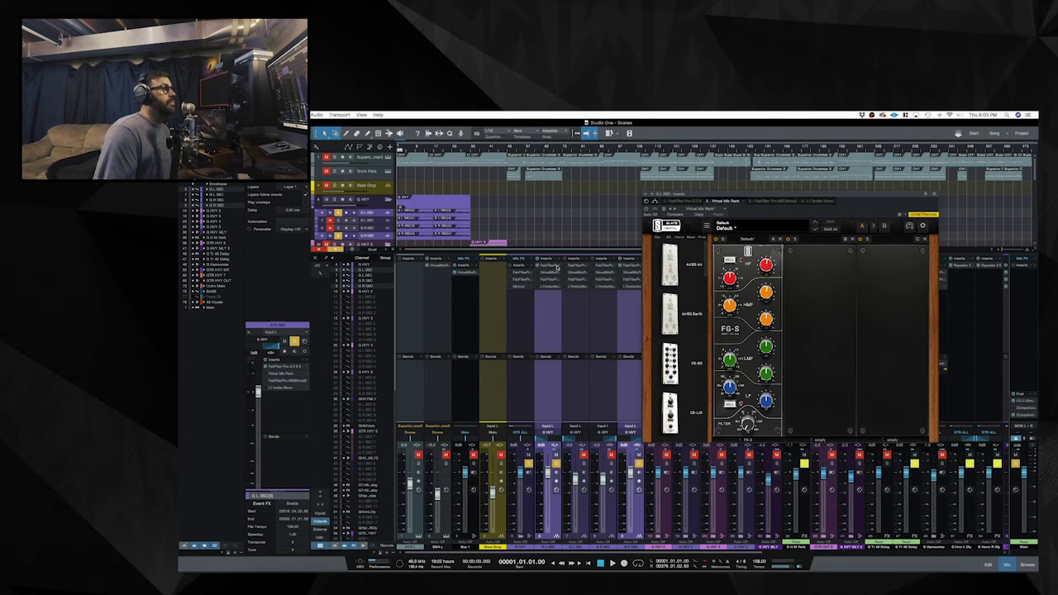
pyautogui.moveTo(735, 196); pyautogui.dragTo(822, 194)
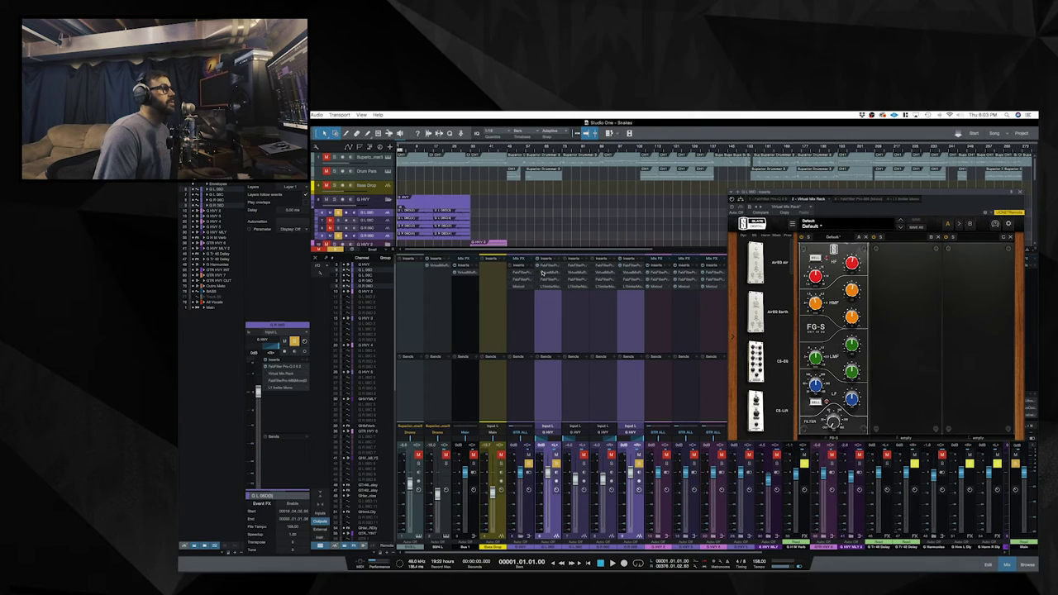
pyautogui.press('space')
pyautogui.press('space')
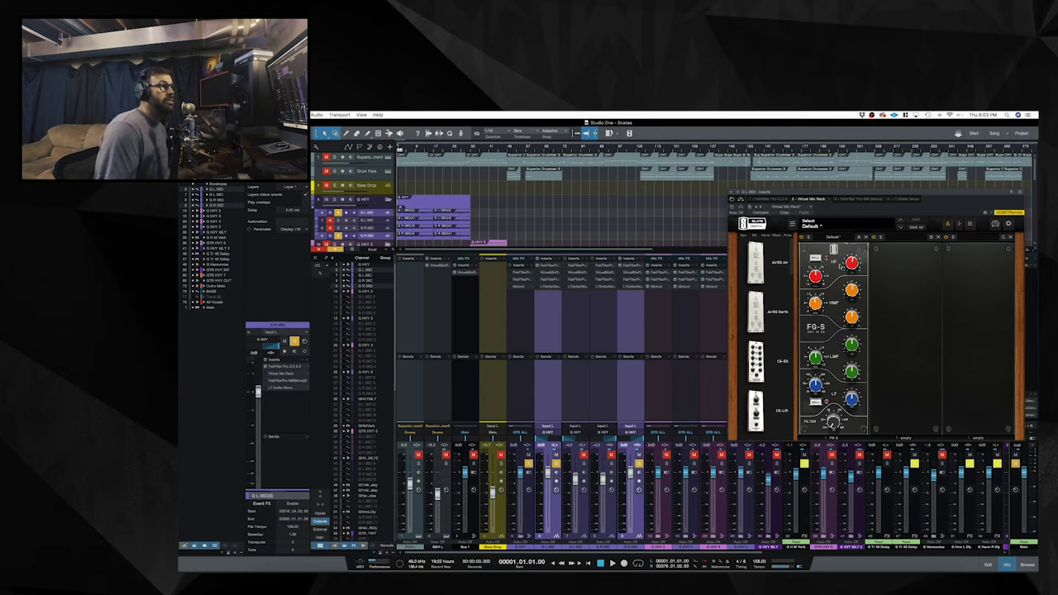
pyautogui.press('space')
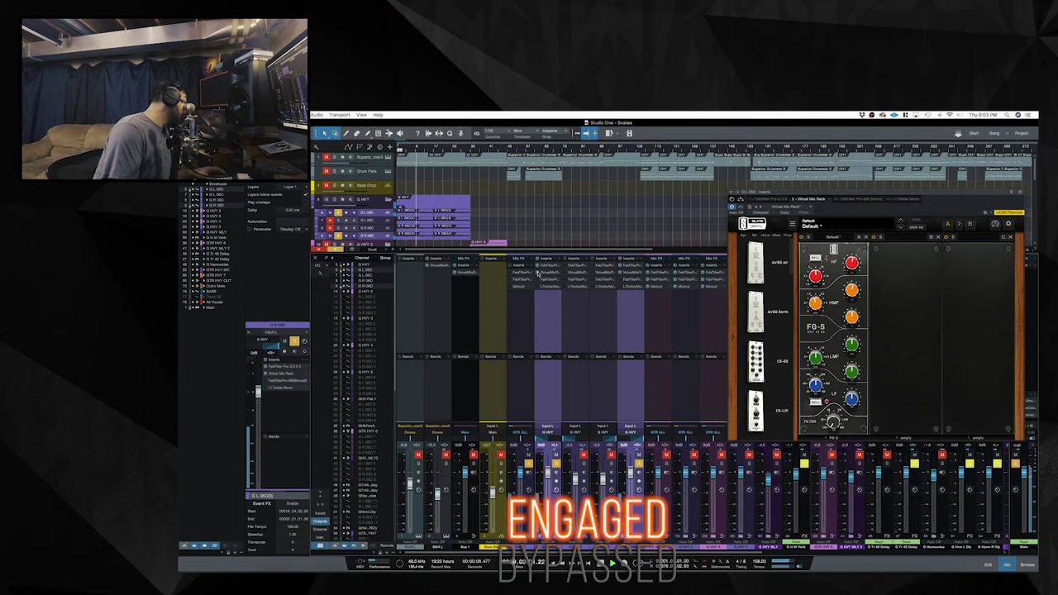
pyautogui.press('space')
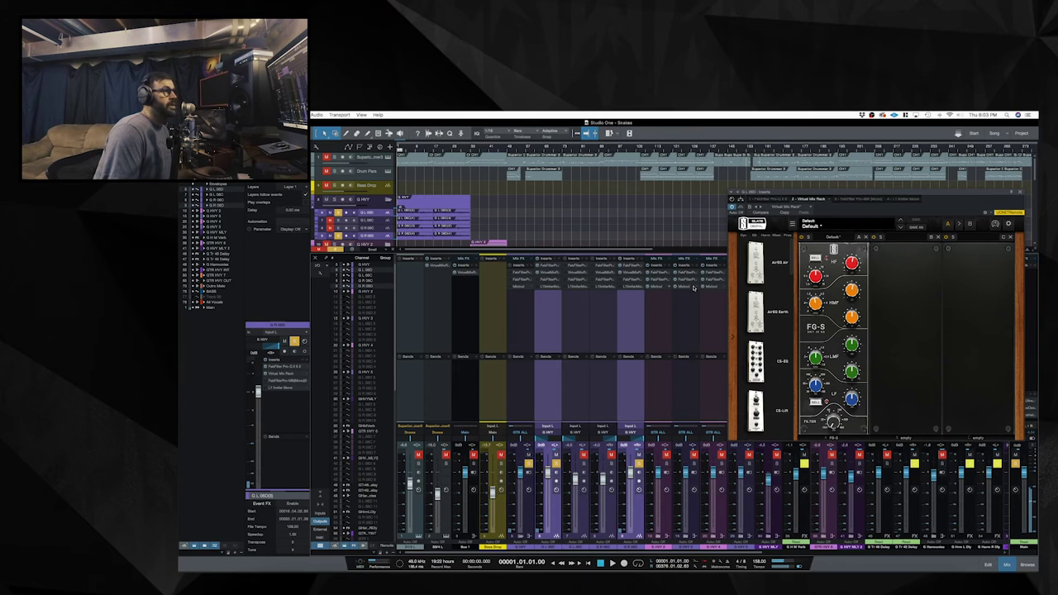
pyautogui.click(860, 201)
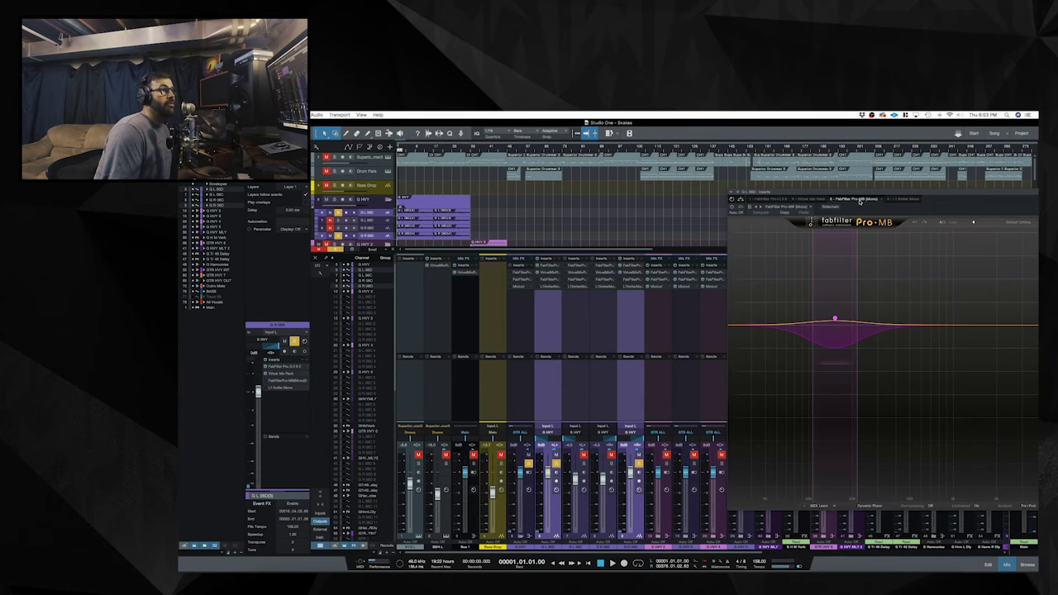
# - Compare the guitars with Pro-MB bypassed and re-engaged during playback, then show the L1 Limiter
pyautogui.moveTo(894, 196); pyautogui.dragTo(708, 193)
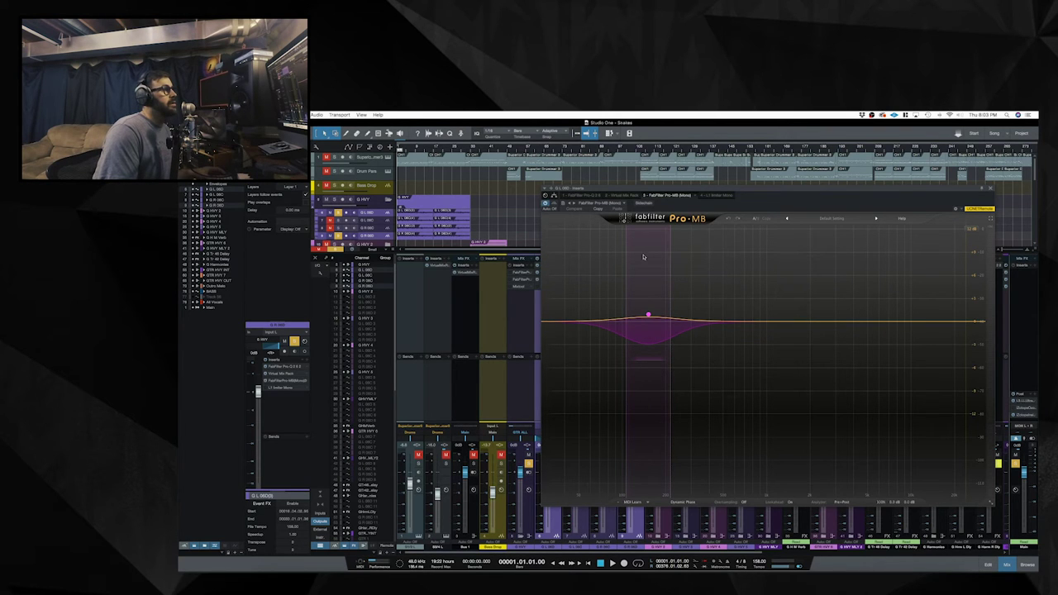
pyautogui.press('space')
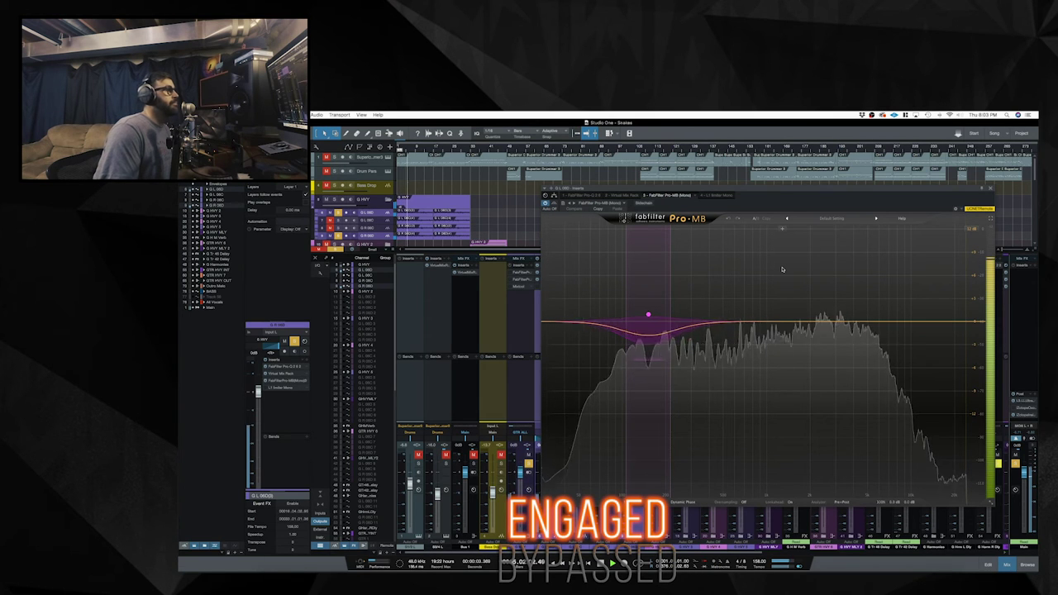
pyautogui.moveTo(648, 316)
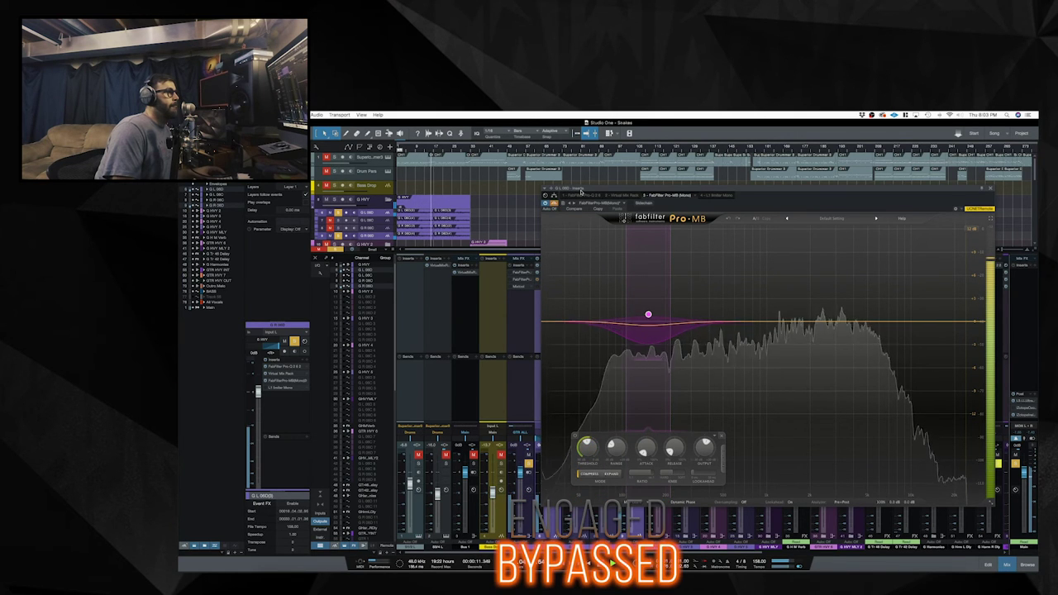
pyautogui.moveTo(581, 192); pyautogui.dragTo(647, 191)
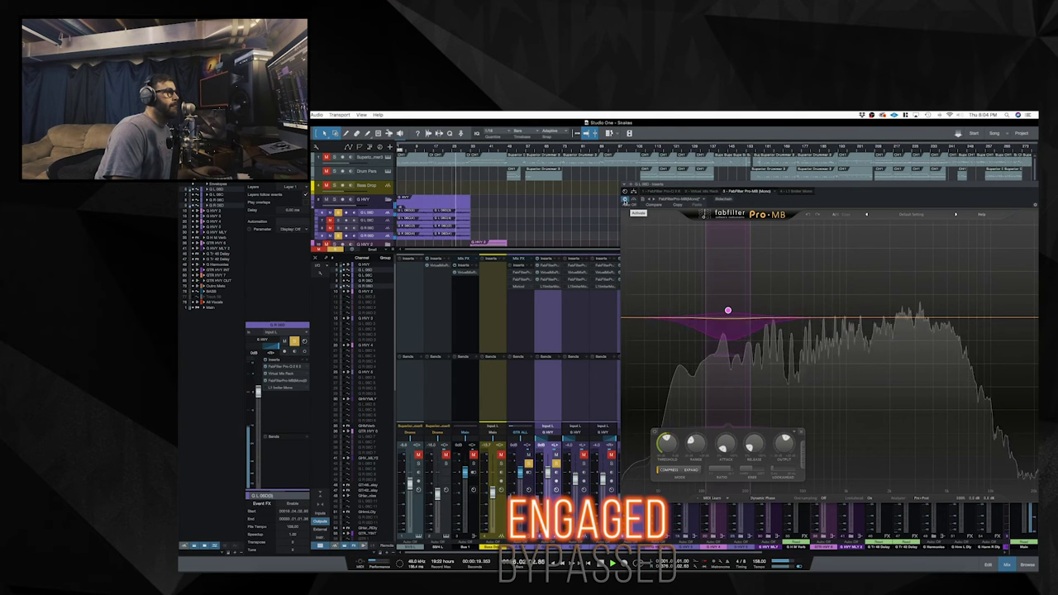
pyautogui.click(624, 201)
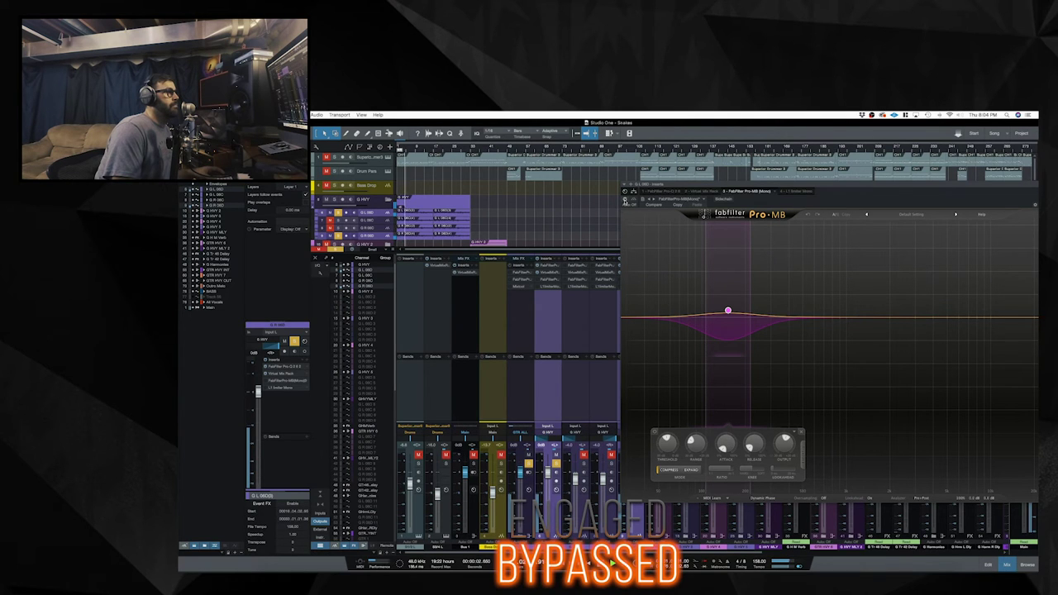
pyautogui.click(625, 201)
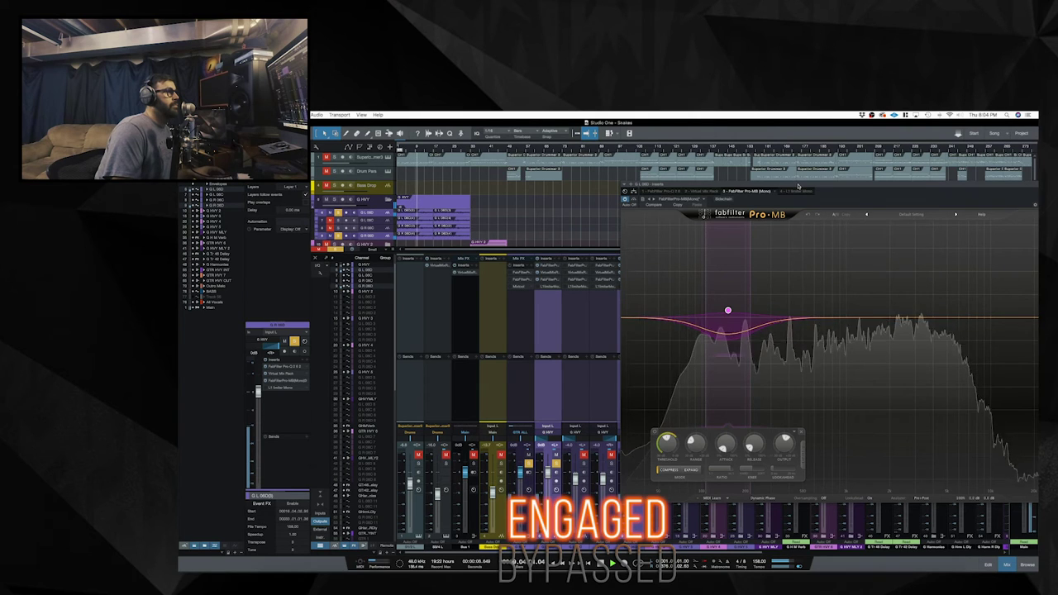
pyautogui.press('space')
pyautogui.moveTo(790, 185); pyautogui.dragTo(587, 202)
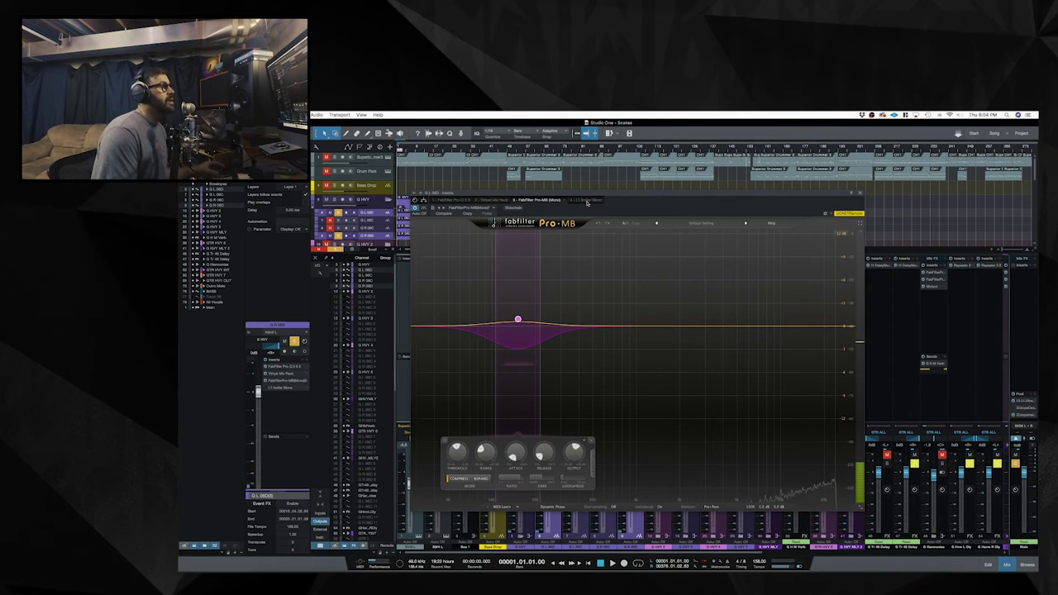
pyautogui.click(586, 201)
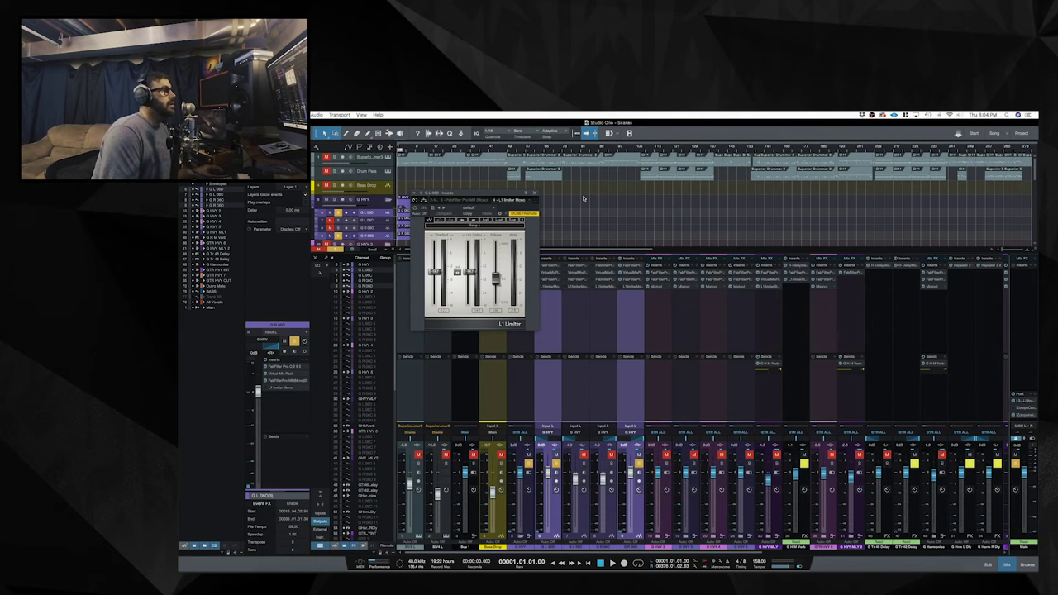
# - Engage the L1 Limiter while the guitar plays, stop at bar 1, and close its window
pyautogui.moveTo(498, 195); pyautogui.dragTo(440, 198)
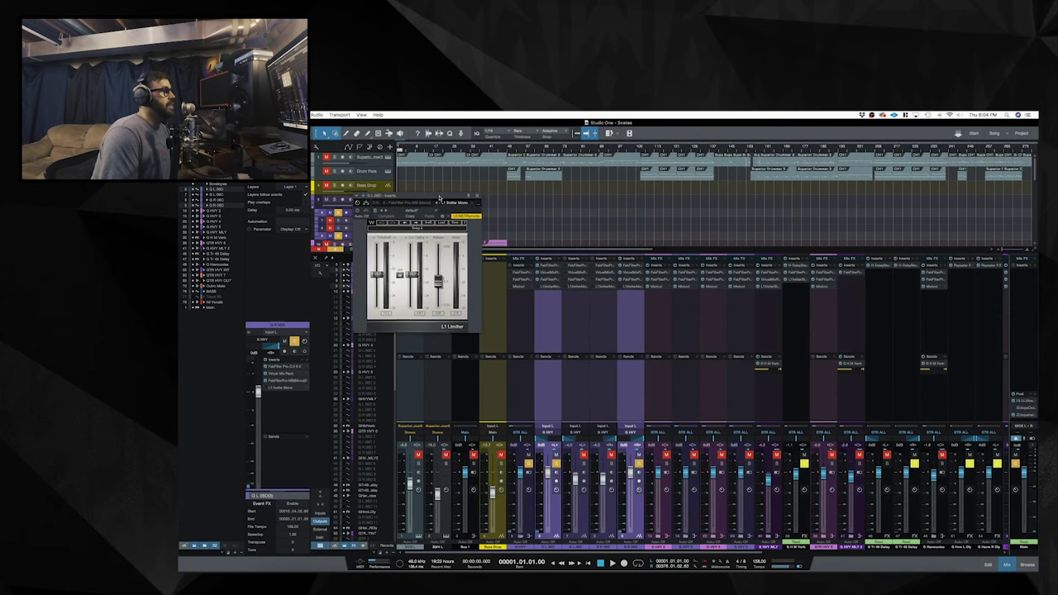
pyautogui.moveTo(440, 198); pyautogui.dragTo(414, 209)
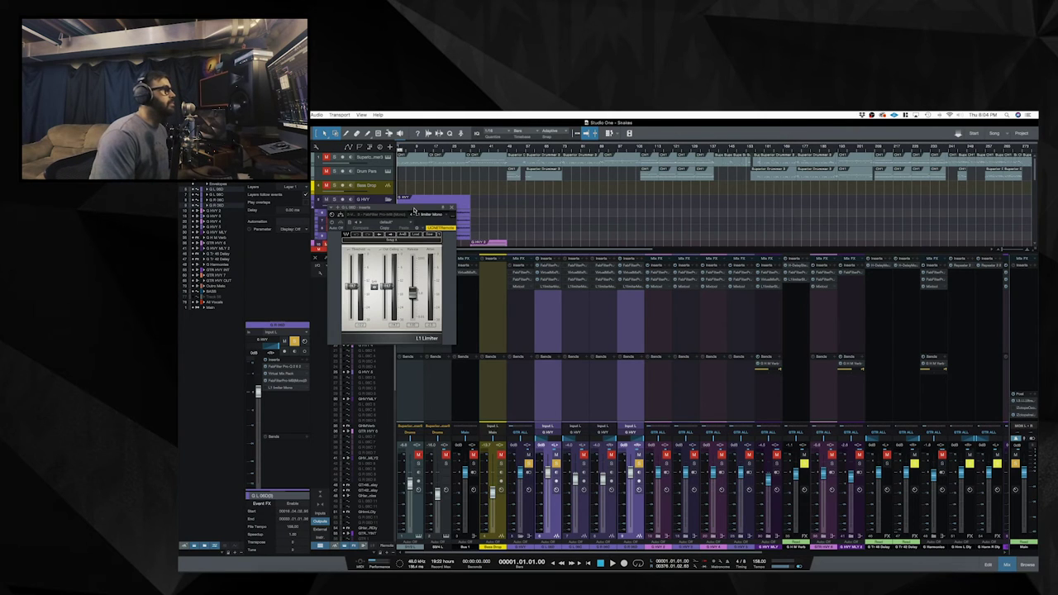
pyautogui.press('space')
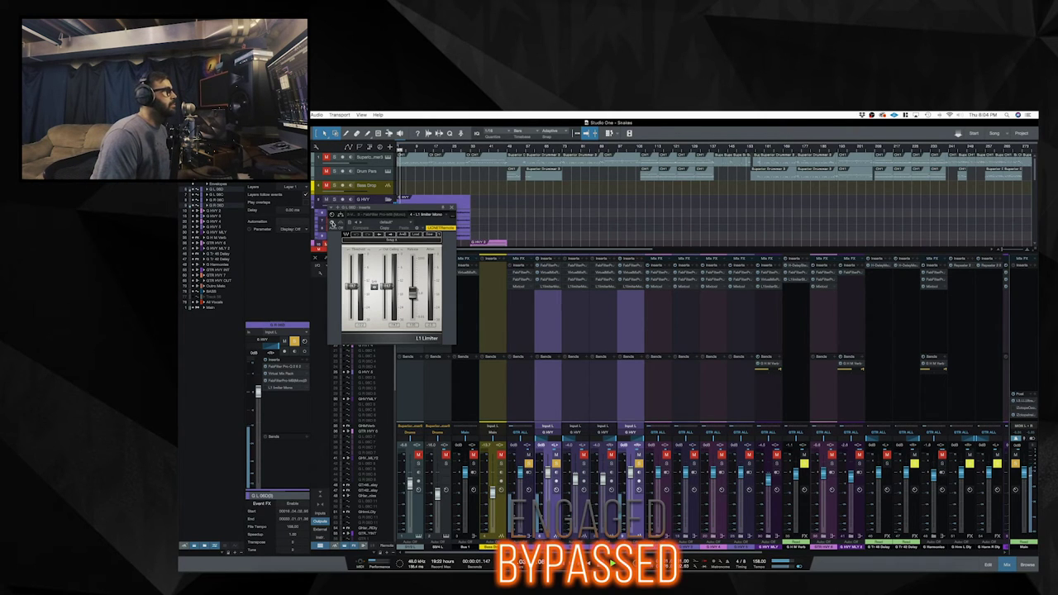
pyautogui.click(331, 223)
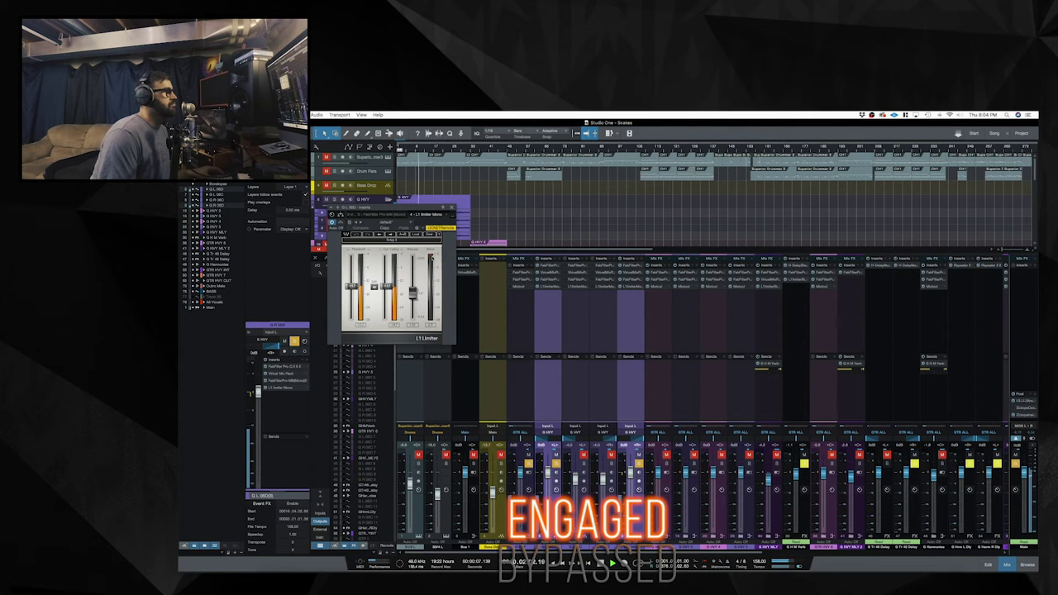
pyautogui.press('space')
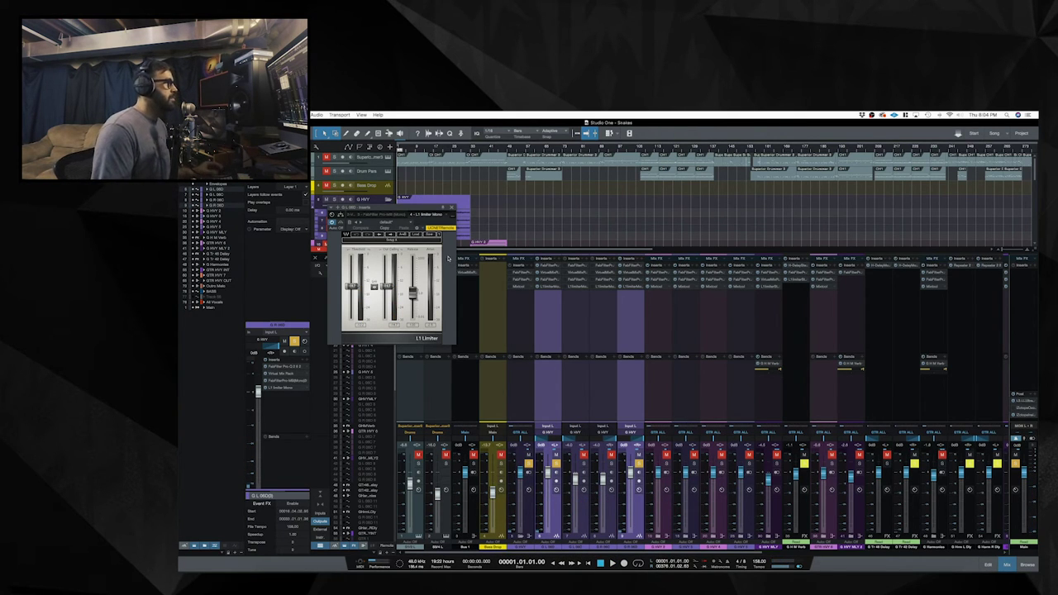
pyautogui.click(452, 207)
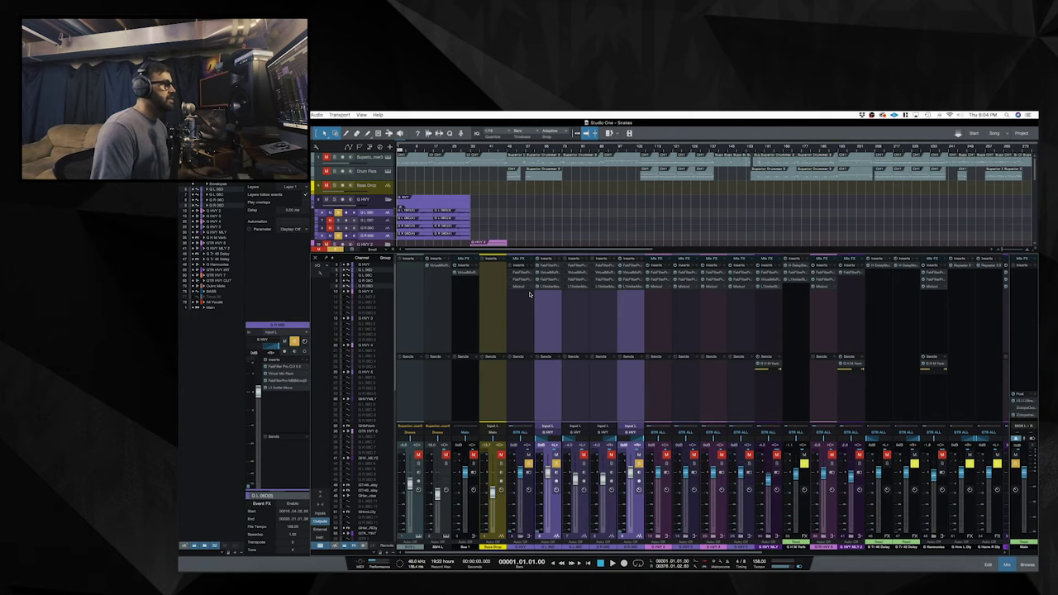
# - Disarm all tracks, arm both guitar channels for monitoring, and open their FabFilter Pro-Q EQ
pyautogui.keyDown('shift'); pyautogui.click(555, 455); pyautogui.keyUp('shift')
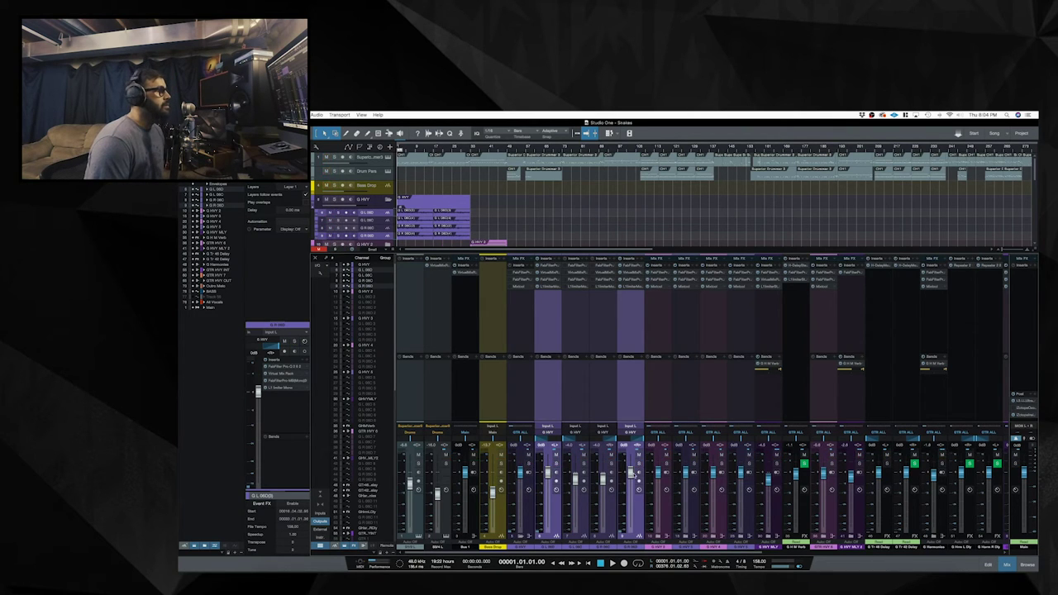
pyautogui.click(607, 445)
pyautogui.keyDown('ctrl'); pyautogui.click(582, 465); pyautogui.keyUp('ctrl')
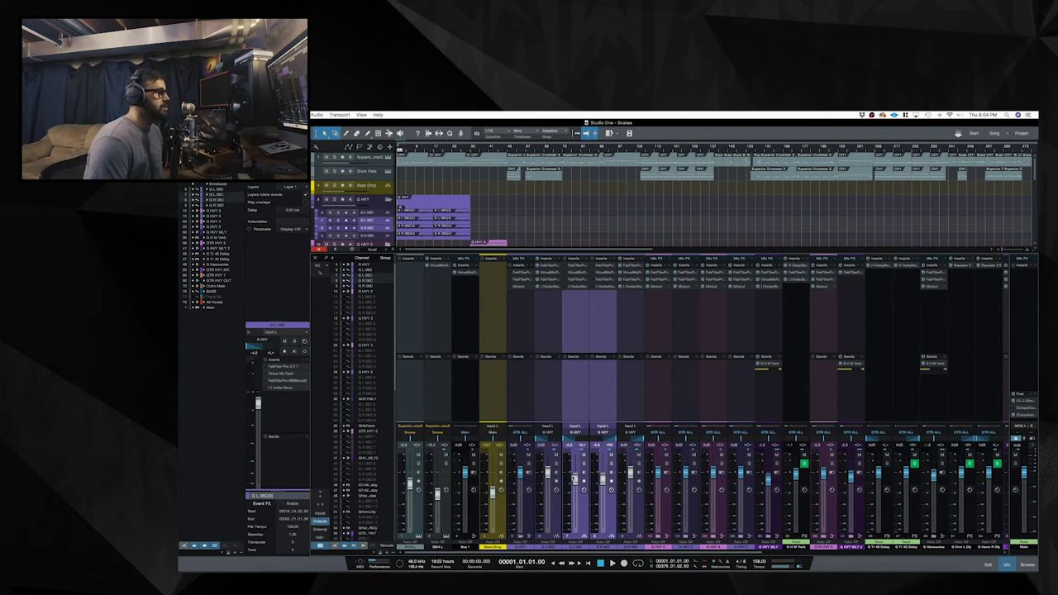
pyautogui.click(583, 464)
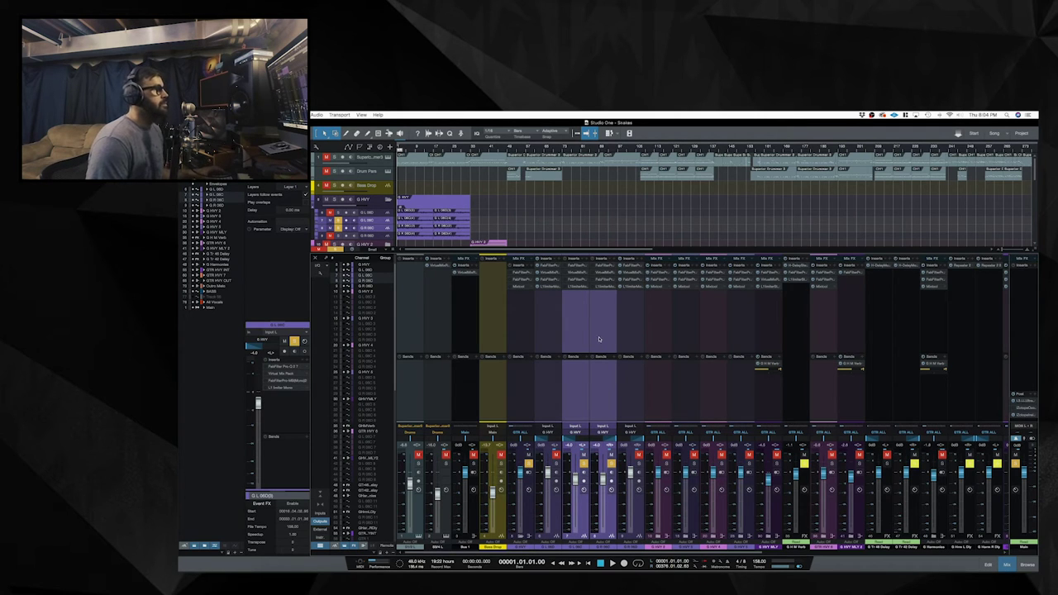
pyautogui.press('space')
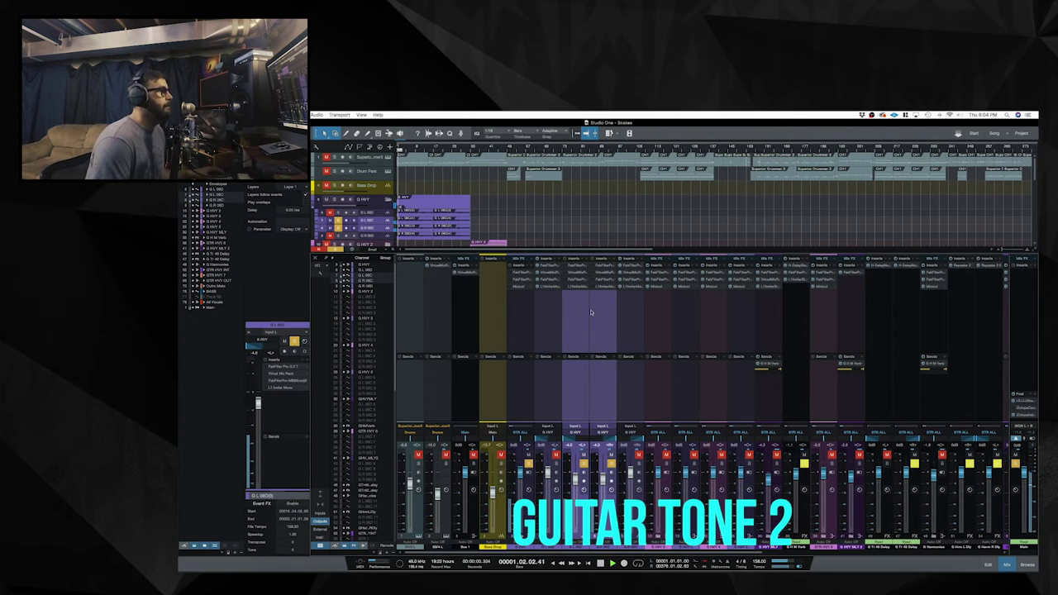
pyautogui.click(577, 266)
pyautogui.press('space')
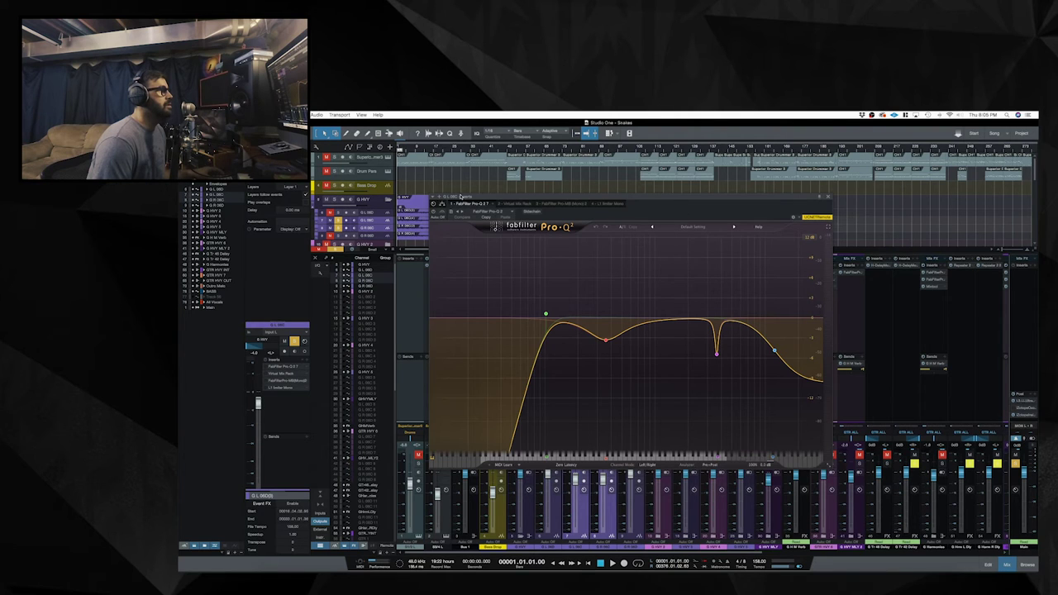
# - Compare the guitar with the Pro-Q EQ bypassed and re-engaged twice, then stop
pyautogui.click(477, 202)
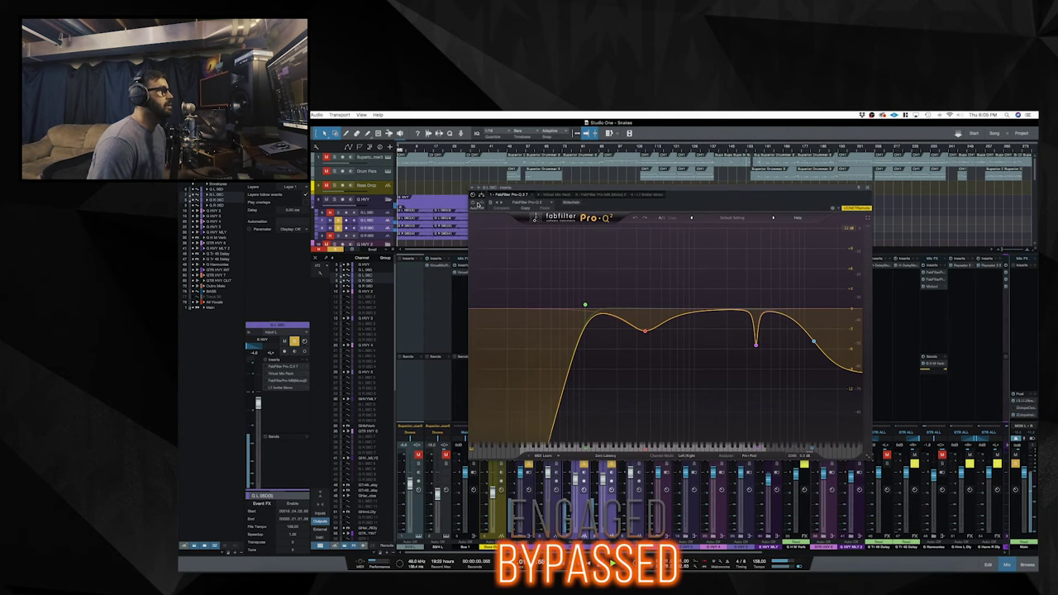
pyautogui.click(473, 202)
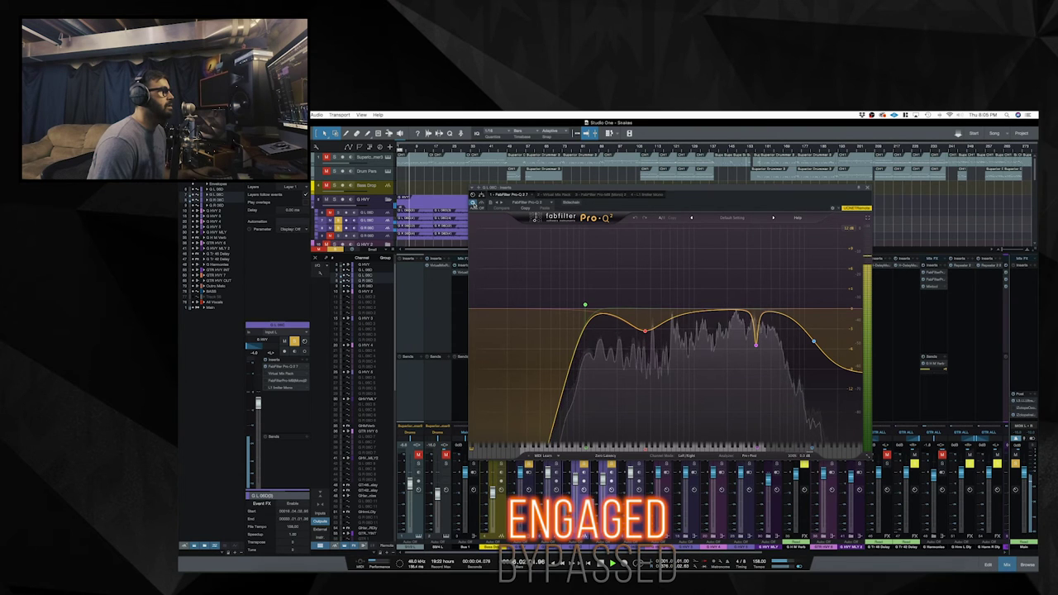
pyautogui.click(473, 202)
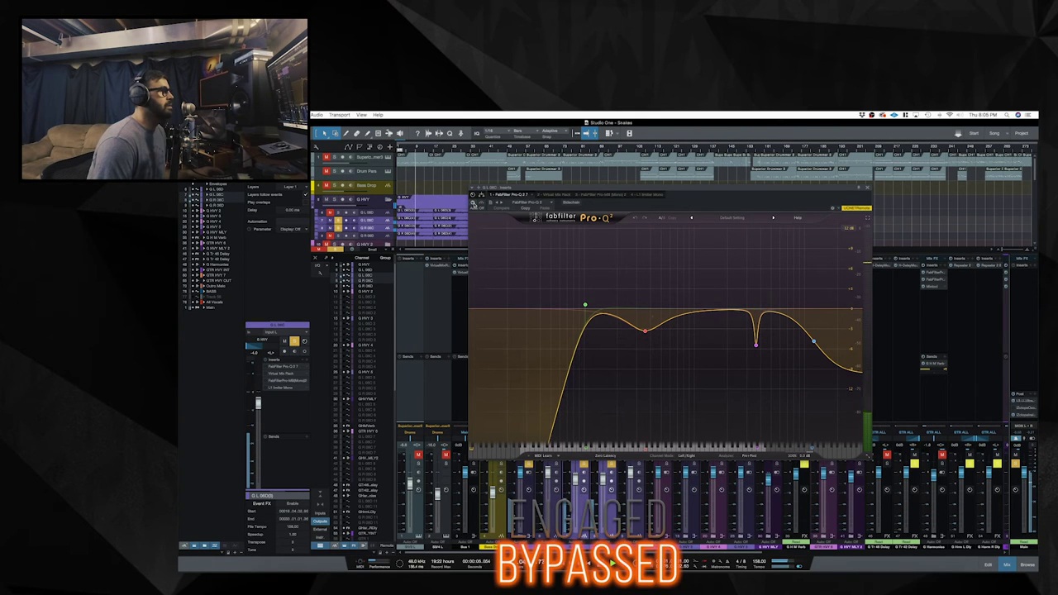
pyautogui.click(473, 202)
pyautogui.press('space')
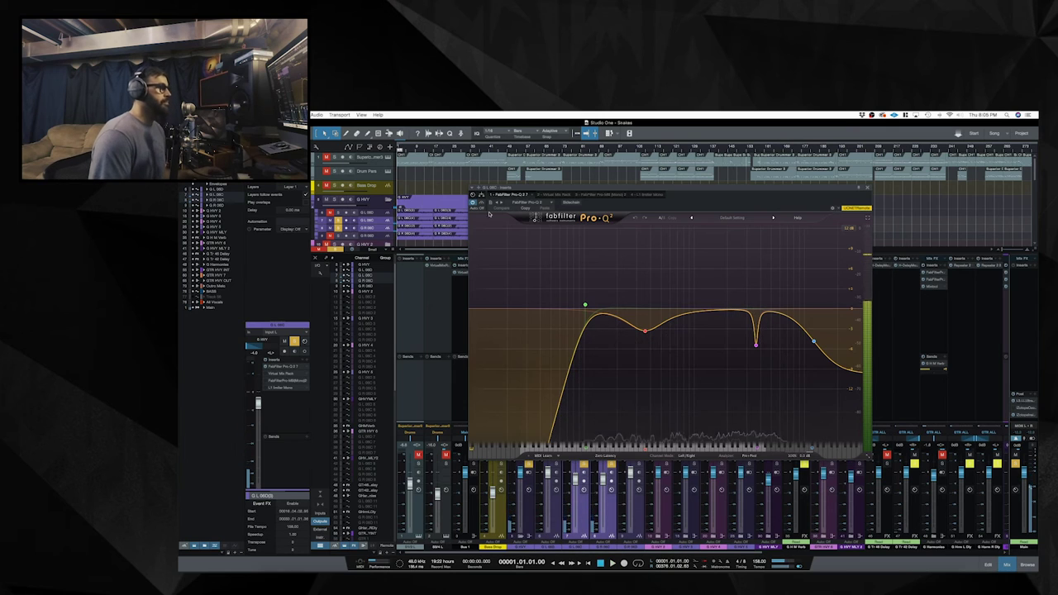
# - Select the high-shelf band, then solo the notch band on and off during playback
pyautogui.moveTo(823, 353)
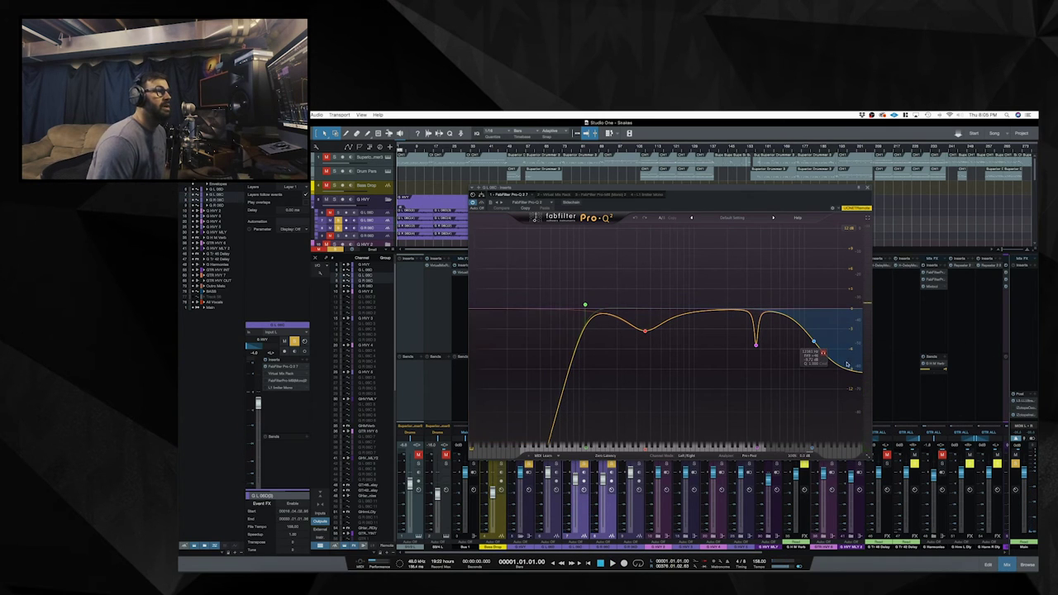
pyautogui.click(814, 341)
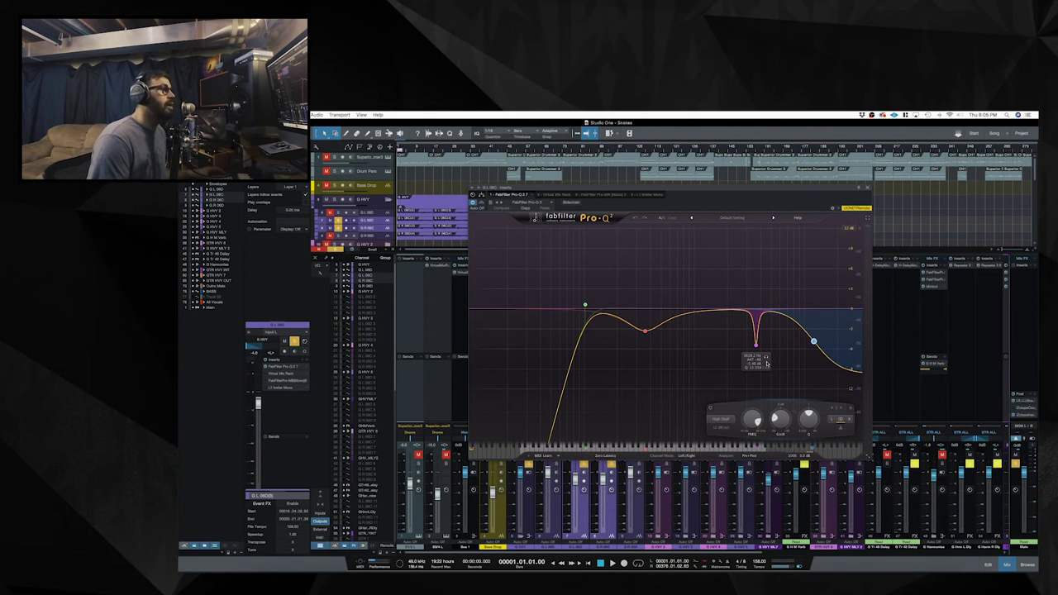
pyautogui.press('space')
pyautogui.click(765, 359)
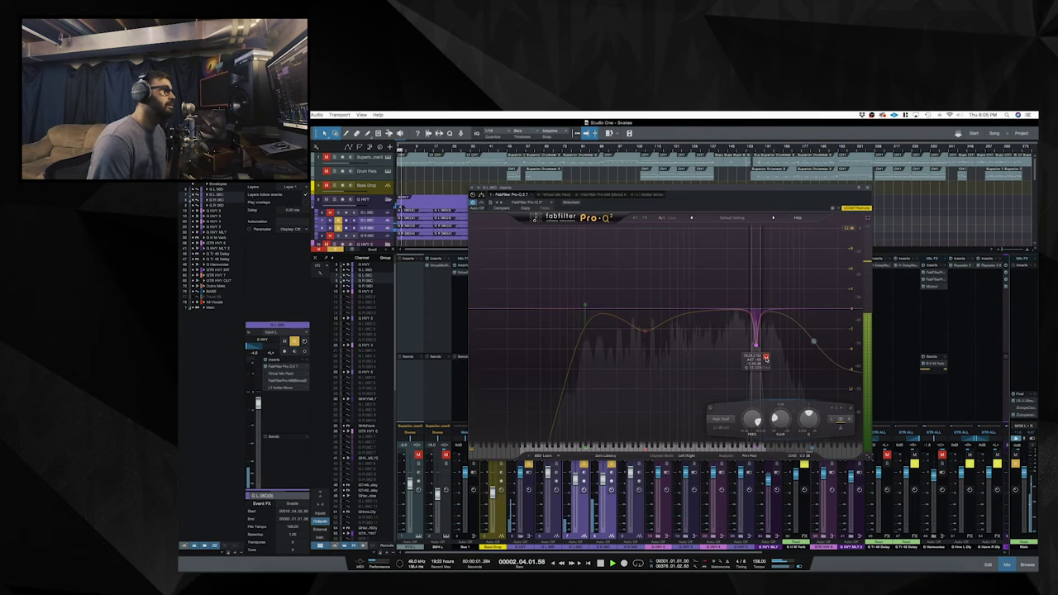
pyautogui.click(766, 358)
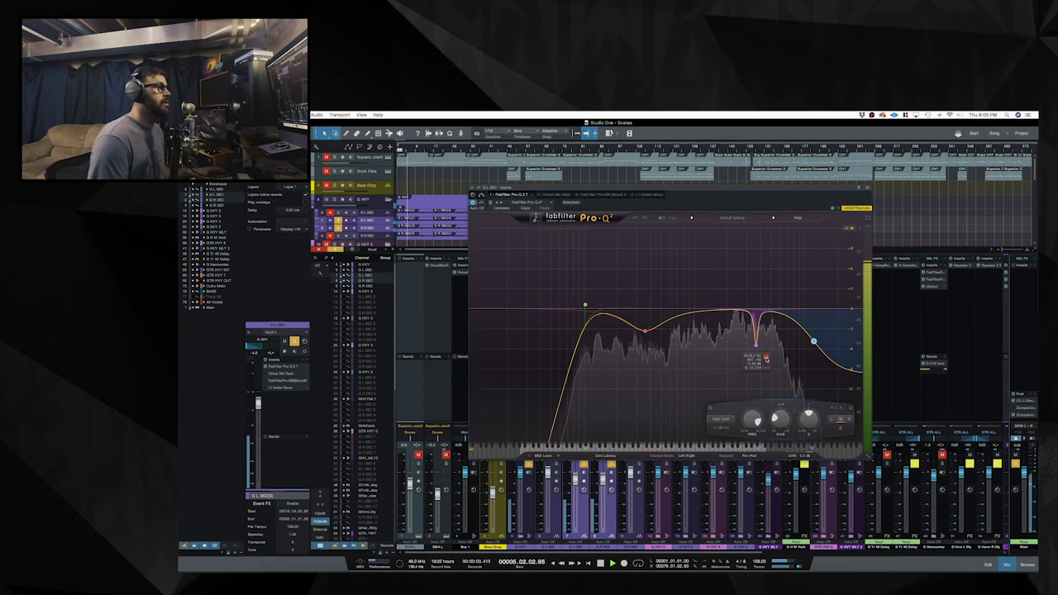
pyautogui.click(765, 359)
pyautogui.press('space')
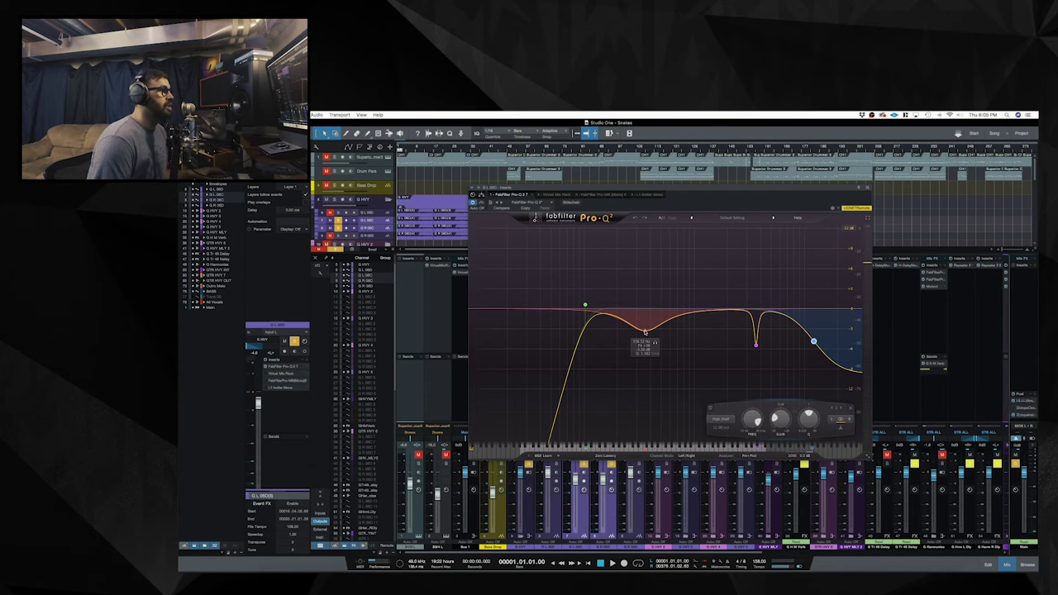
# - Solo the red bell band and recheck the EQ bypassed versus engaged
pyautogui.click(654, 343)
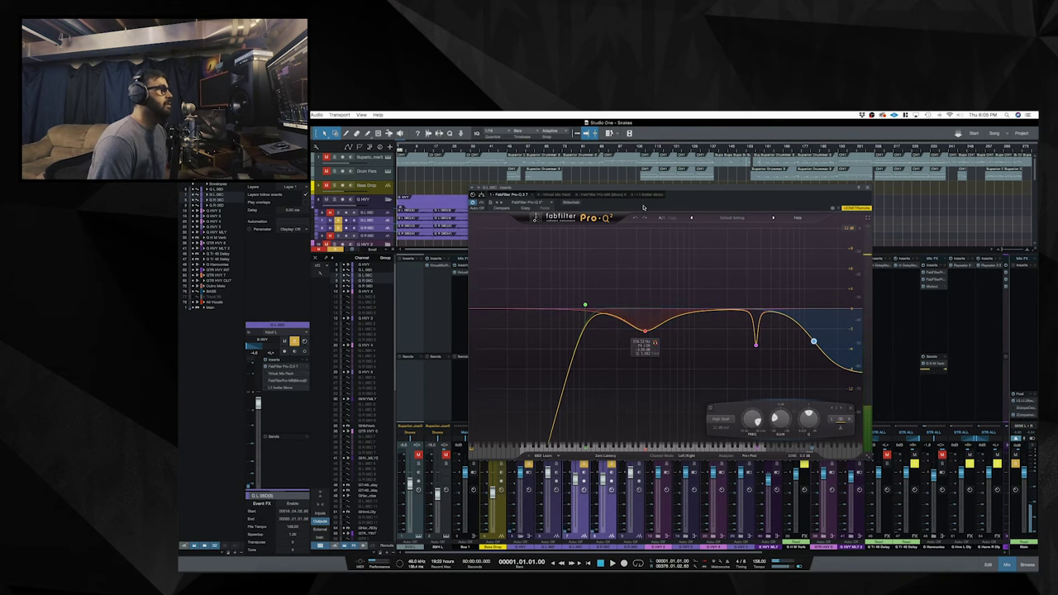
pyautogui.press('space')
pyautogui.click(472, 203)
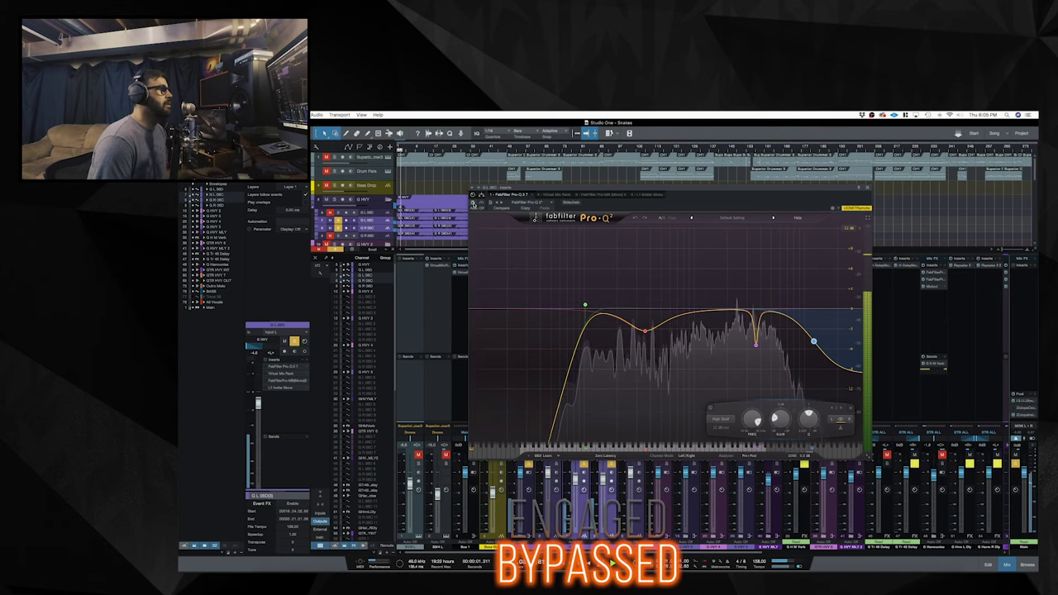
pyautogui.click(472, 202)
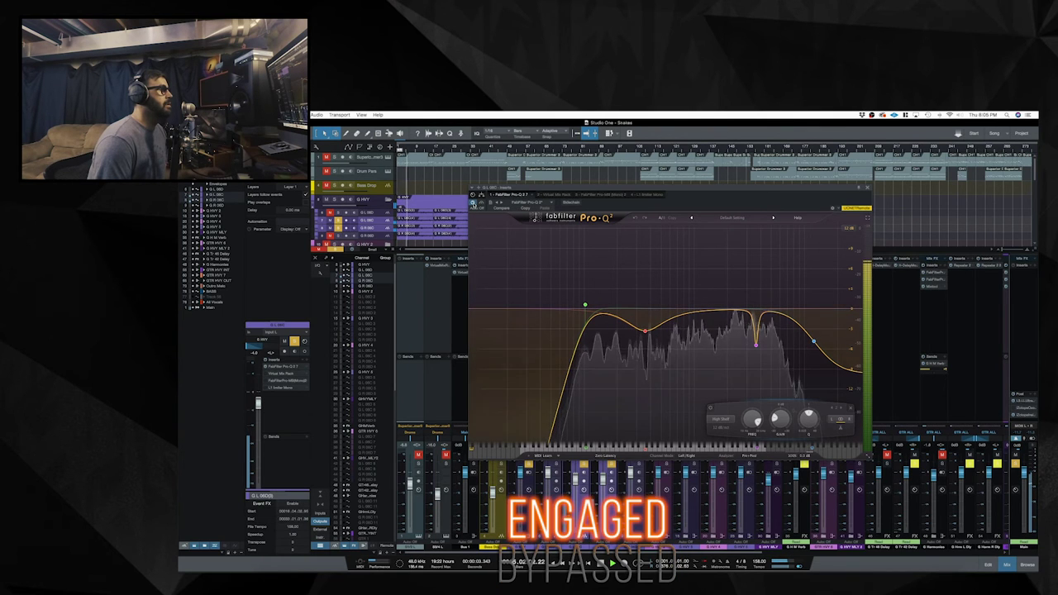
pyautogui.press('space')
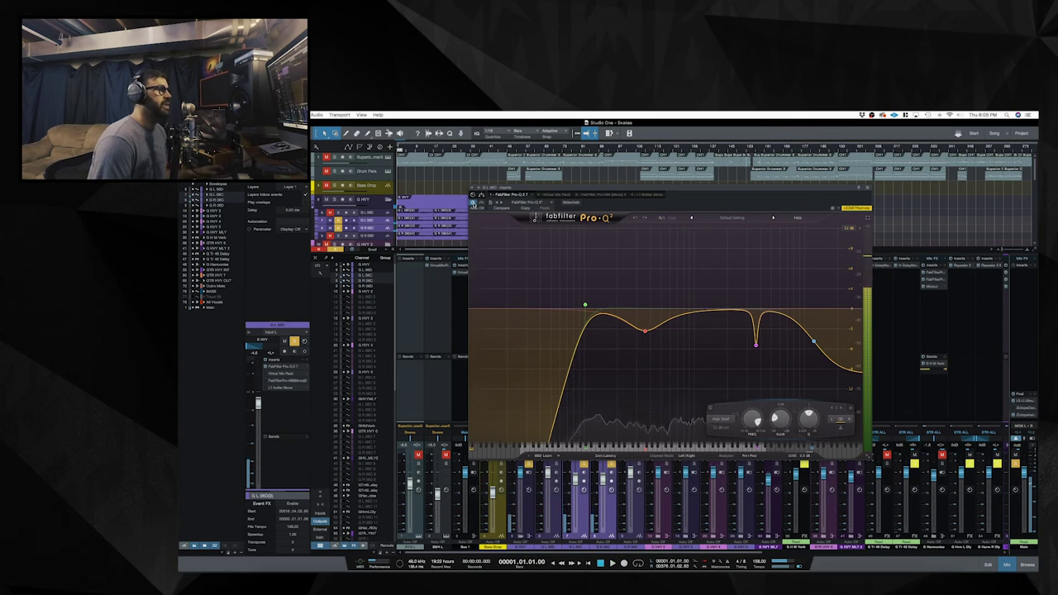
pyautogui.click(558, 195)
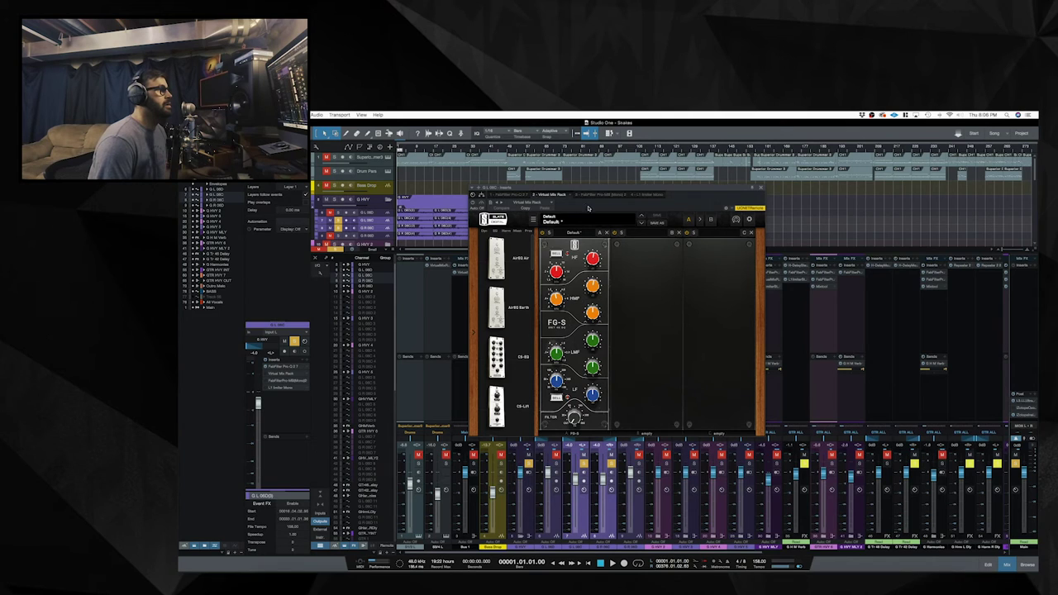
# - Compare the Virtual Mix Rack FG-S engaged, bypassed and re-engaged during playback, then show Pro-MB
pyautogui.press('space')
pyautogui.click(472, 203)
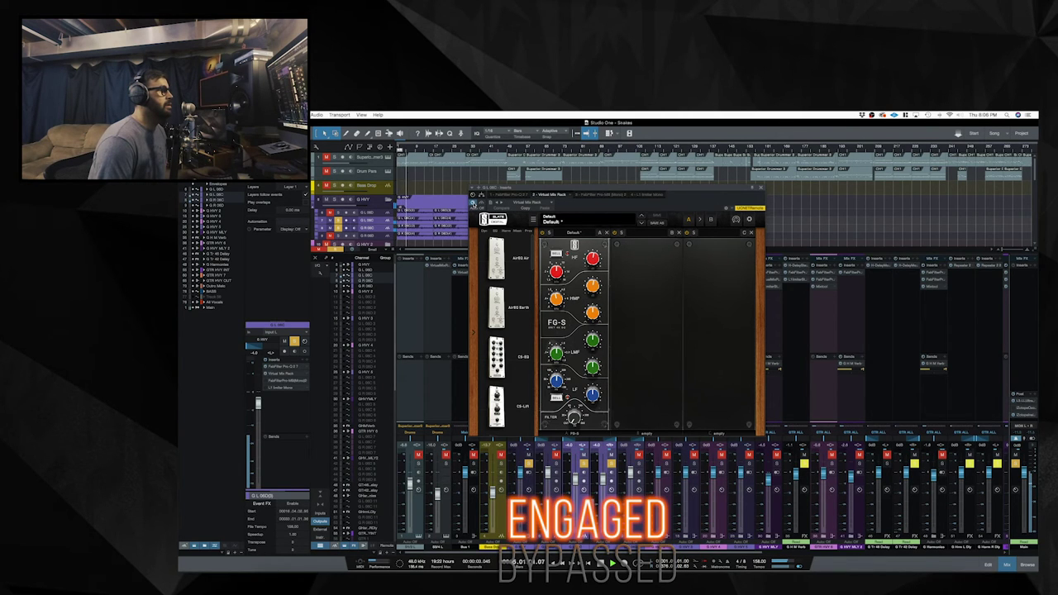
pyautogui.click(472, 202)
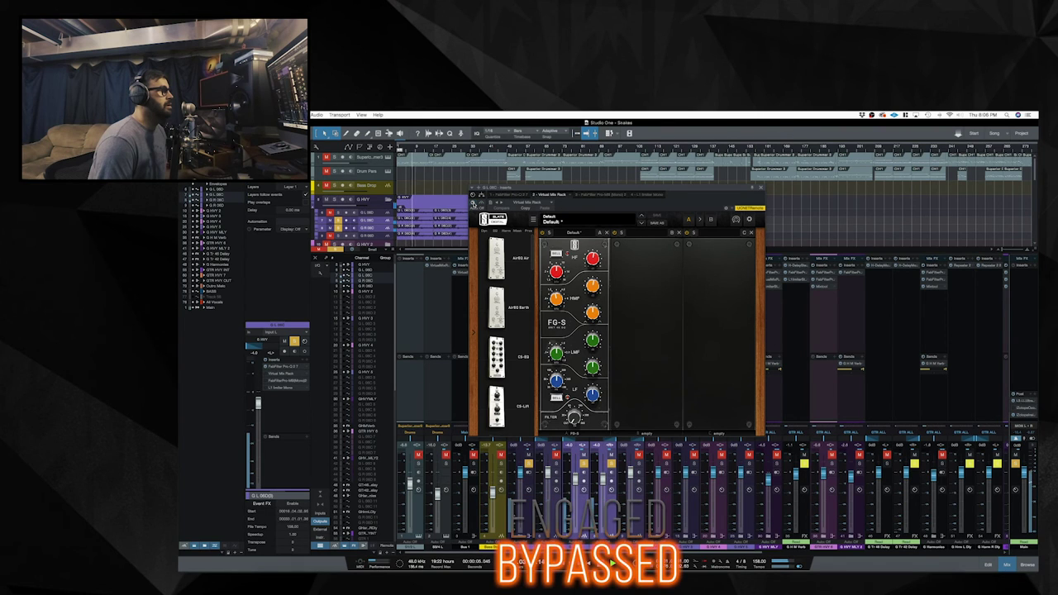
pyautogui.click(473, 202)
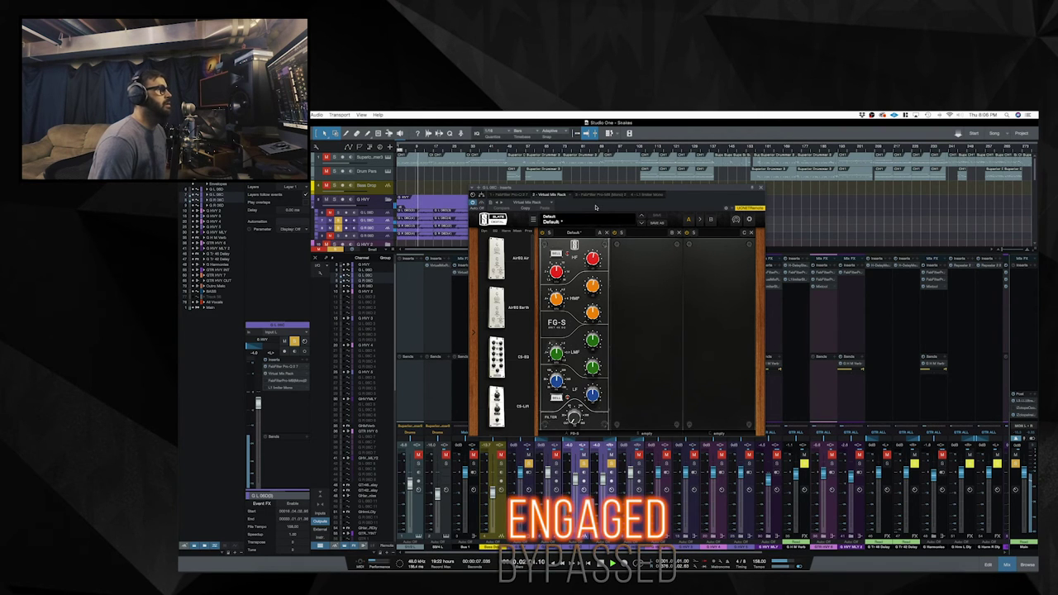
pyautogui.press('space')
pyautogui.click(602, 197)
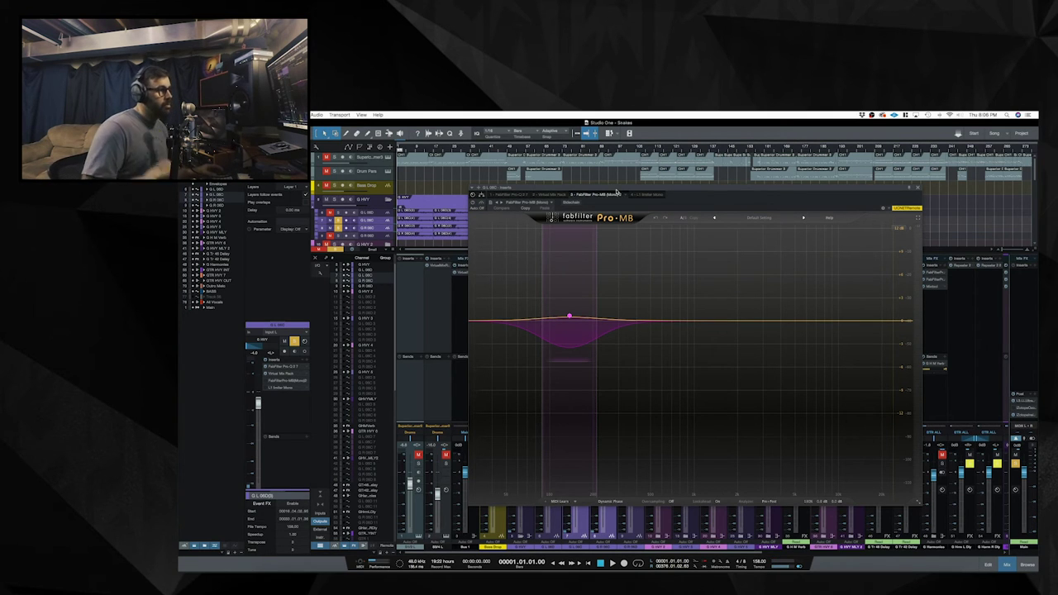
# - Toggle the Pro-MB multiband bypass twice to compare, leaving it engaged, and stop
pyautogui.click(482, 204)
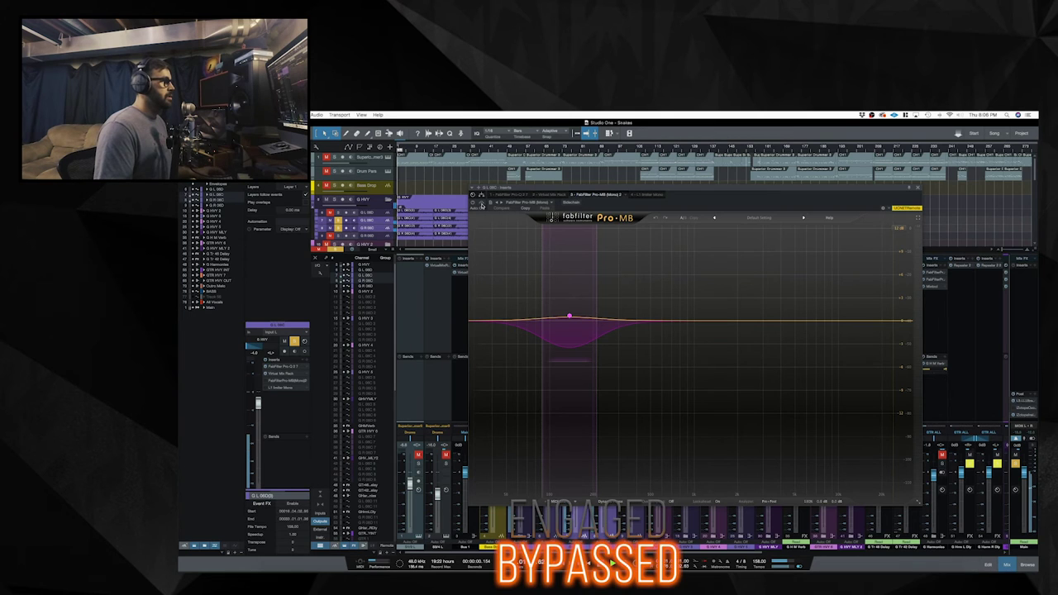
pyautogui.click(473, 204)
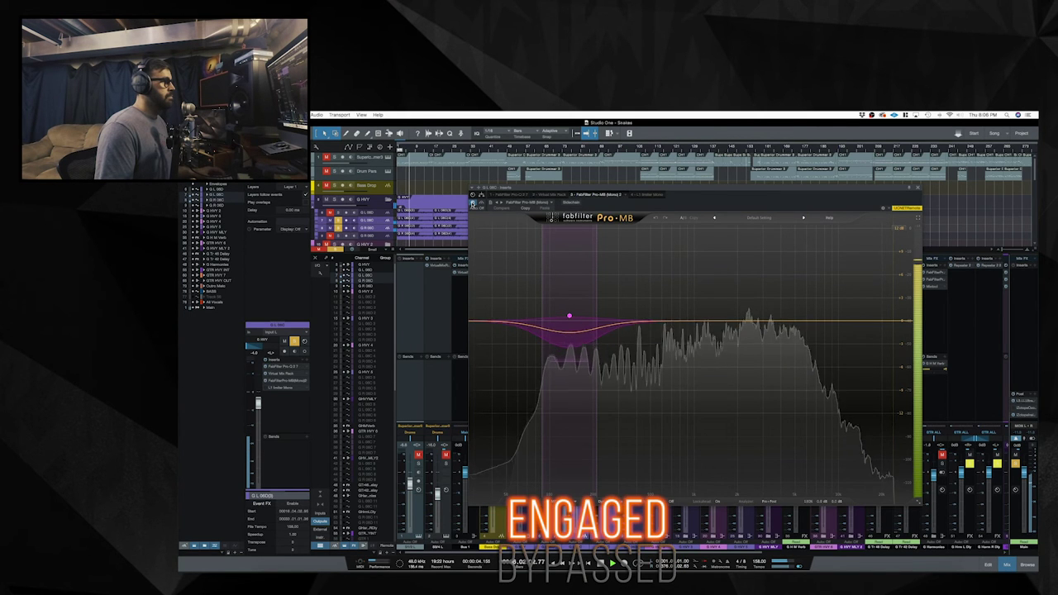
pyautogui.click(471, 202)
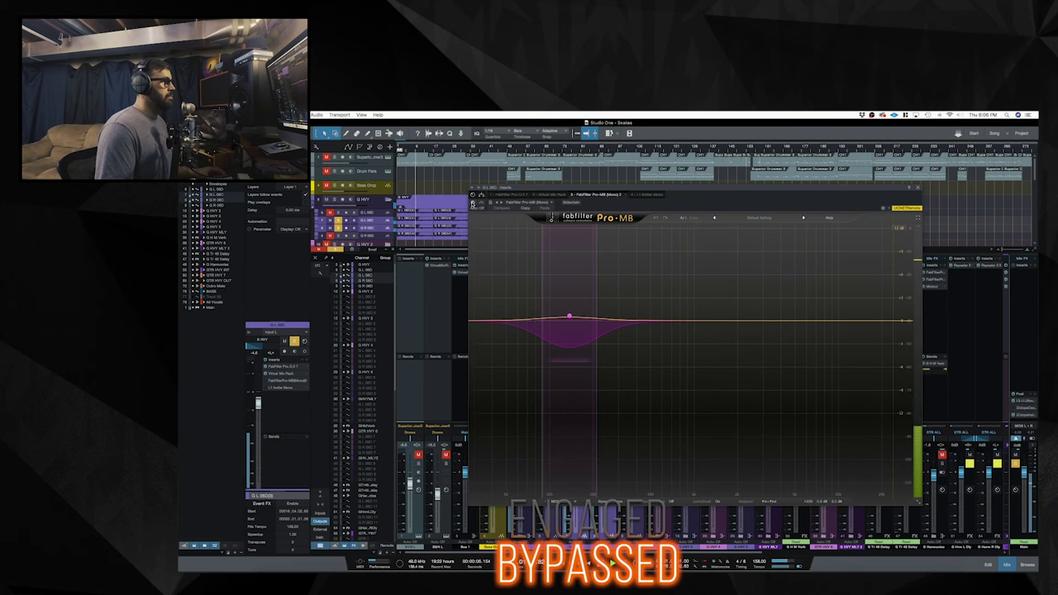
pyautogui.click(472, 203)
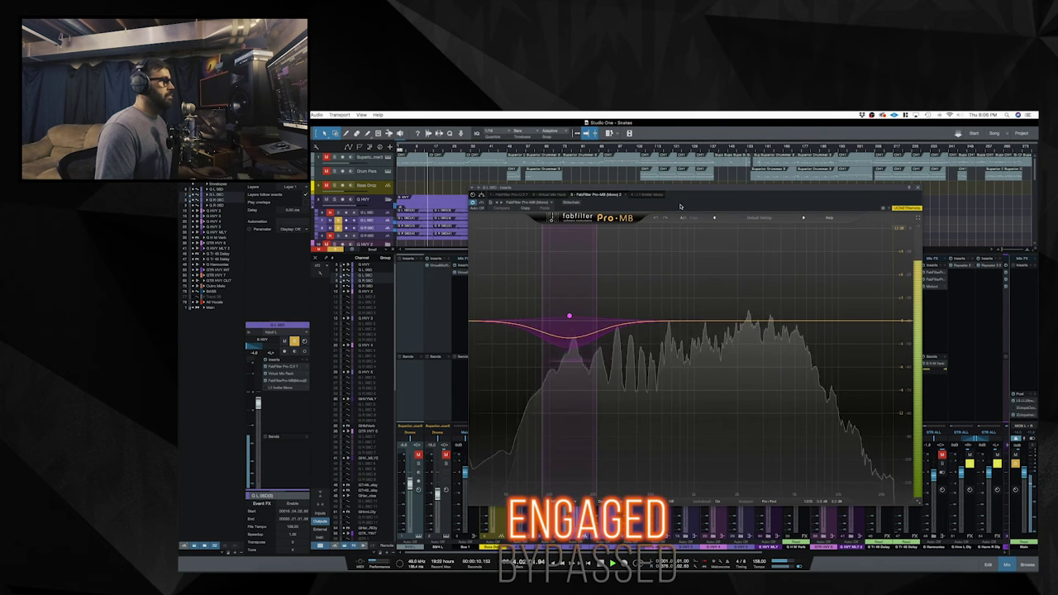
pyautogui.press('space')
# - Bring up the L1 Limiter and compare it bypassed versus engaged during playback
pyautogui.click(646, 197)
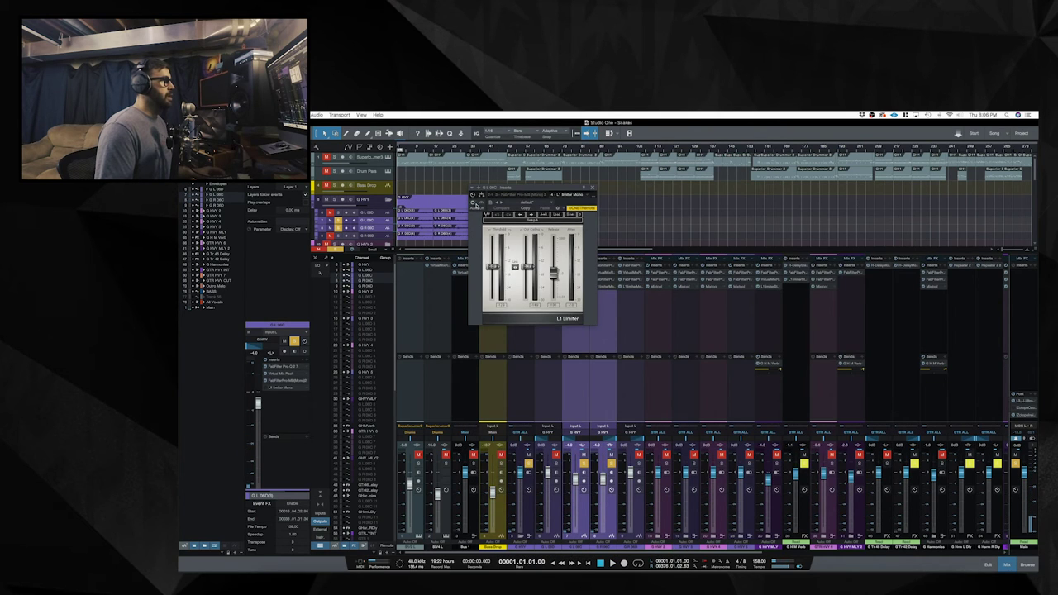
pyautogui.press('space')
pyautogui.click(473, 203)
pyautogui.click(473, 203)
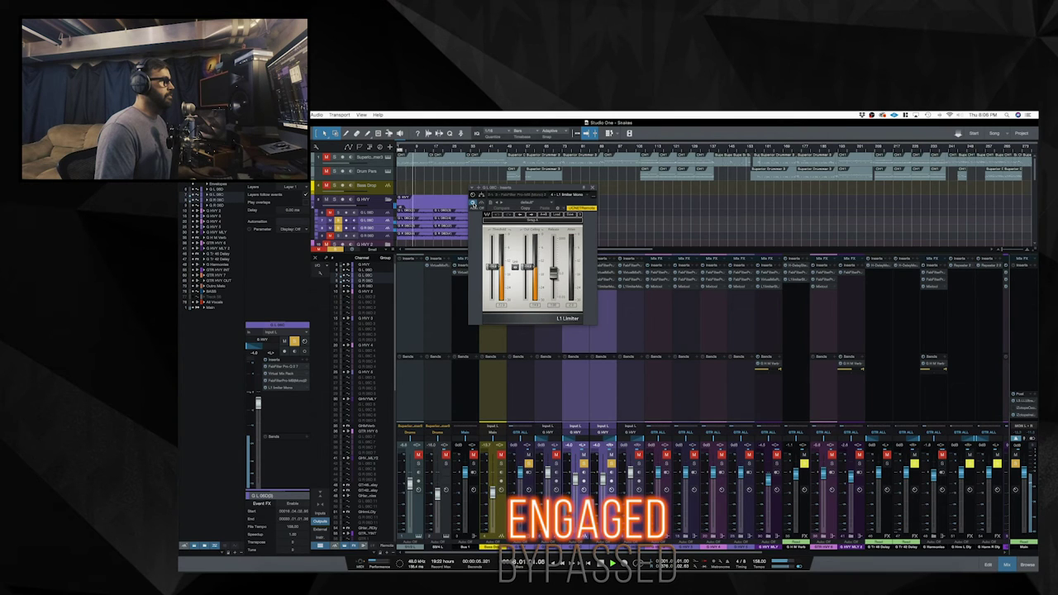
pyautogui.press('space')
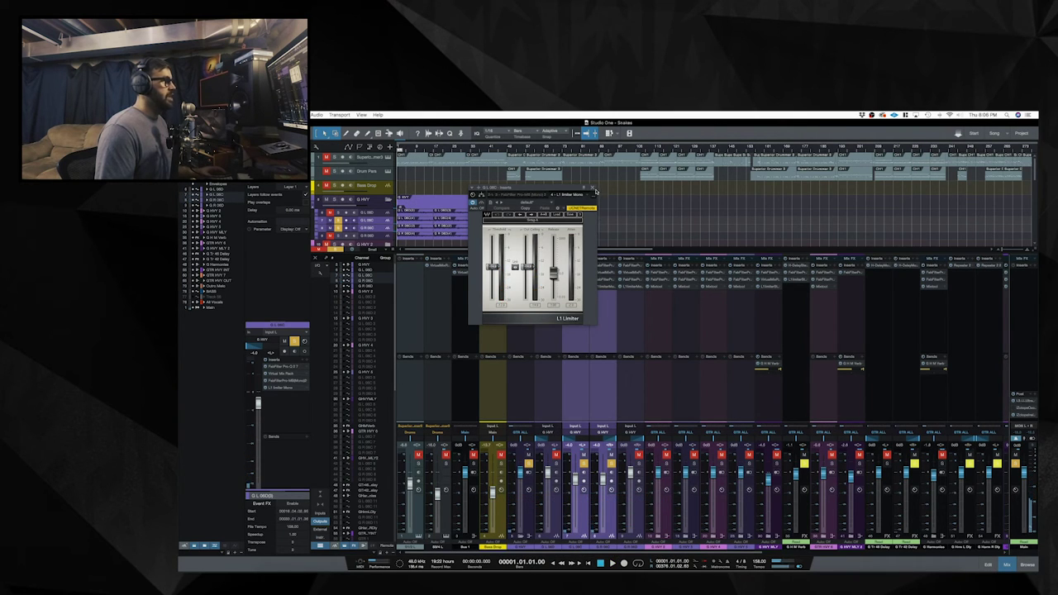
# - Close the L1 Limiter, select the G HVY guitar folder track, and play it back
pyautogui.click(595, 191)
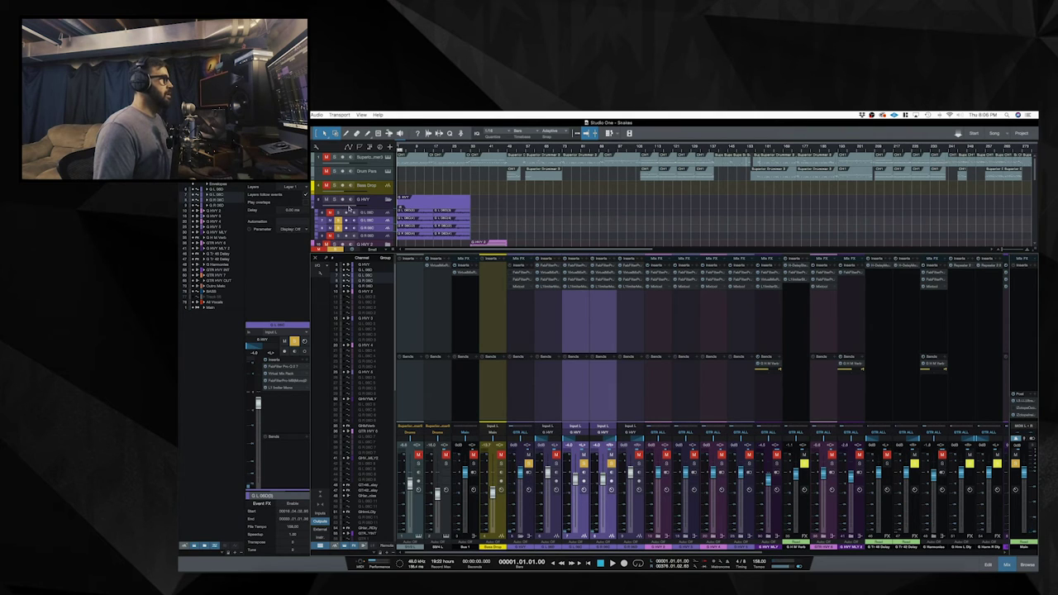
pyautogui.click(379, 203)
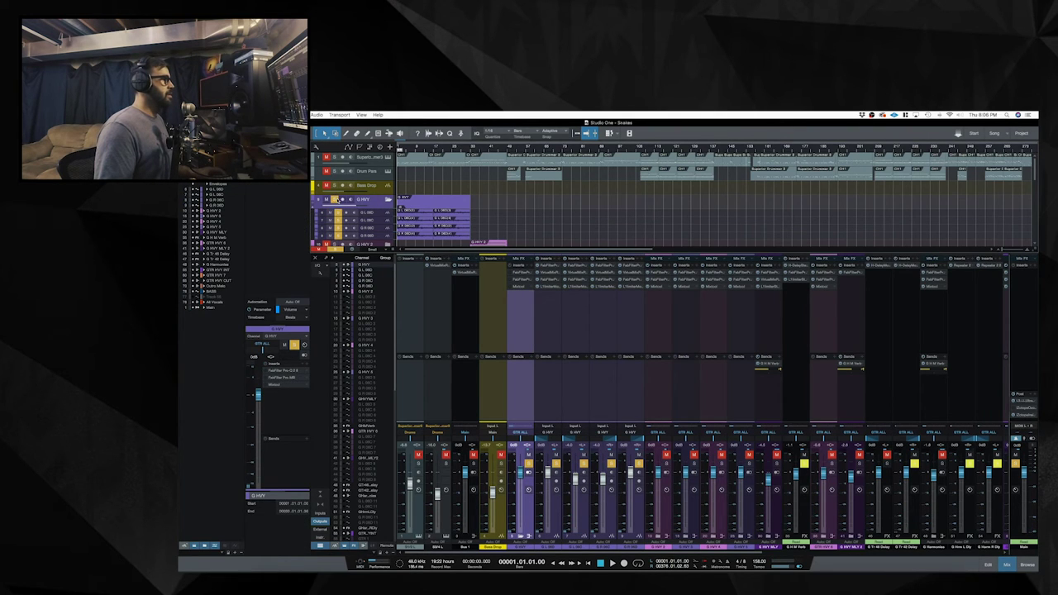
pyautogui.press('space')
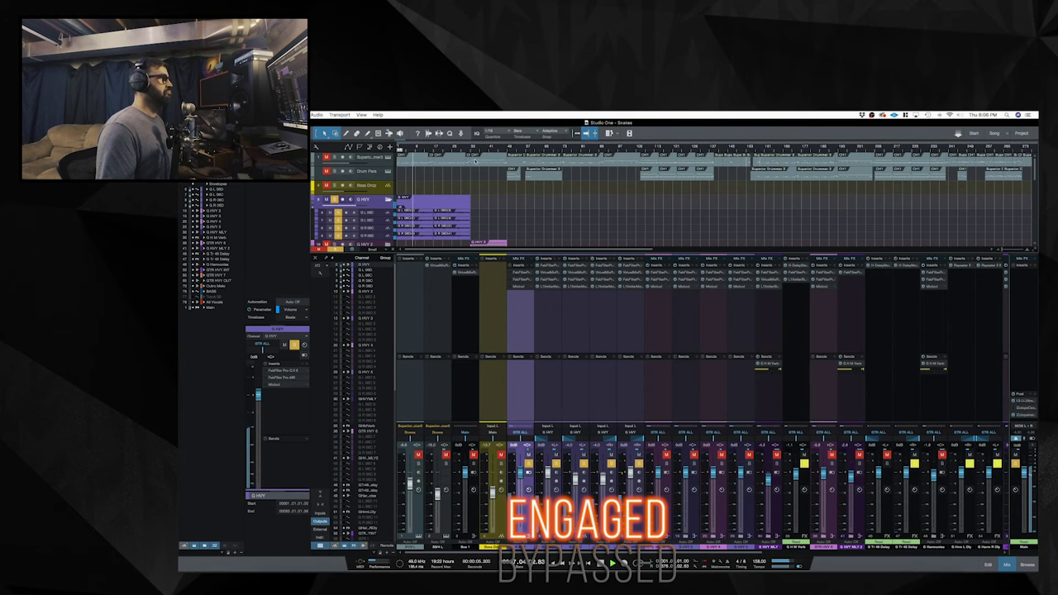
pyautogui.scroll(-2, 547, 219)
pyautogui.scroll(1, 547, 219)
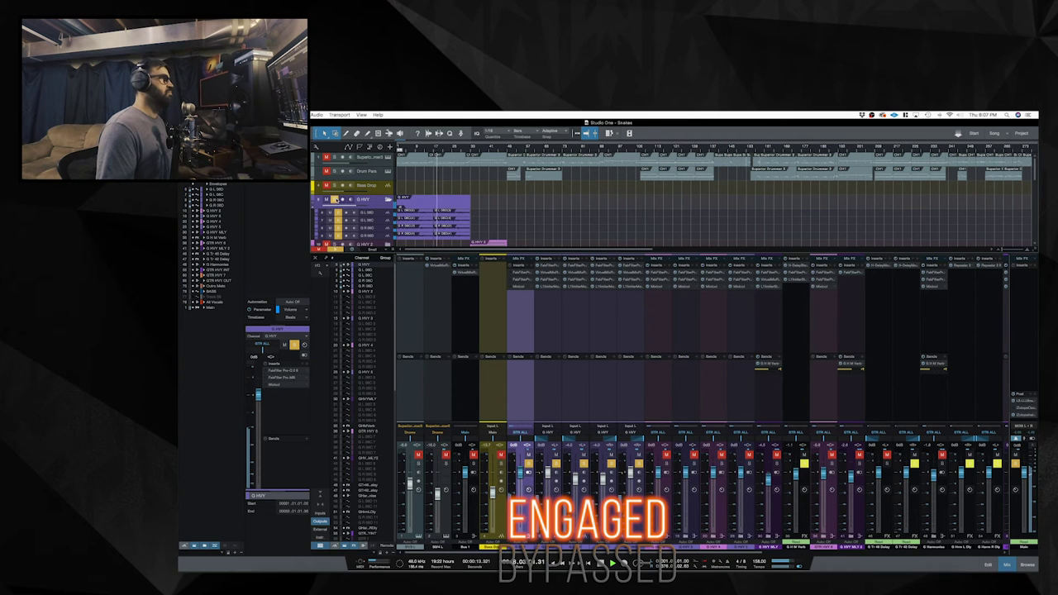
pyautogui.press('space')
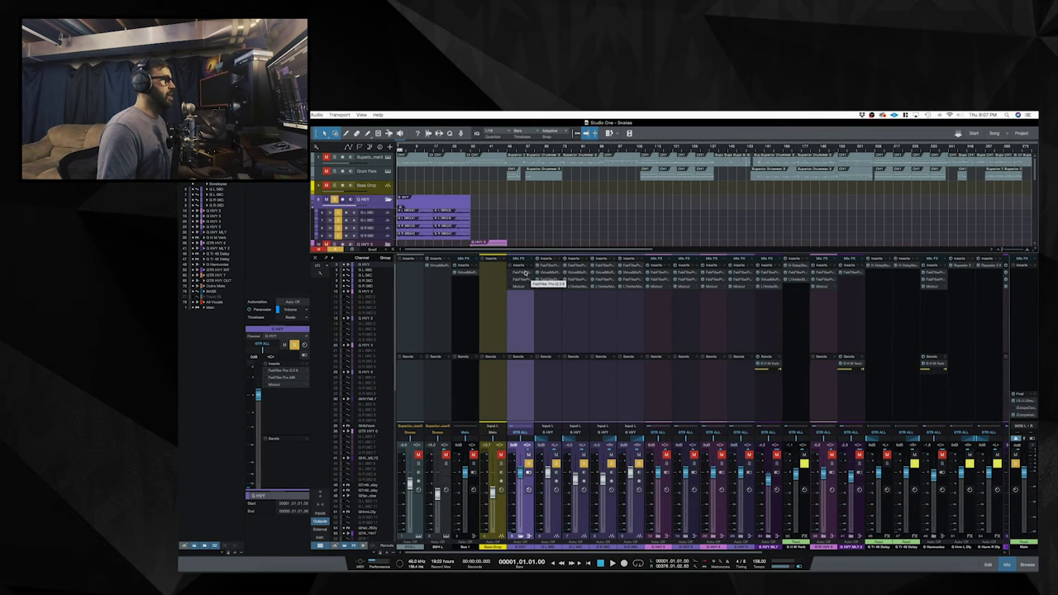
# - Open the G HVY bus's Pro-Q, engage it during playback and solo the low-cut band
pyautogui.click(524, 272)
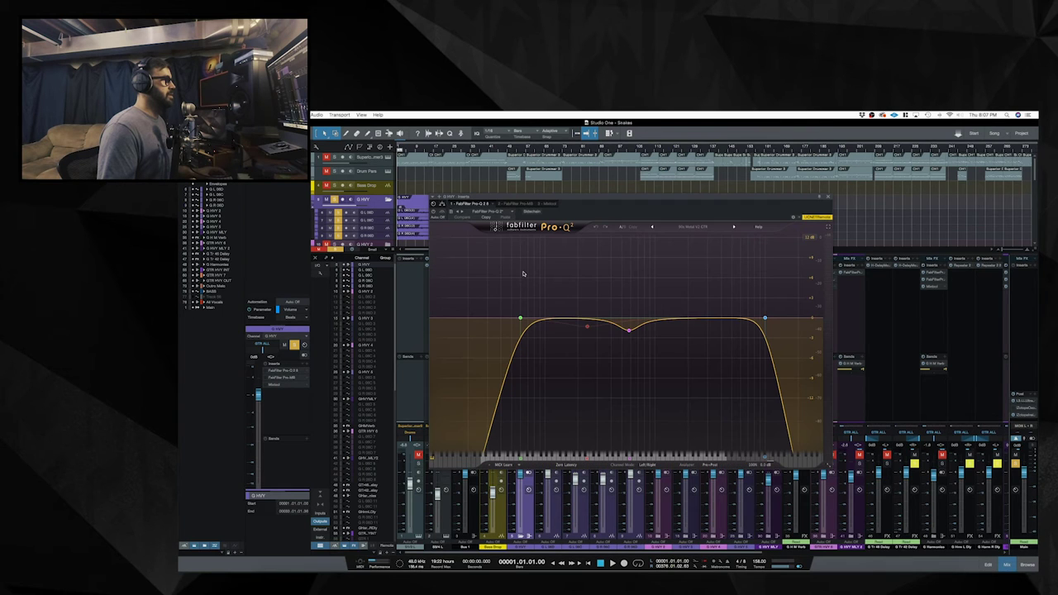
pyautogui.moveTo(627, 211); pyautogui.dragTo(708, 191)
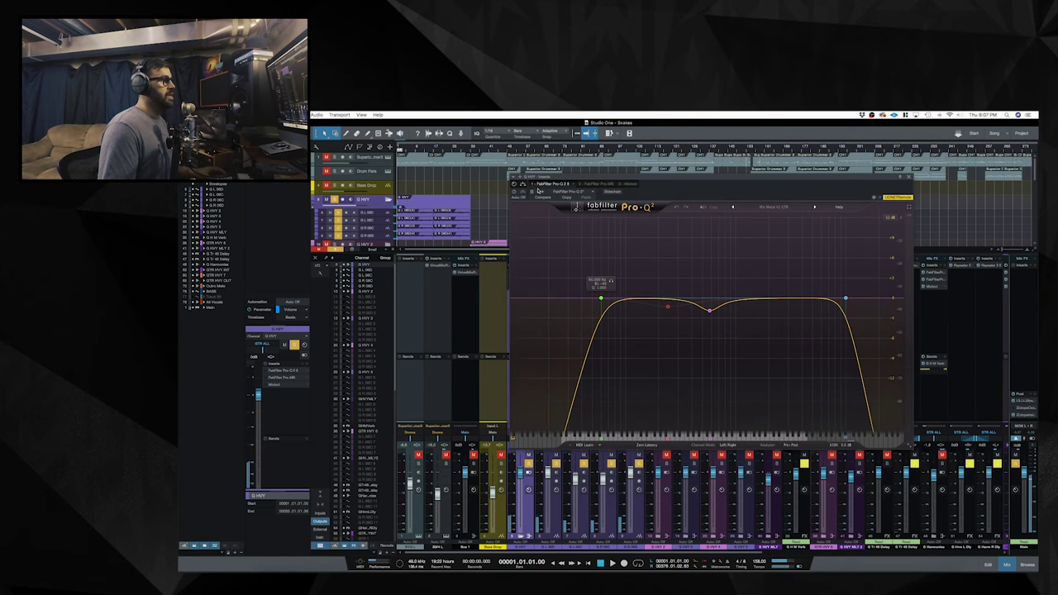
pyautogui.press('space')
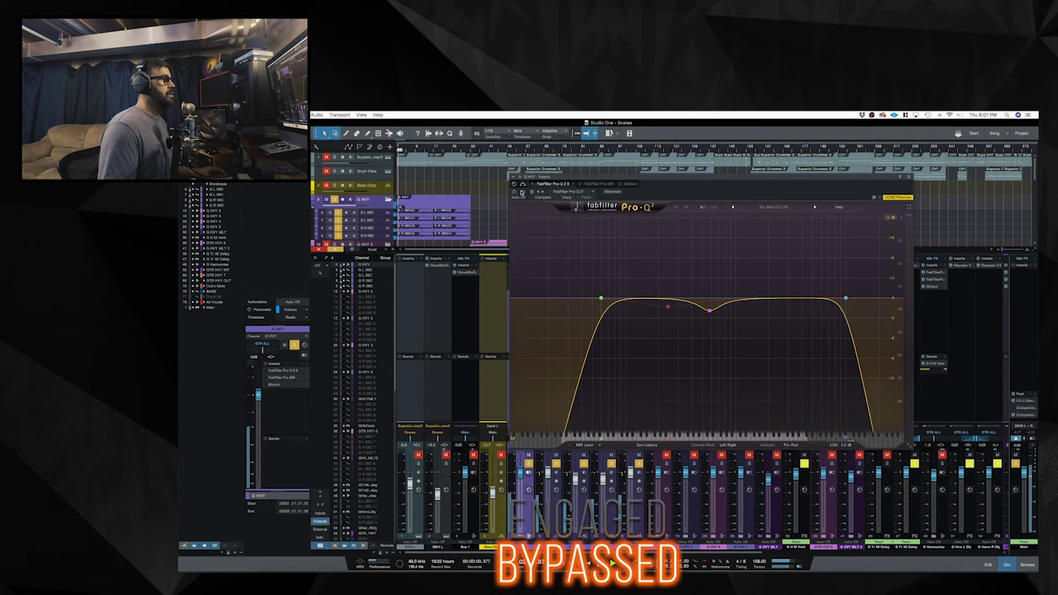
pyautogui.click(513, 192)
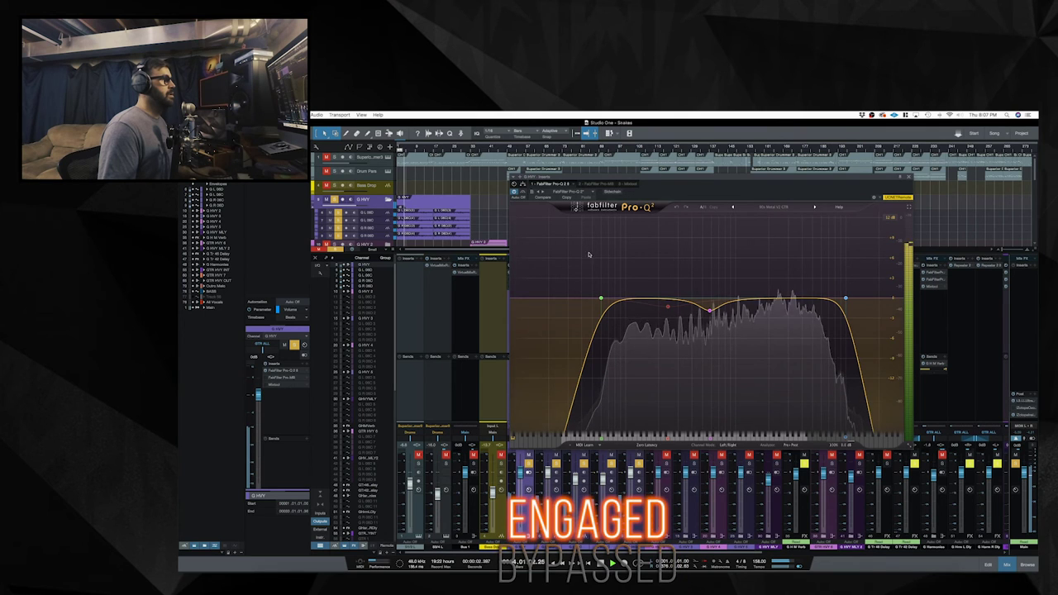
pyautogui.click(611, 282)
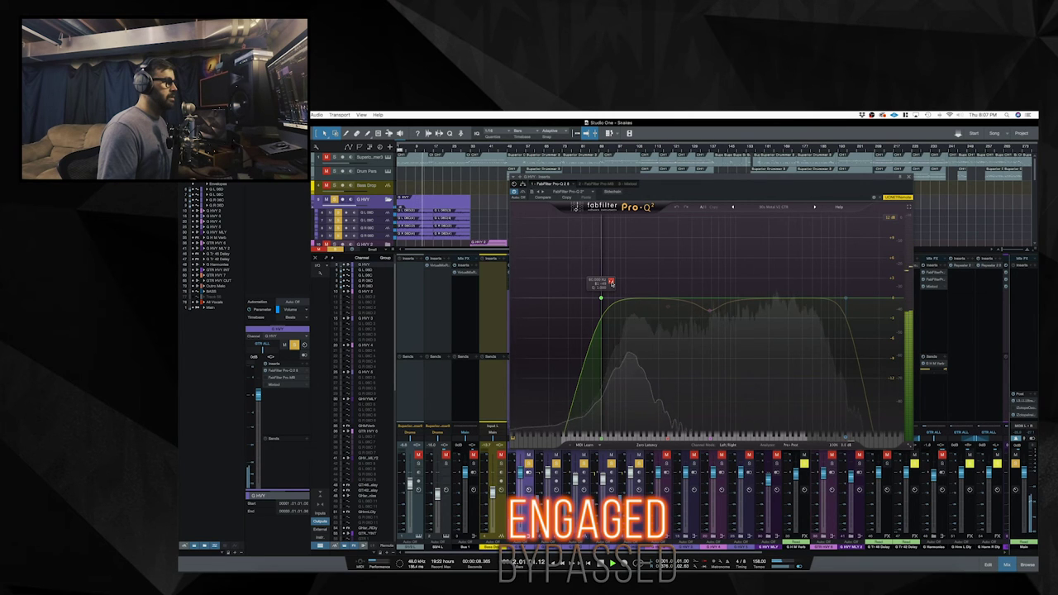
pyautogui.click(611, 282)
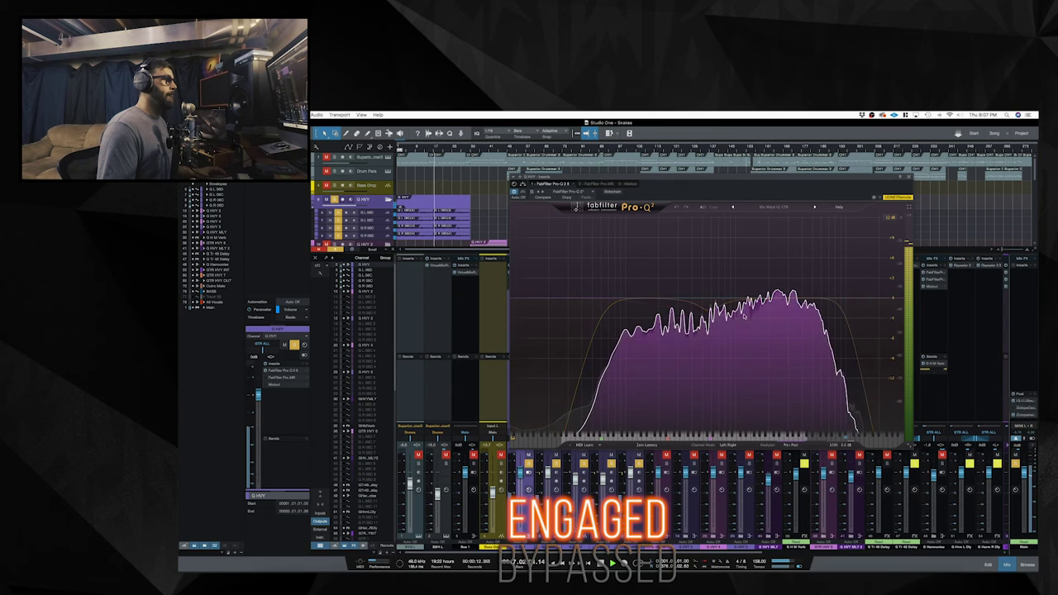
pyautogui.press('space')
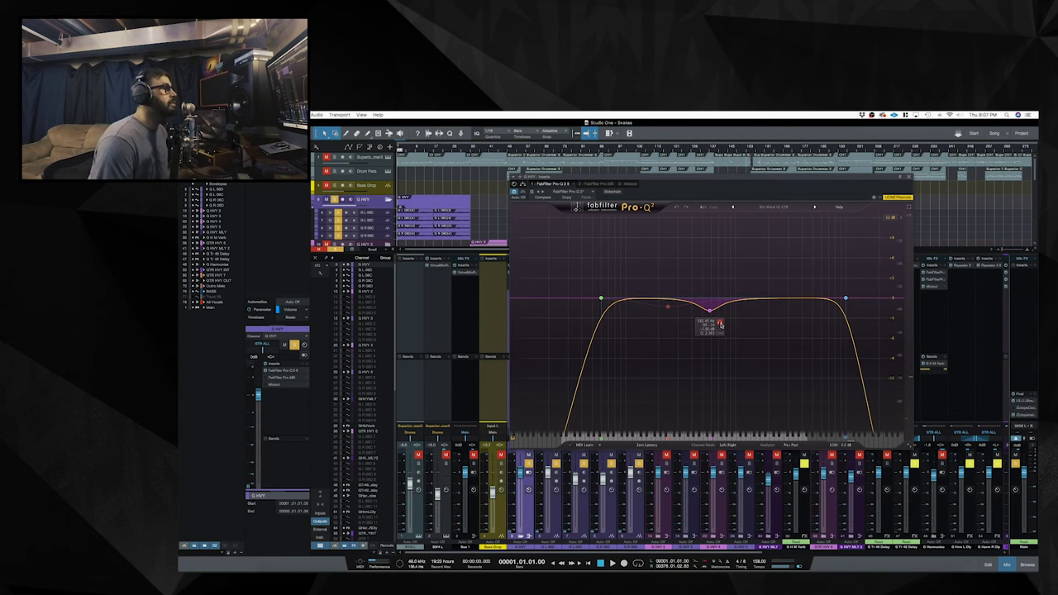
# - Solo the mid-dip band, then select and solo the high-cut band during playback
pyautogui.click(719, 323)
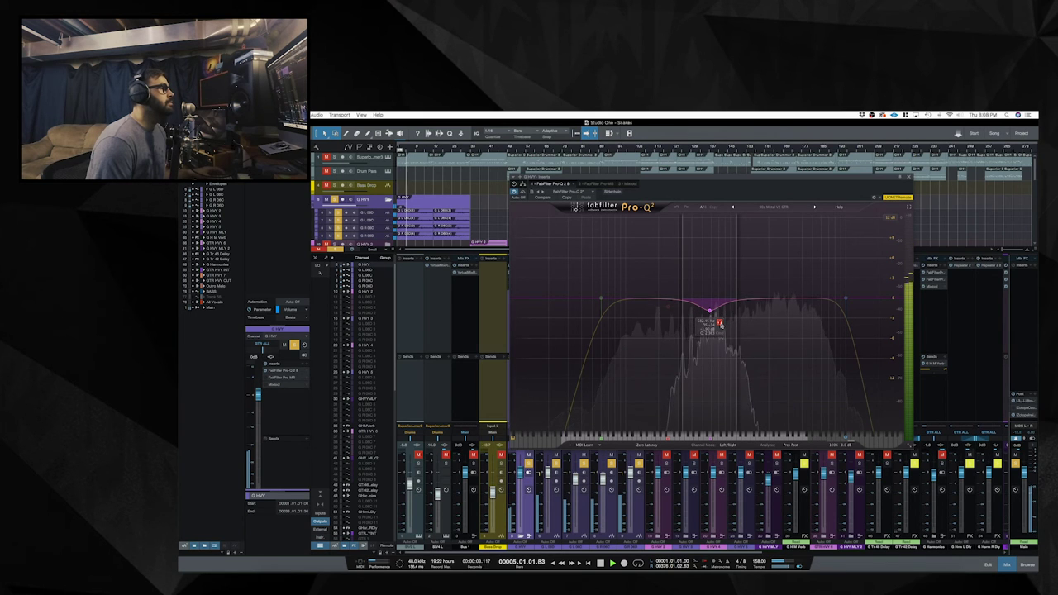
pyautogui.click(720, 323)
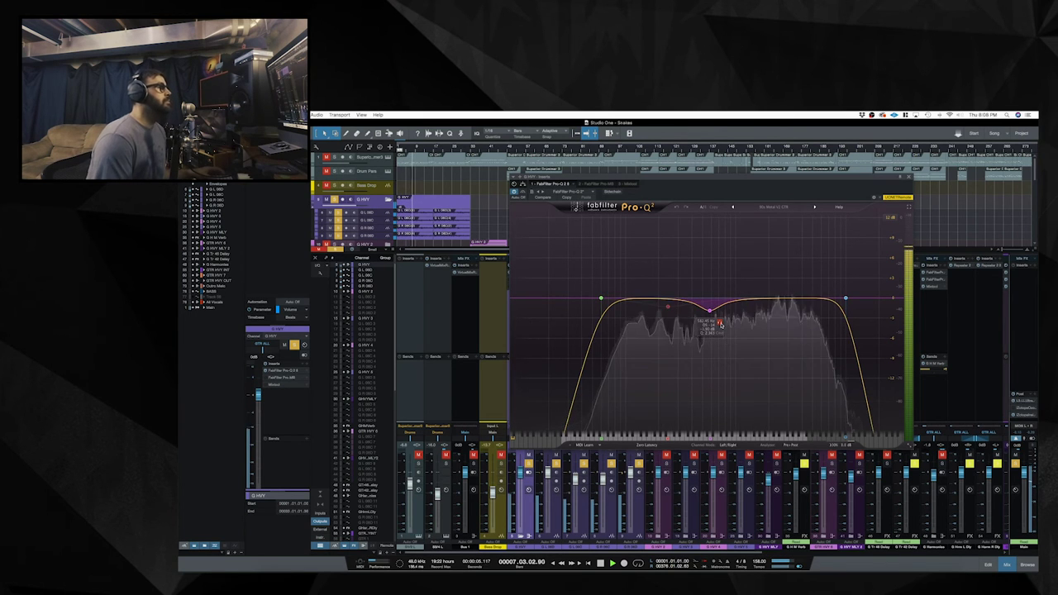
pyautogui.press('space')
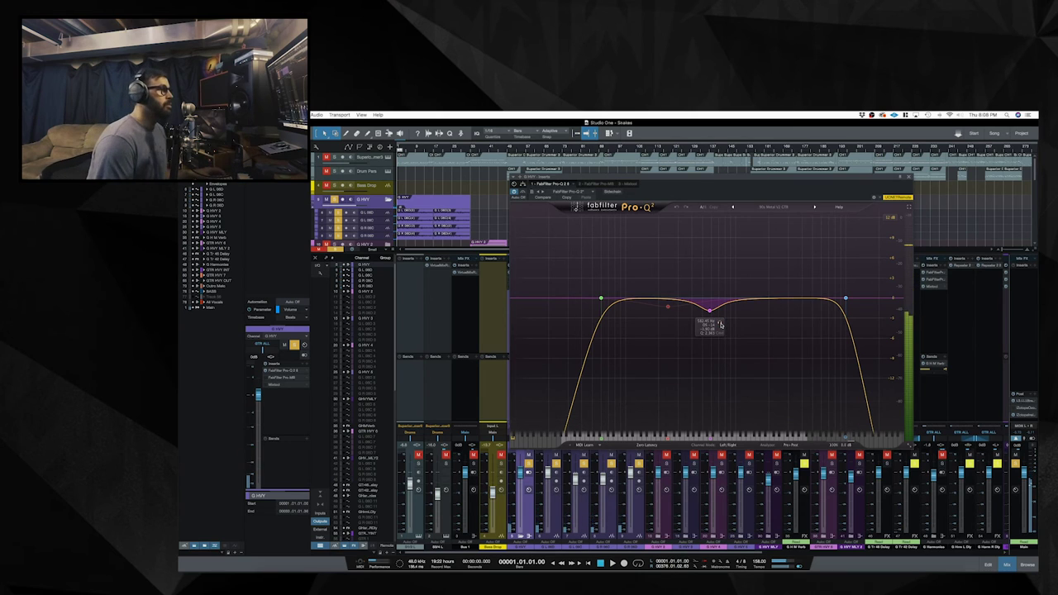
pyautogui.click(845, 299)
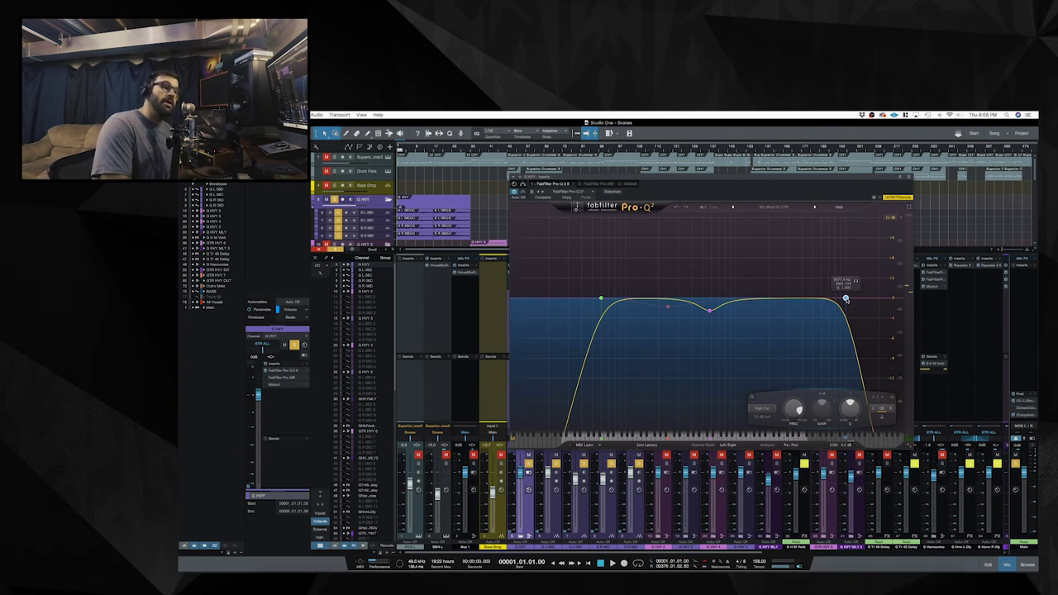
pyautogui.press('space')
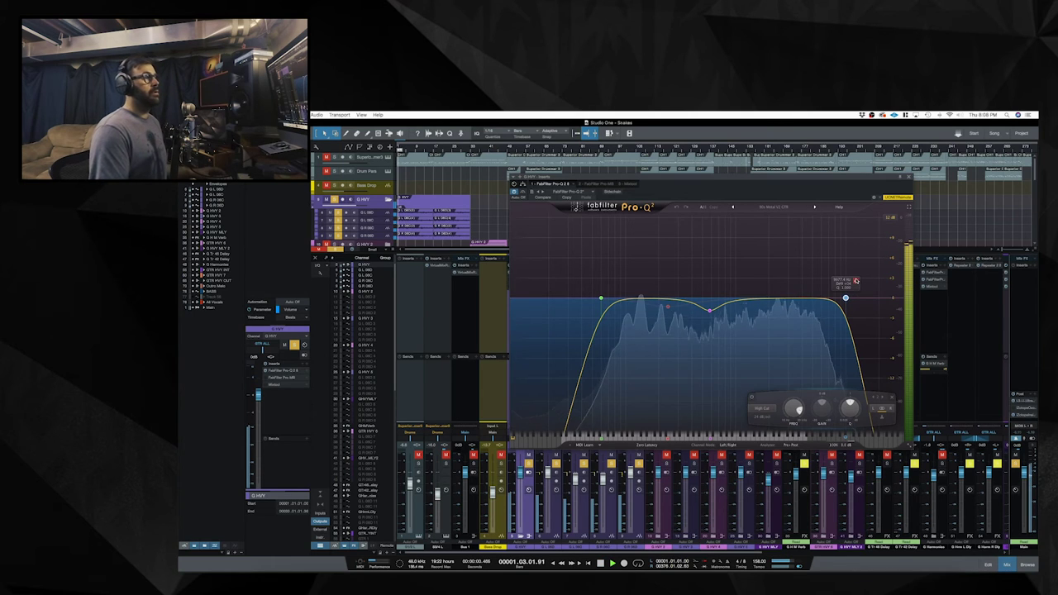
pyautogui.click(855, 281)
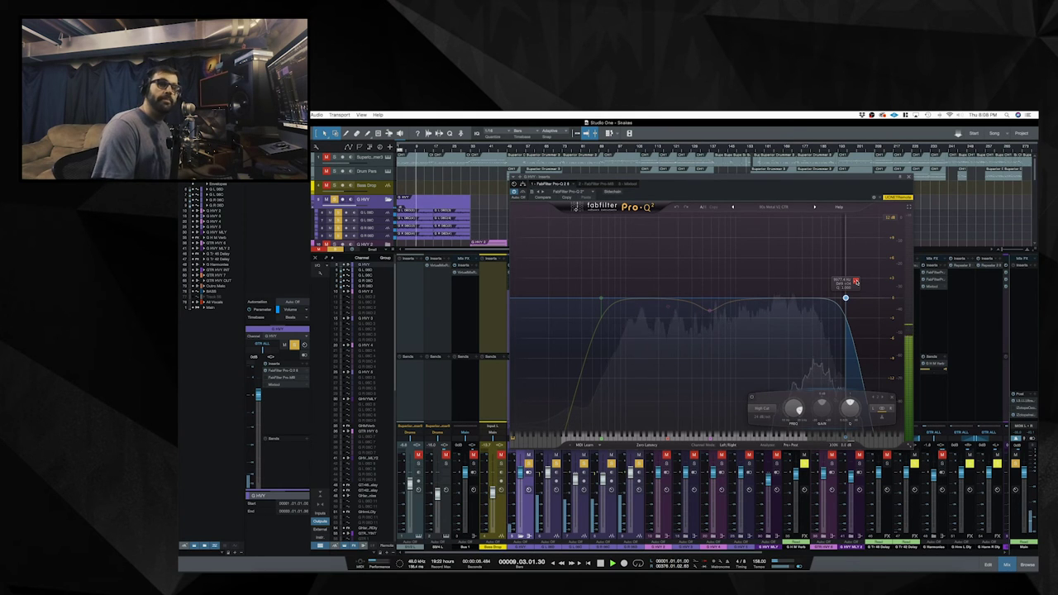
pyautogui.press('space')
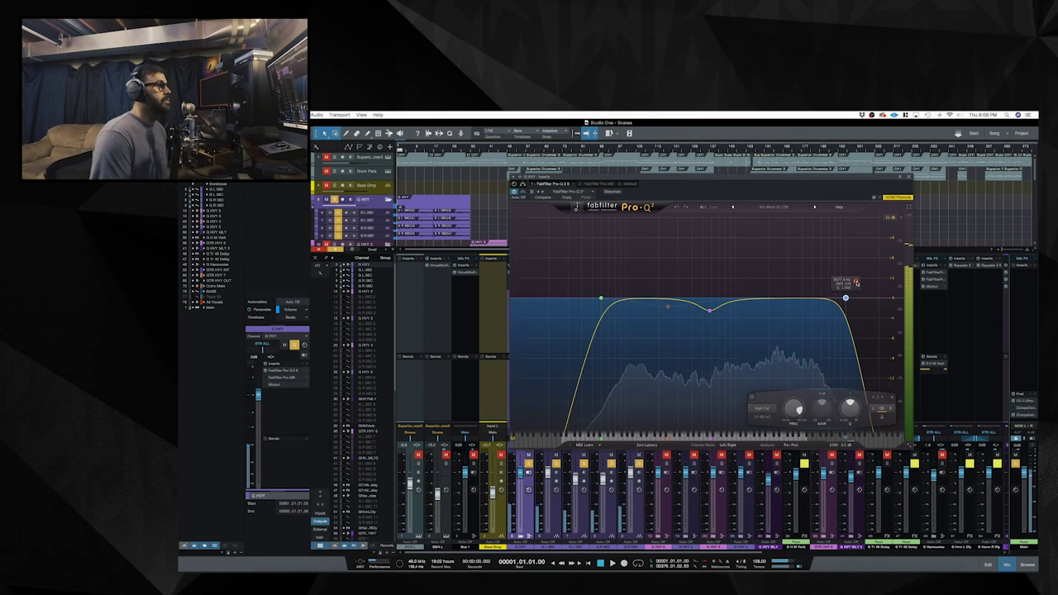
pyautogui.click(598, 183)
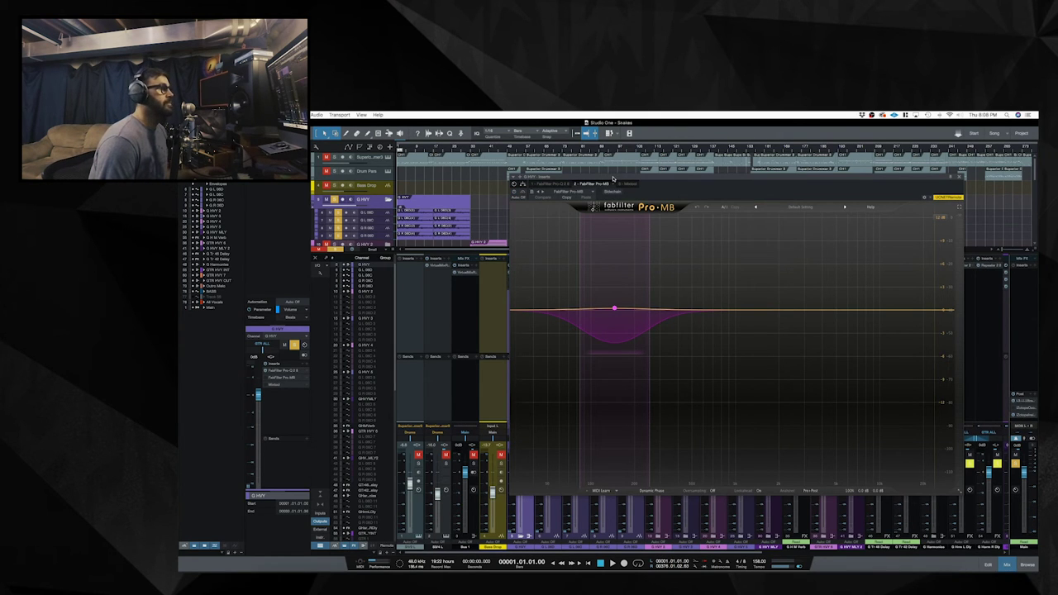
# - Compare the G HVY Pro-MB engaged and bypassed, leave it on, and close the plugin window
pyautogui.moveTo(612, 178); pyautogui.dragTo(602, 168)
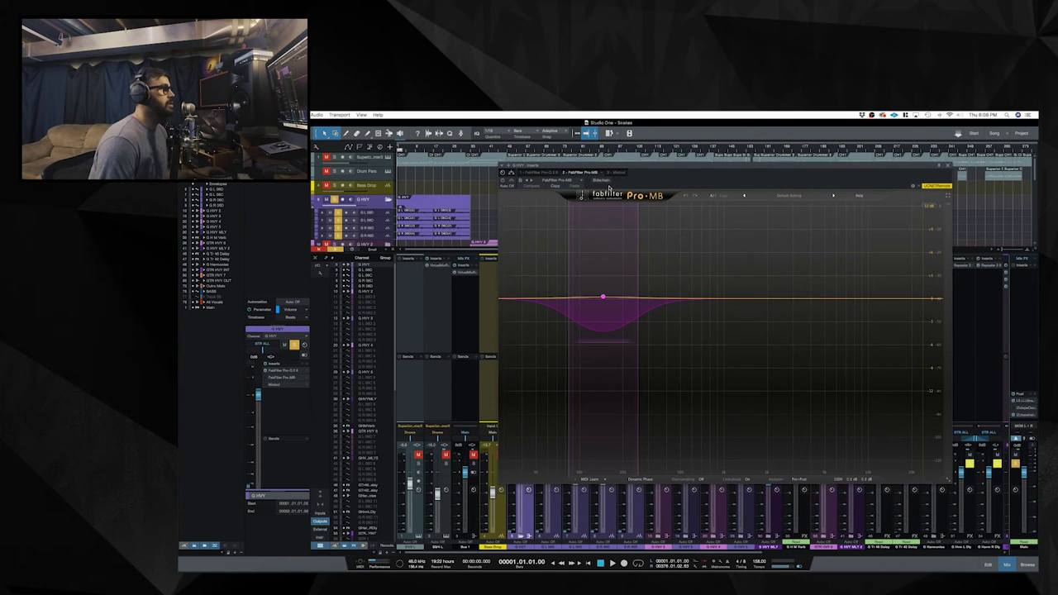
pyautogui.click(503, 181)
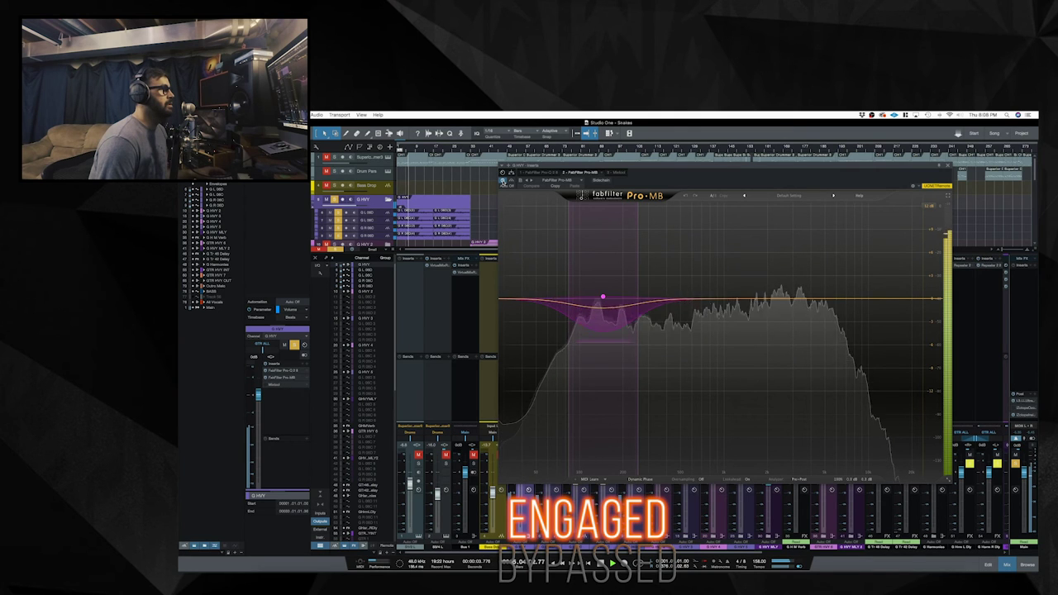
pyautogui.click(502, 181)
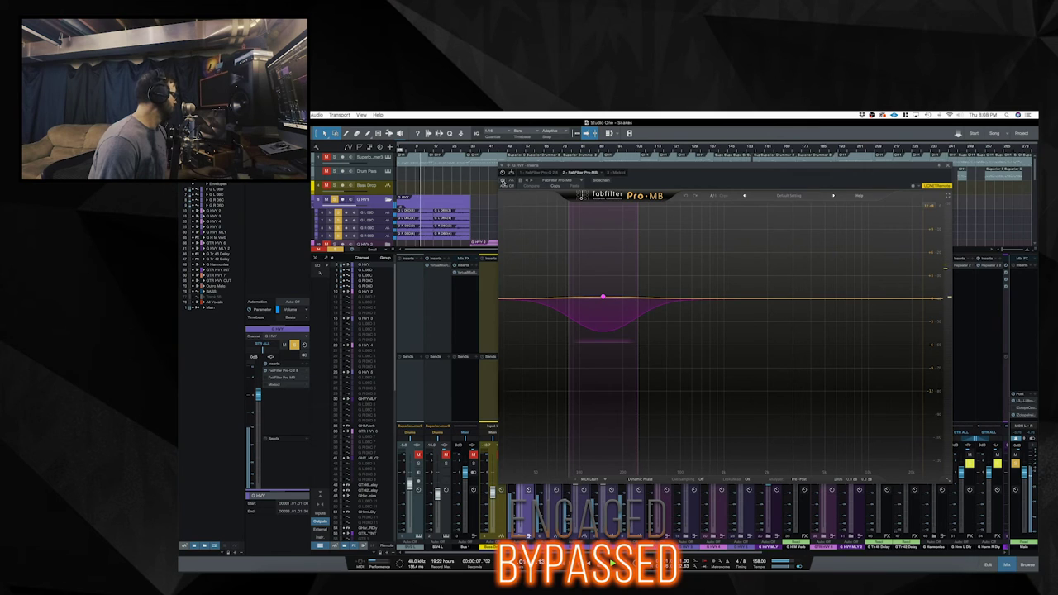
pyautogui.click(503, 181)
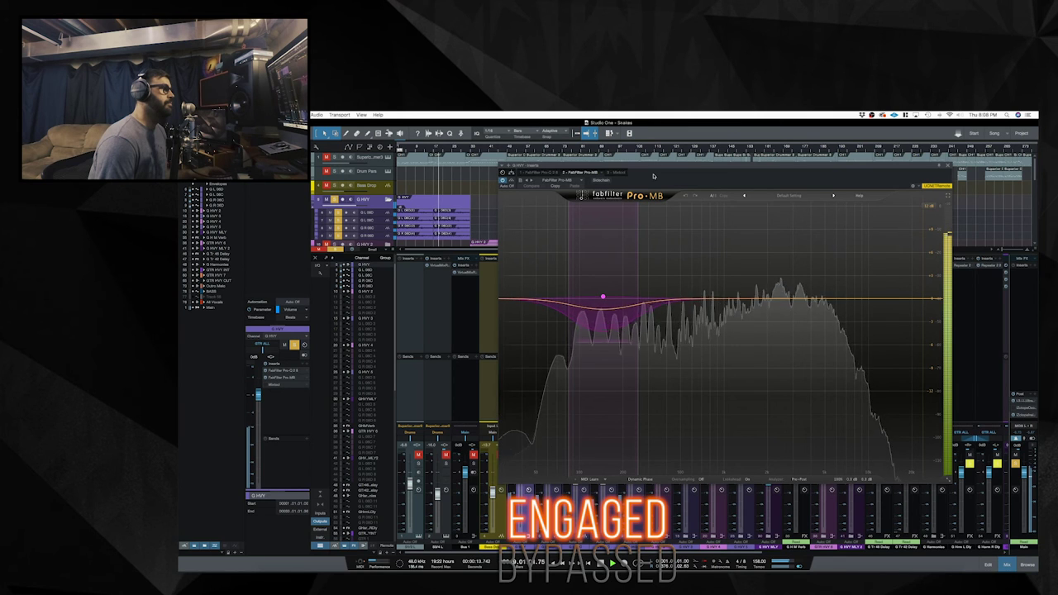
pyautogui.press('space')
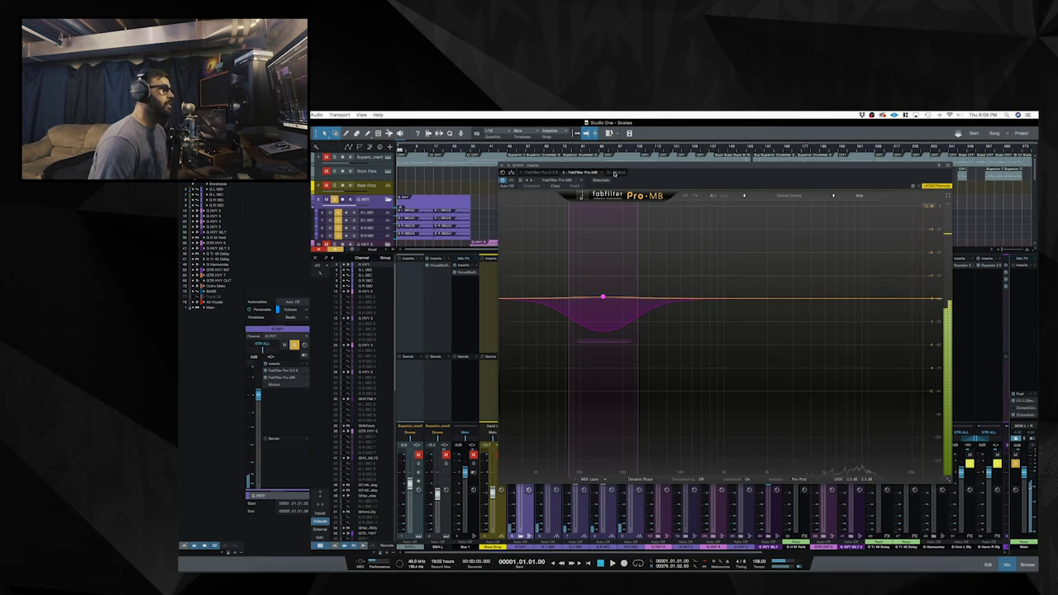
pyautogui.click(615, 174)
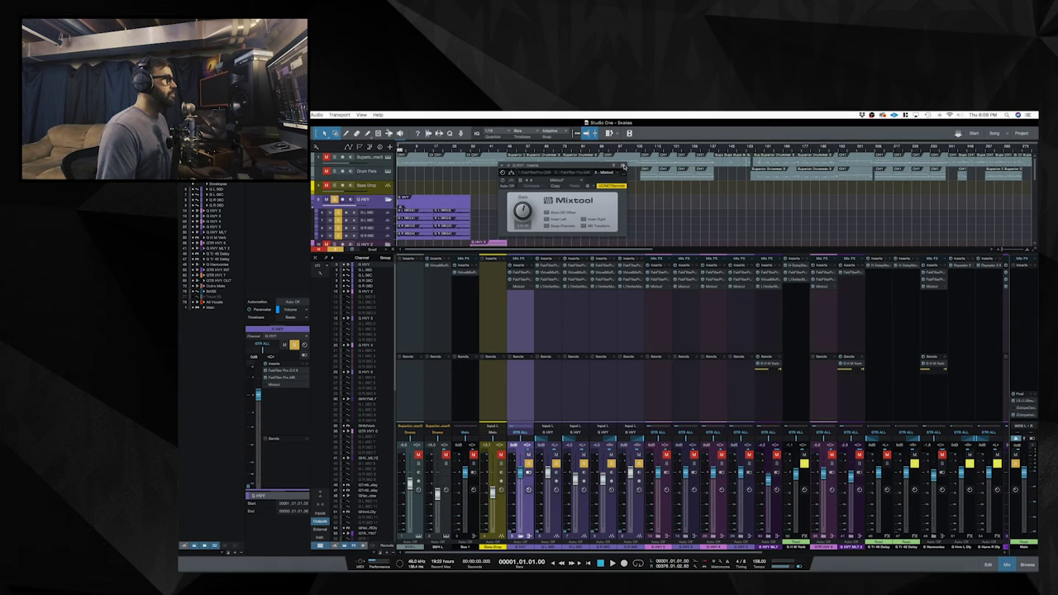
pyautogui.click(624, 166)
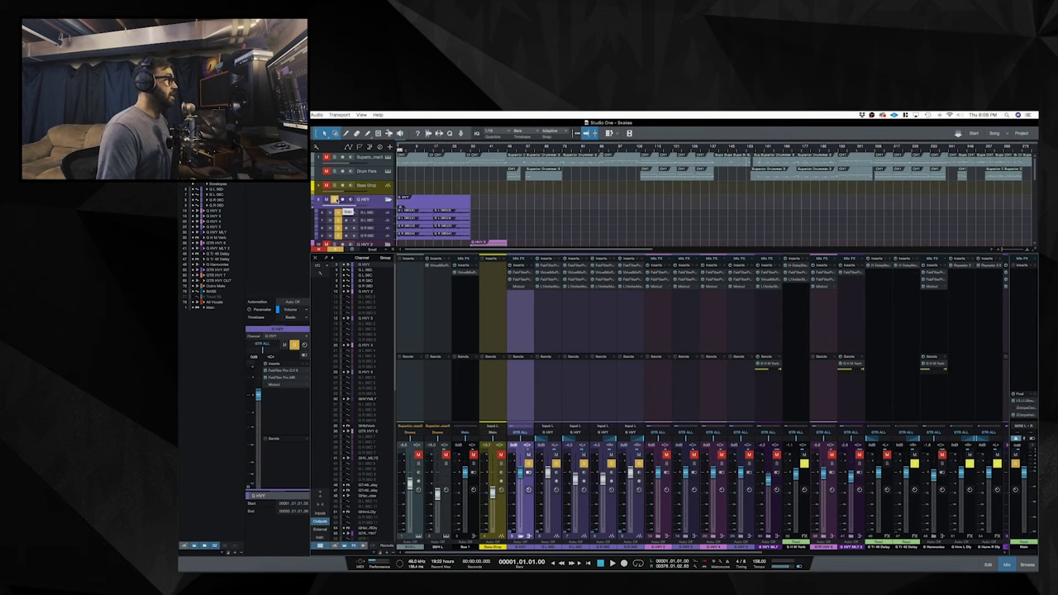
# - Unsolo the G HVY guitars, collapse the G HVY folder, and play briefly from bar 1
pyautogui.click(337, 200)
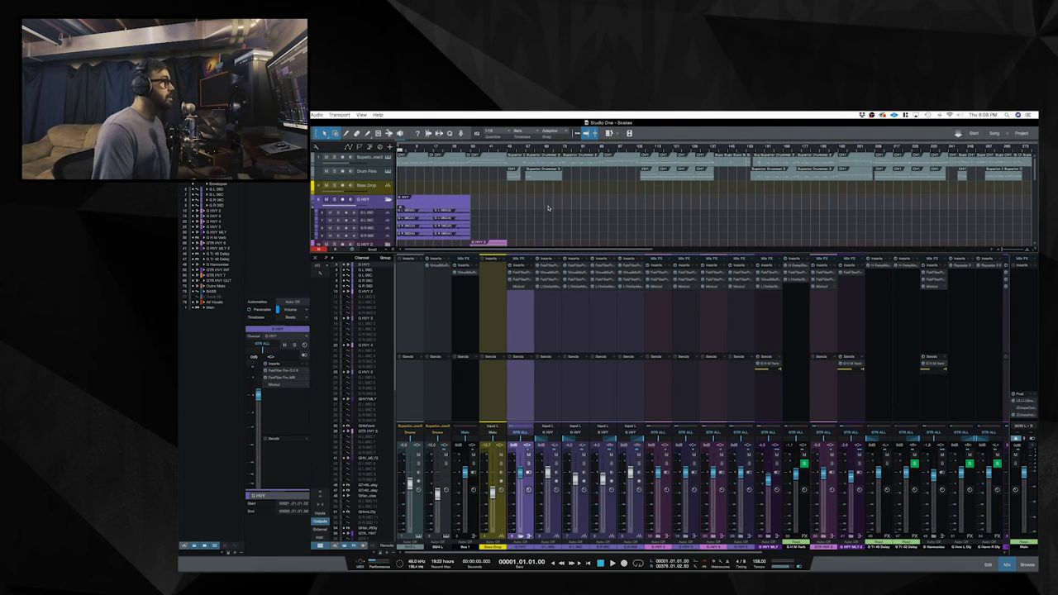
pyautogui.press('space')
pyautogui.scroll(-1, 550, 210)
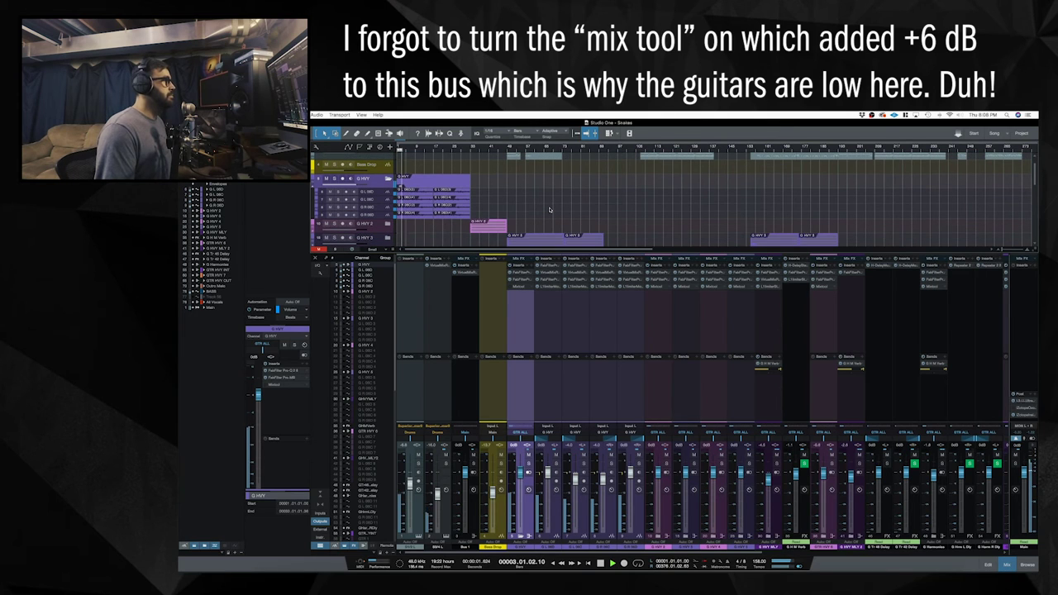
pyautogui.click(387, 179)
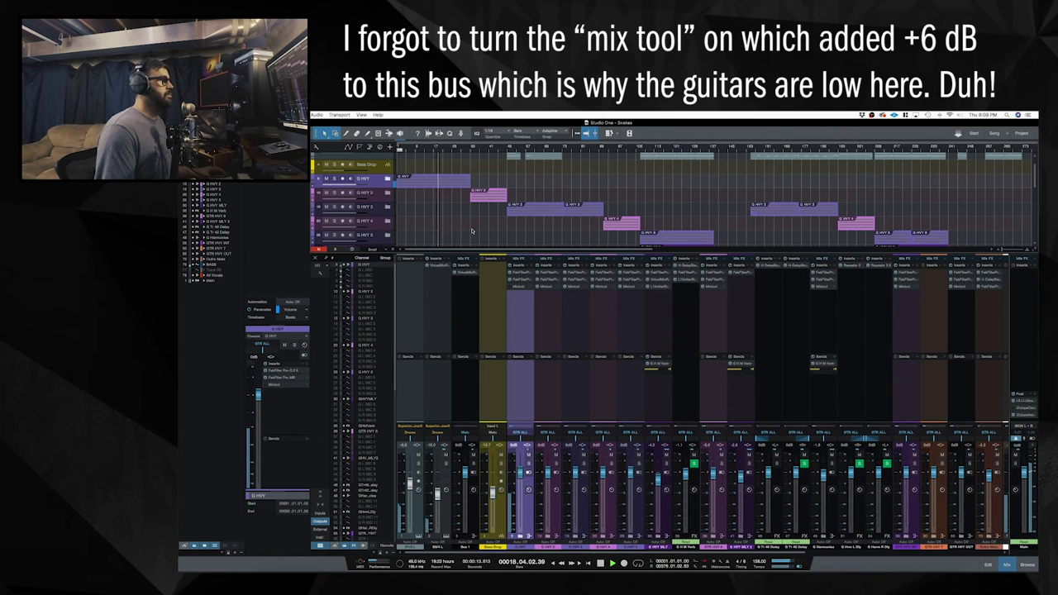
pyautogui.press('space')
pyautogui.scroll(-1, 476, 246)
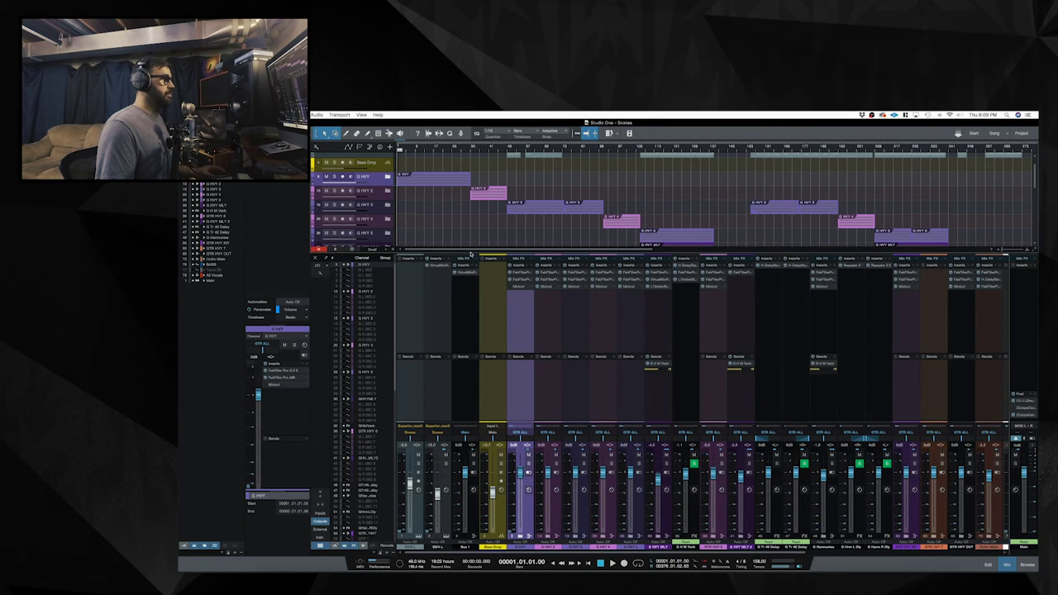
# - Enlarge the arrangement area and start playback from around bar 32
pyautogui.hscroll(1, 474, 252)
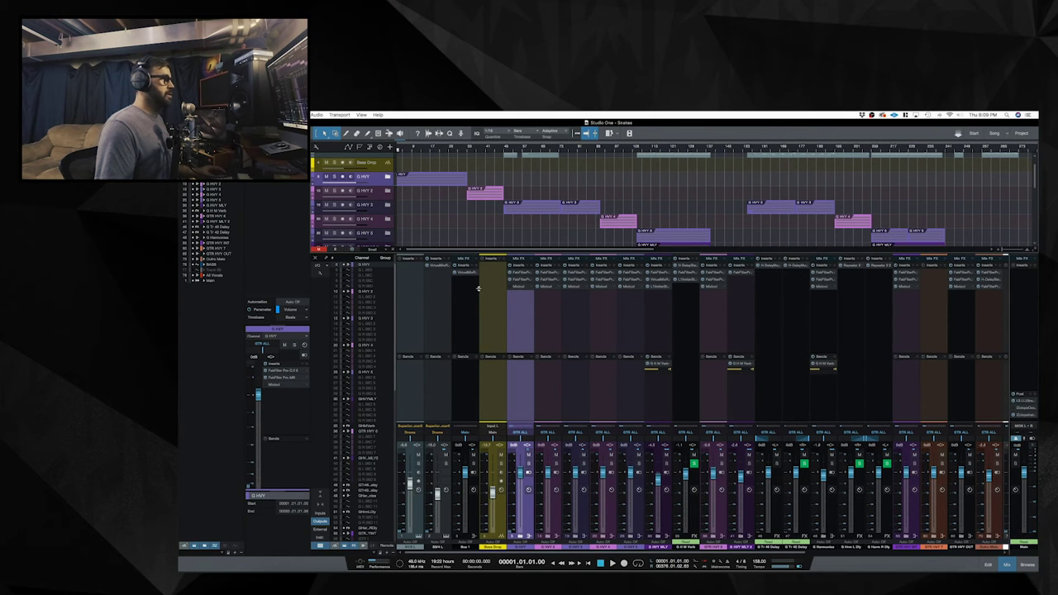
pyautogui.moveTo(478, 288); pyautogui.dragTo(485, 367)
pyautogui.click(465, 147)
pyautogui.press('space')
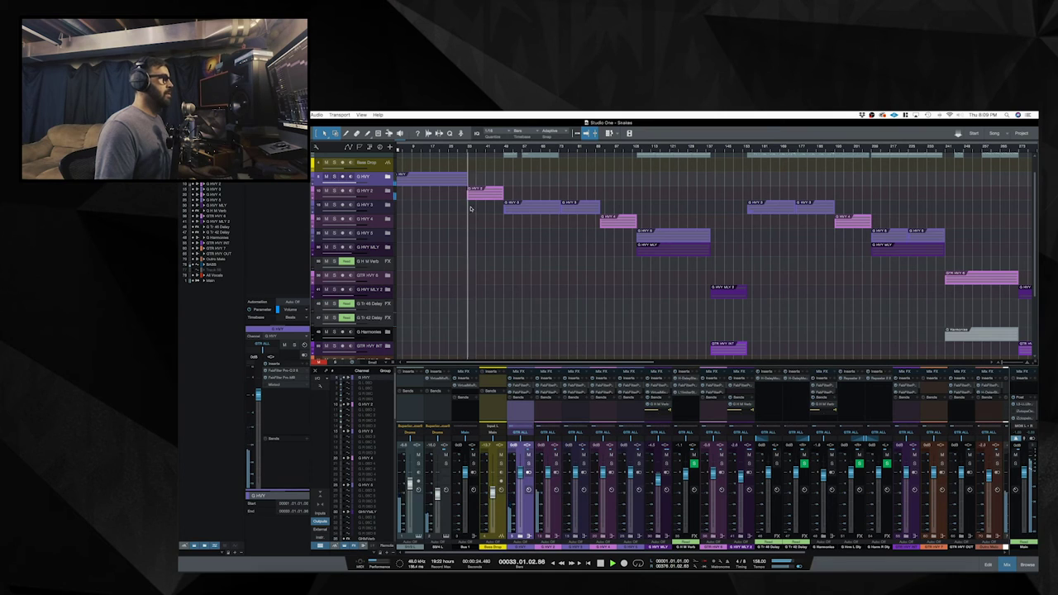
# - Audition G HVY 2 soloed, then G HVY 3 soloed, clearing each solo afterwards
pyautogui.click(334, 191)
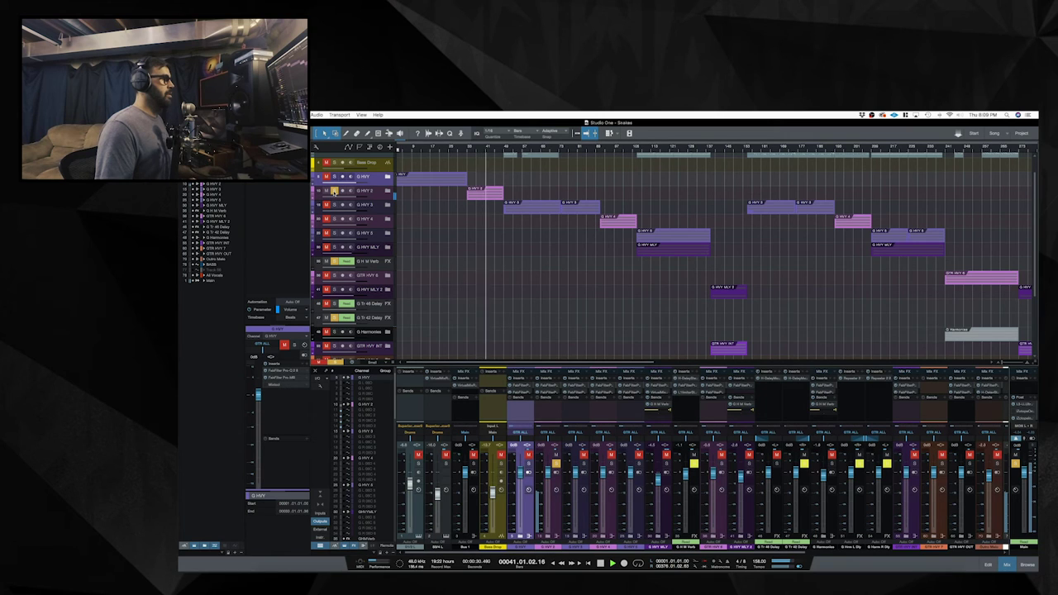
pyautogui.click(334, 191)
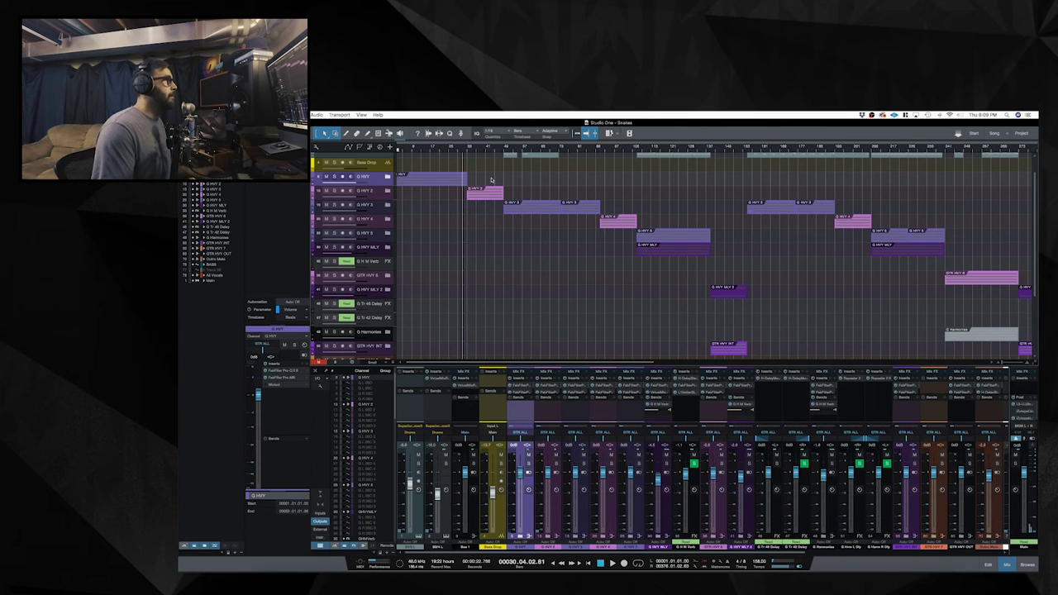
pyautogui.click(333, 204)
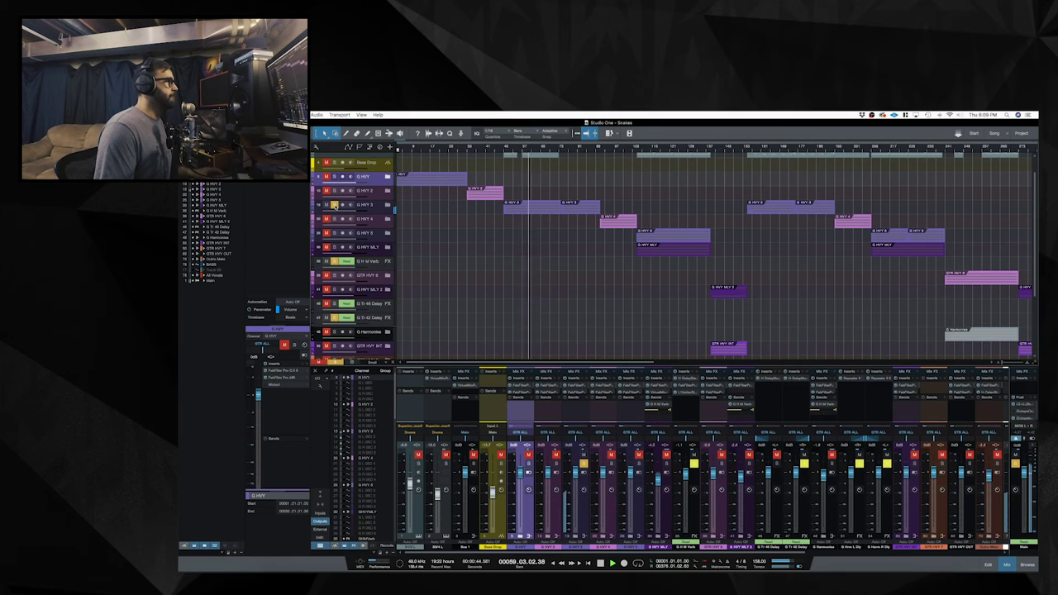
pyautogui.click(333, 205)
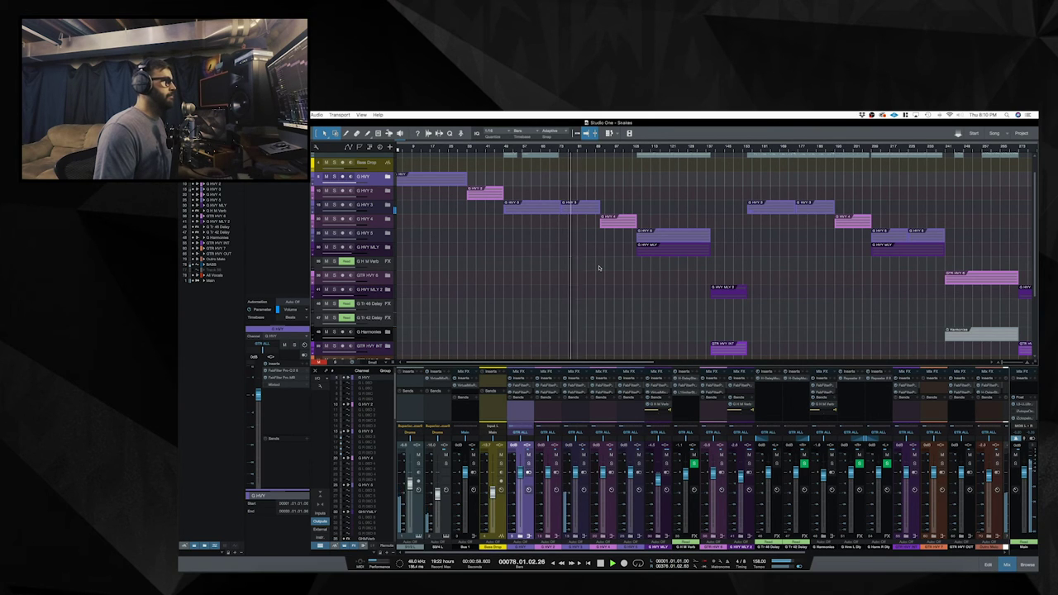
# - Move the playhead to bar 107 and resume playback there
pyautogui.press('b')
pyautogui.hscroll(2, 599, 267)
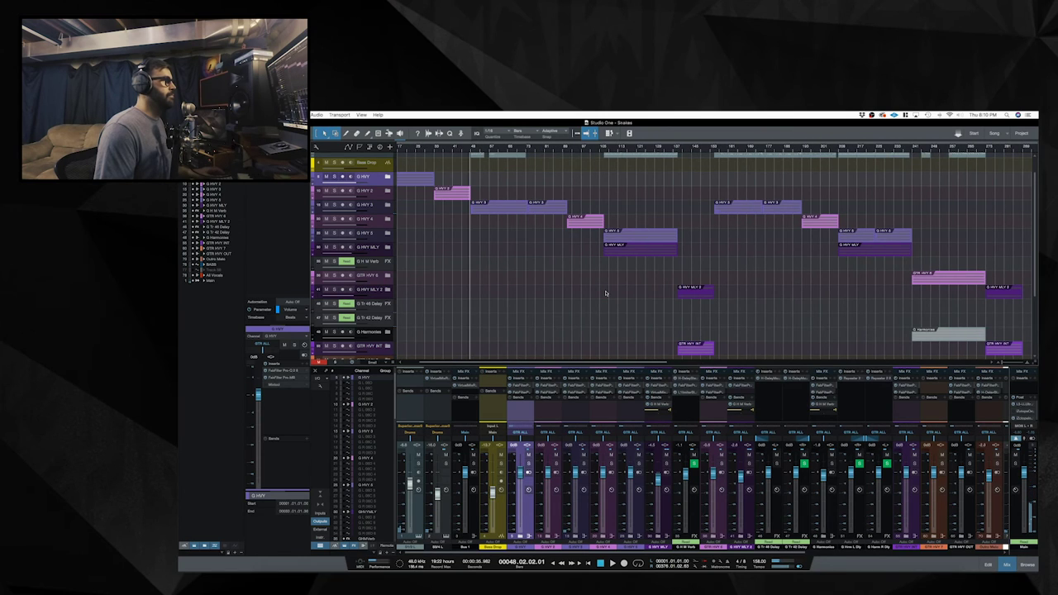
pyautogui.click(604, 148)
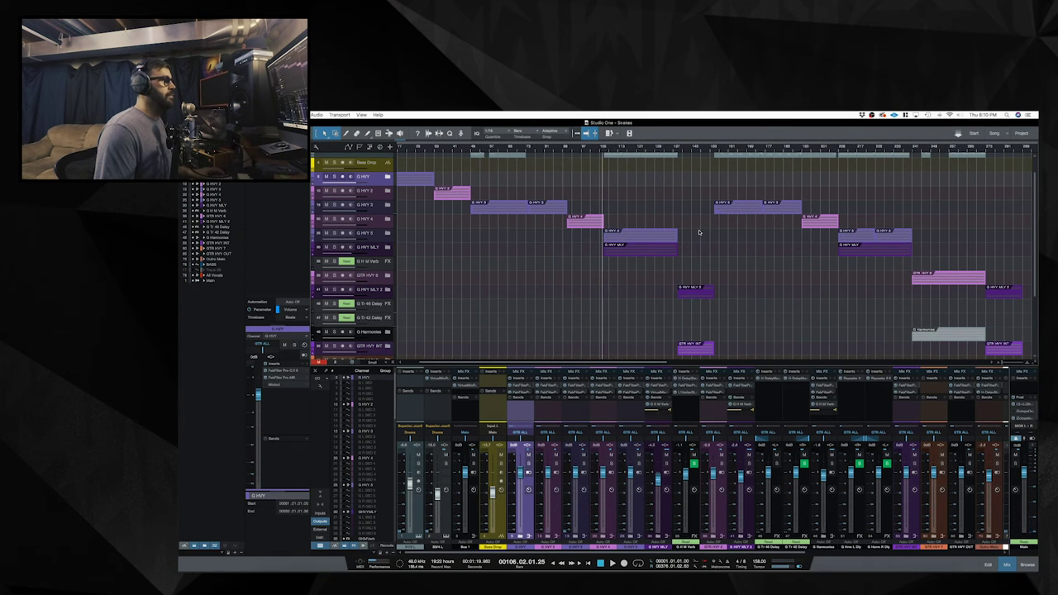
pyautogui.hscroll(2, 698, 232)
pyautogui.hscroll(-1, 699, 232)
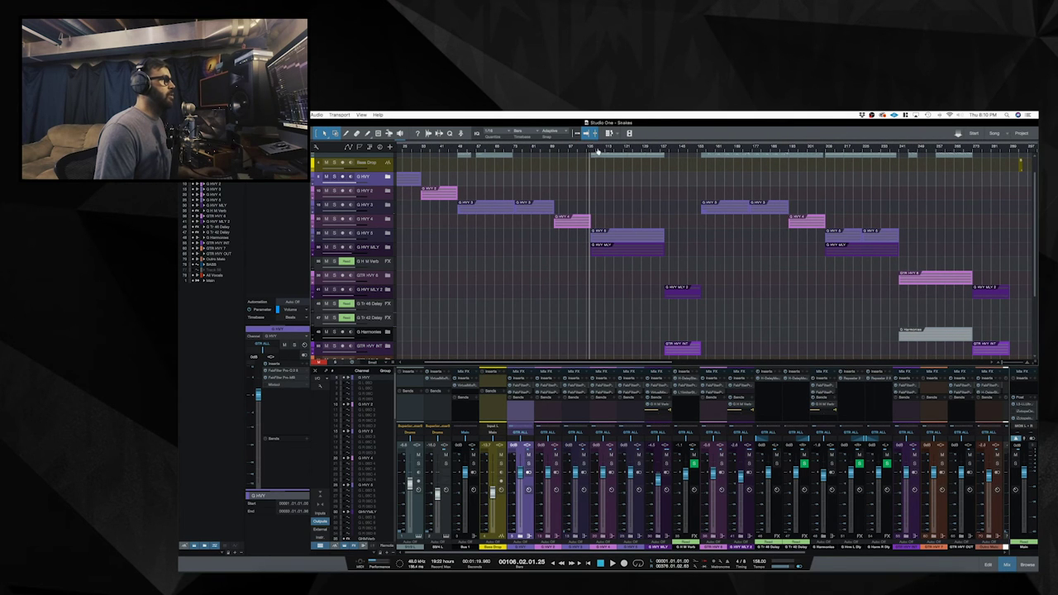
pyautogui.scroll(3, 597, 152)
pyautogui.press('space')
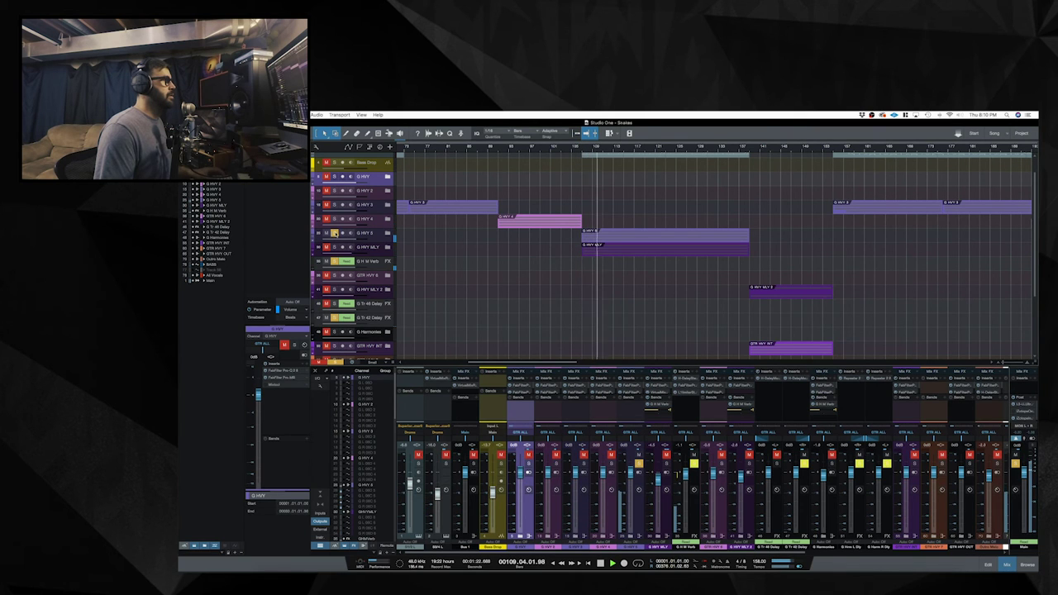
pyautogui.click(630, 388)
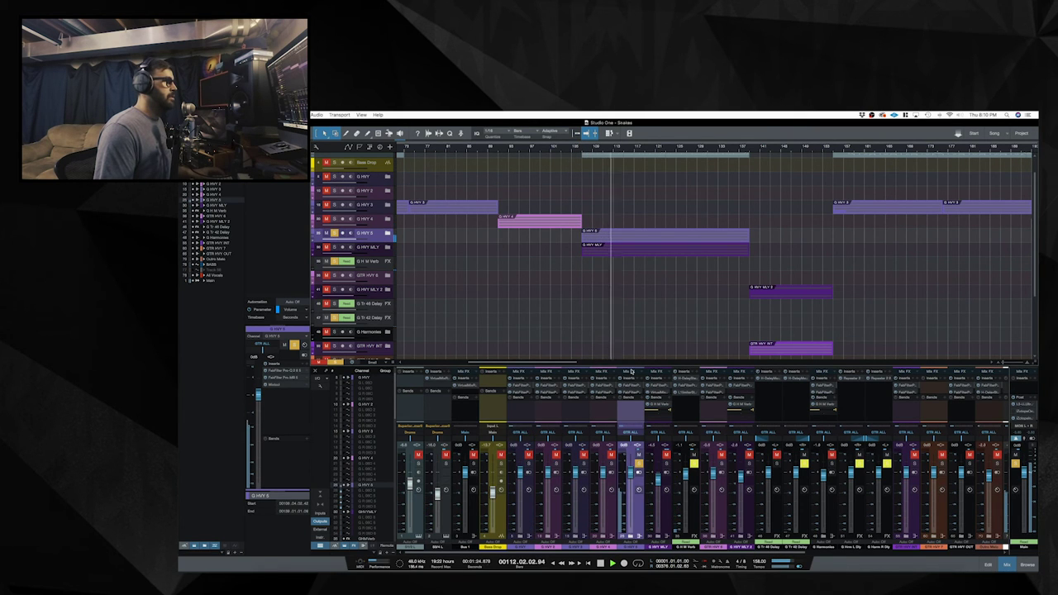
# - Enlarge the mixer and A/B G HVY 5's Pro-MB bypassed versus engaged, leaving it on
pyautogui.moveTo(630, 366); pyautogui.dragTo(636, 289)
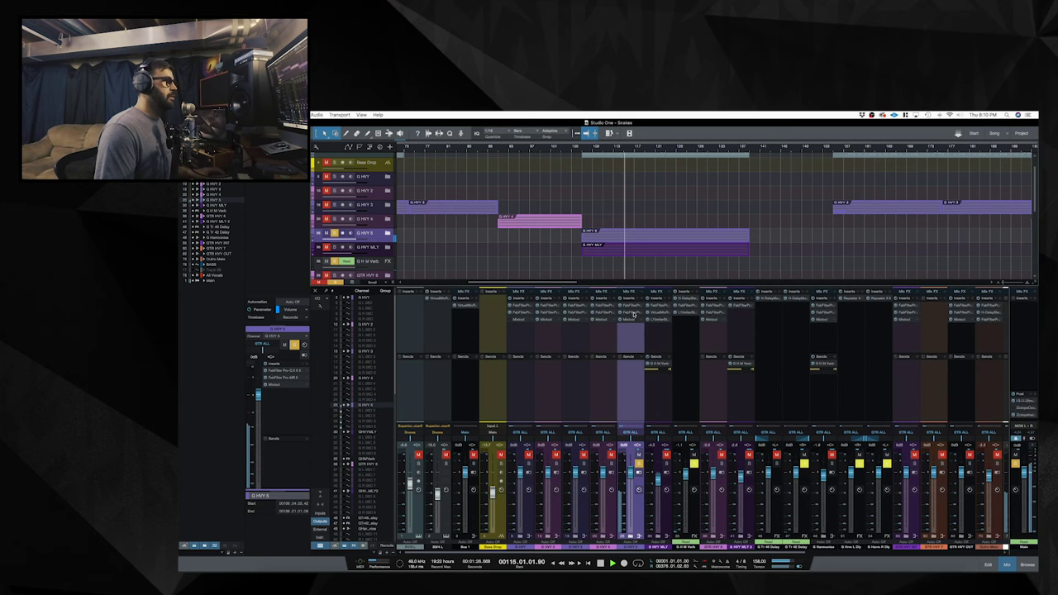
pyautogui.click(632, 314)
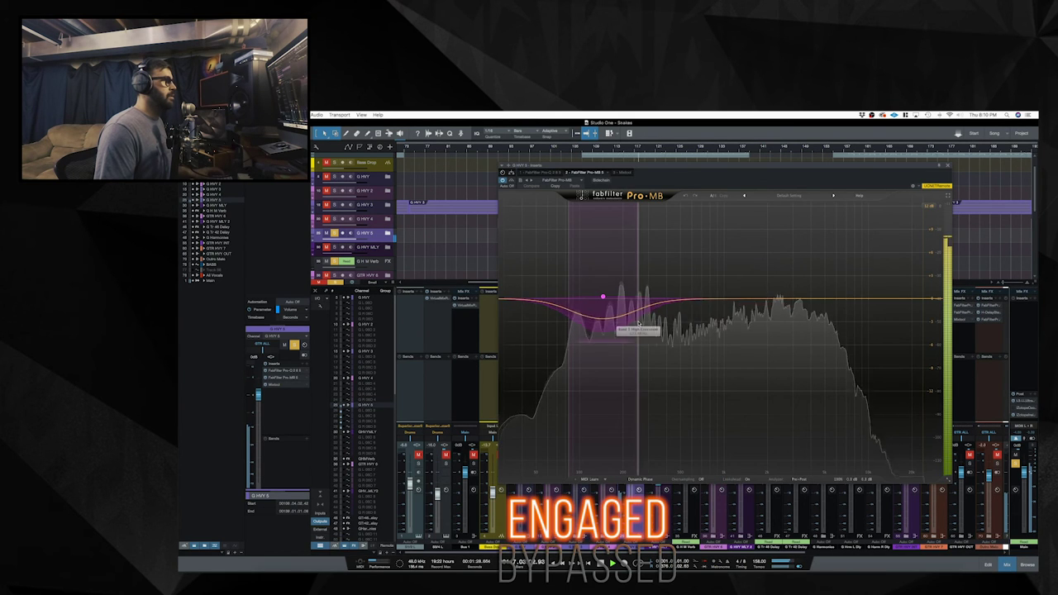
pyautogui.click(511, 179)
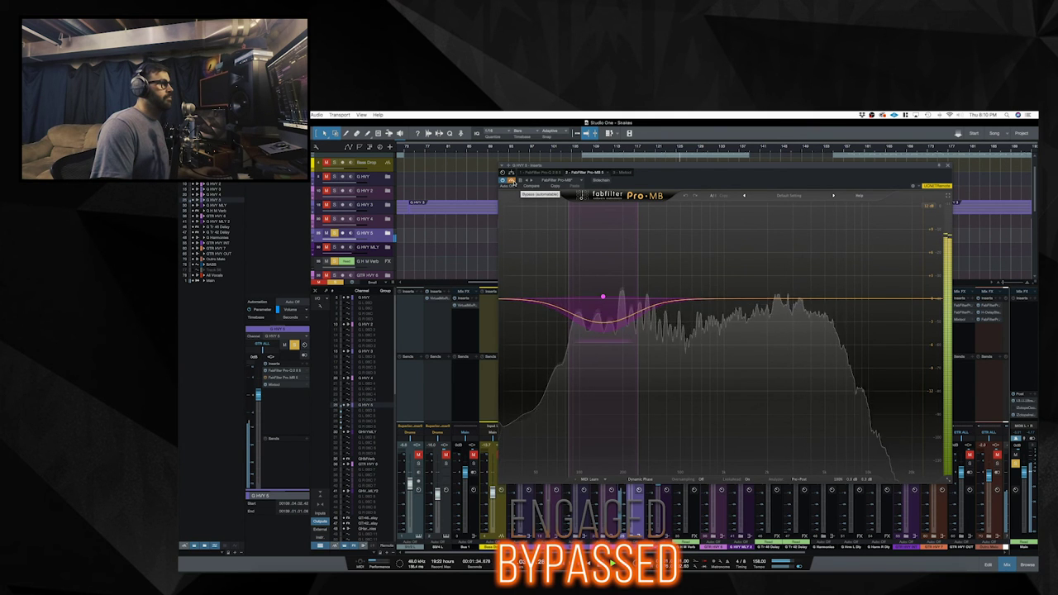
pyautogui.click(511, 179)
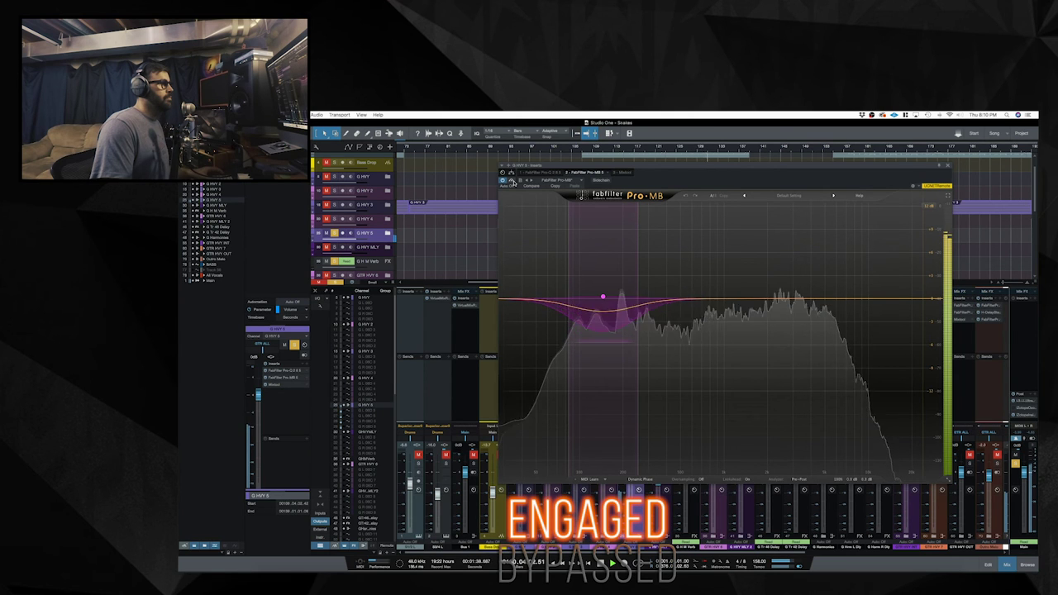
pyautogui.press('space')
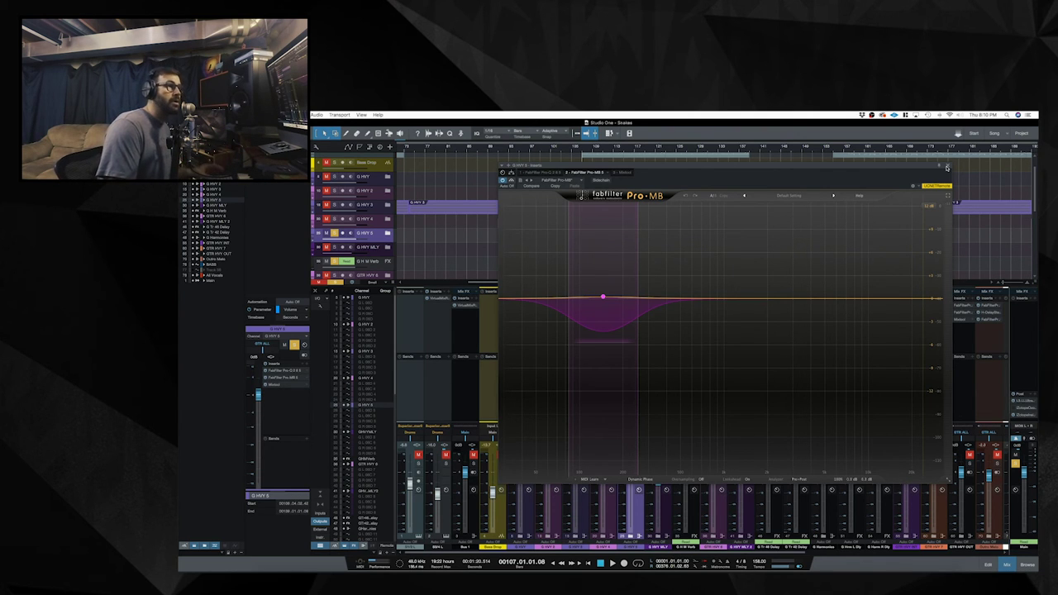
# - Close the Pro-MB and rework solos: unsolo G H M Verb, solo G HVY 5 and G HVY MLY 2
pyautogui.click(947, 168)
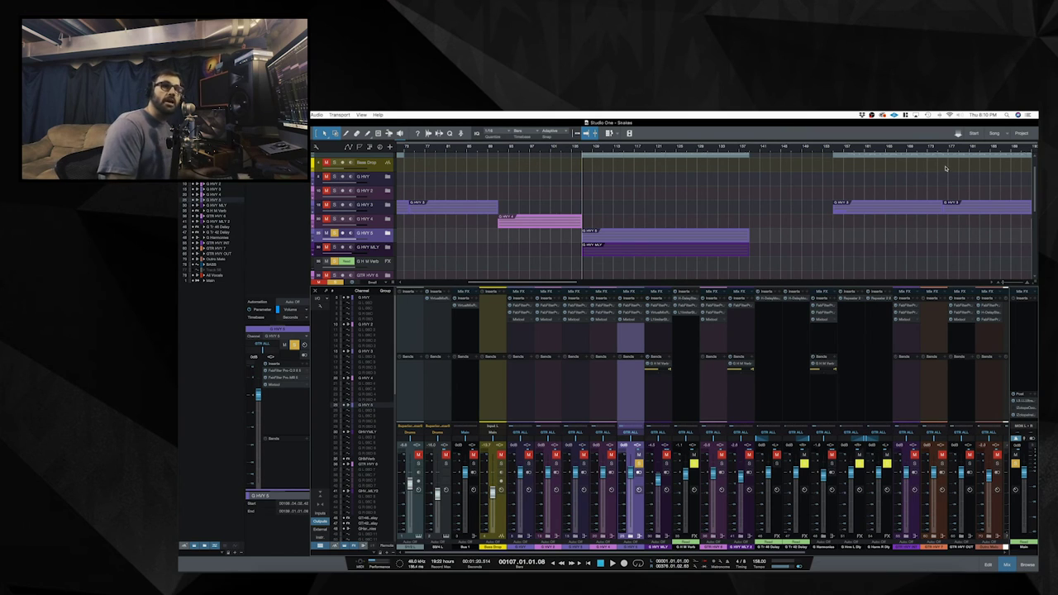
pyautogui.scroll(-5, 339, 233)
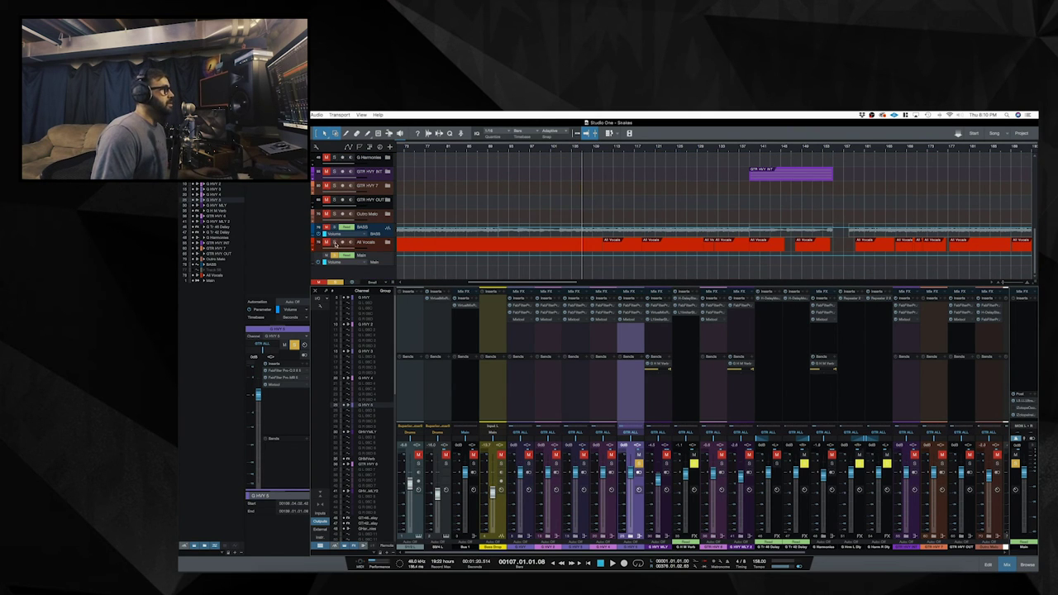
pyautogui.scroll(5, 500, 223)
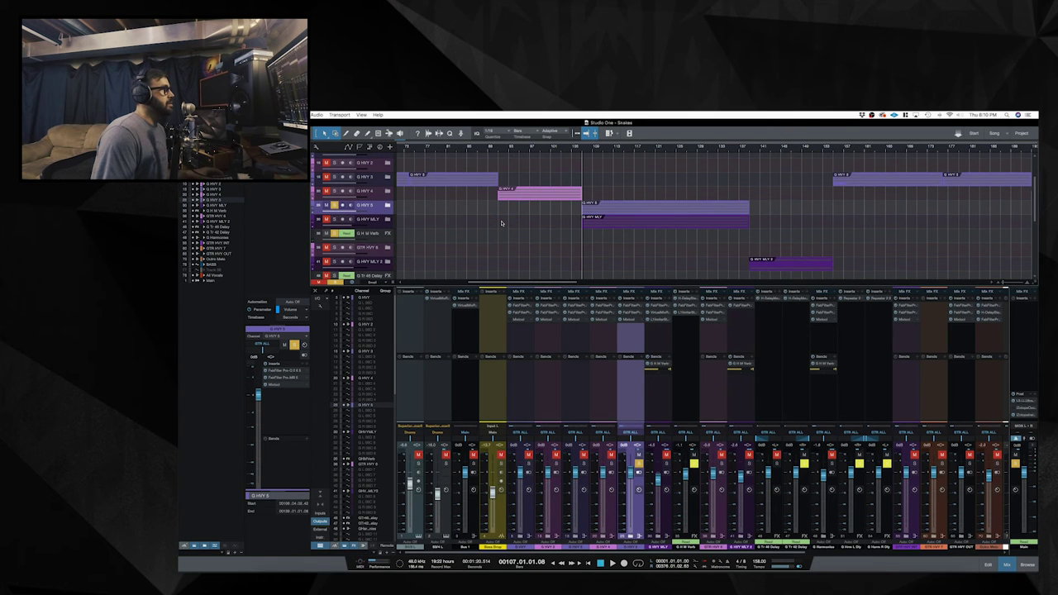
pyautogui.scroll(-1, 500, 223)
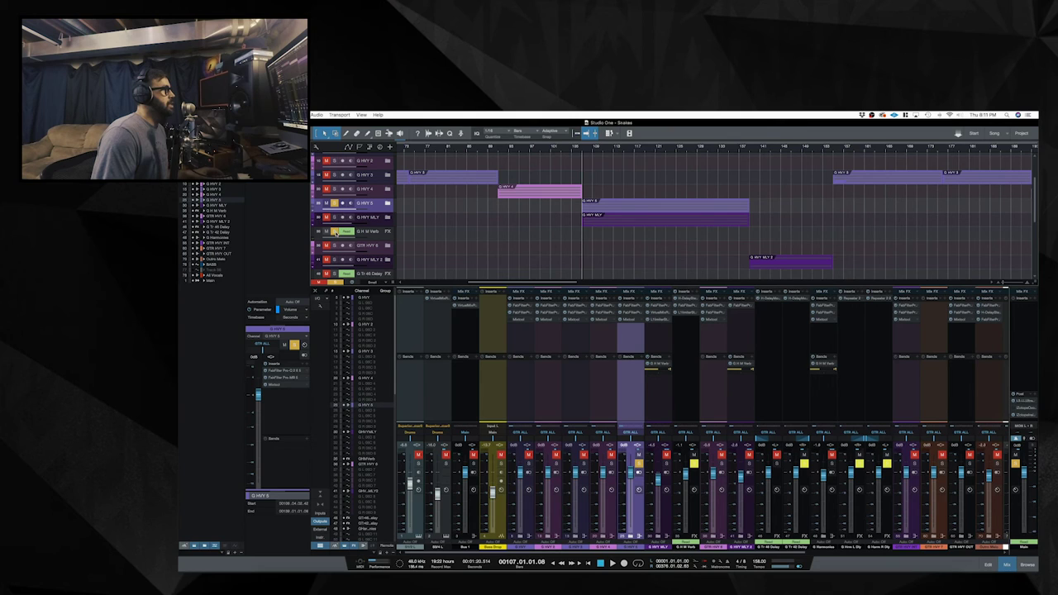
pyautogui.click(335, 231)
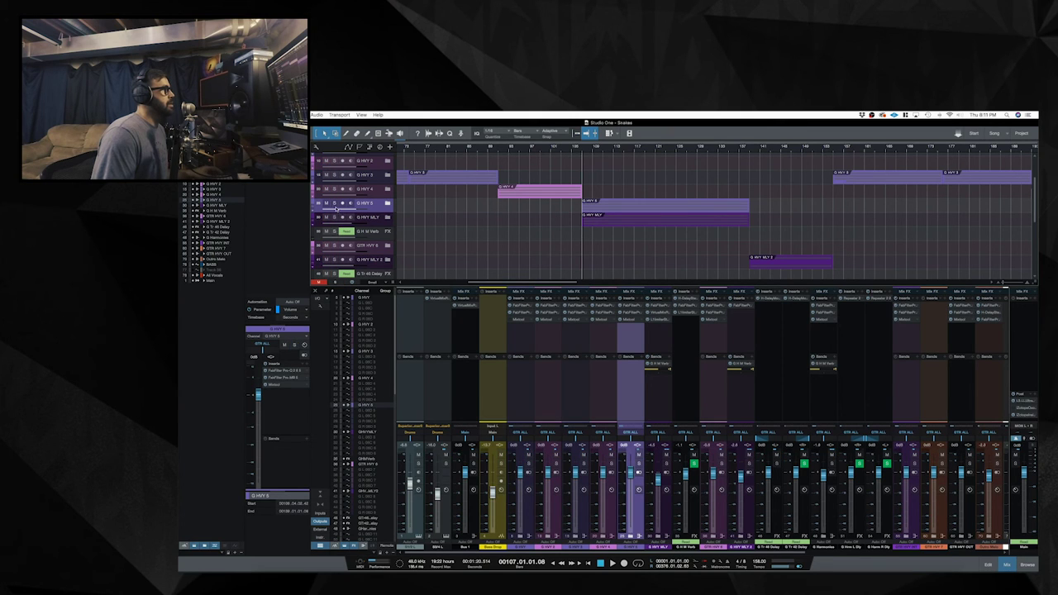
pyautogui.click(335, 204)
pyautogui.click(335, 259)
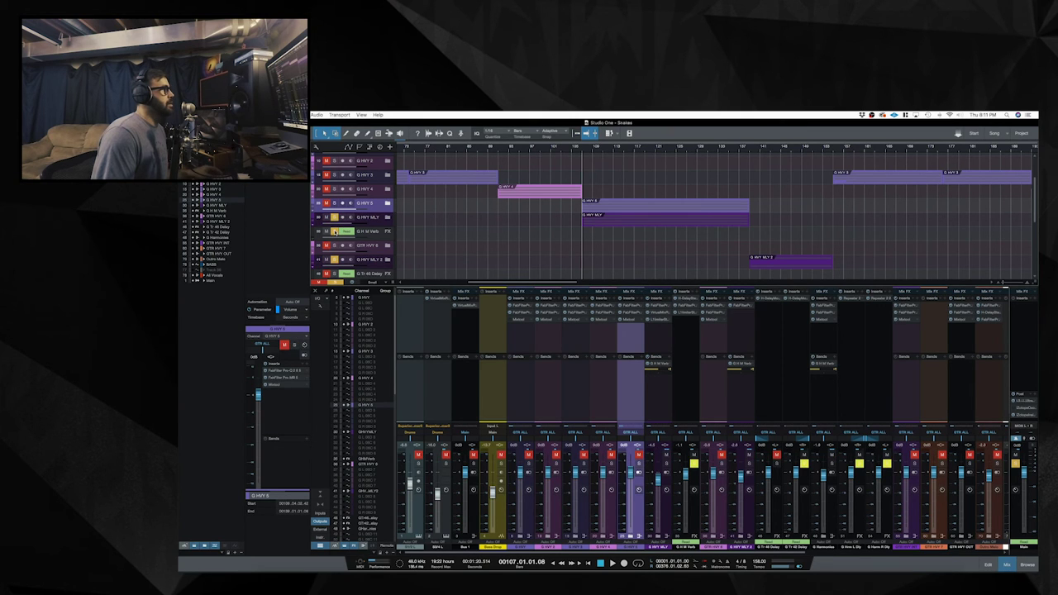
pyautogui.click(334, 203)
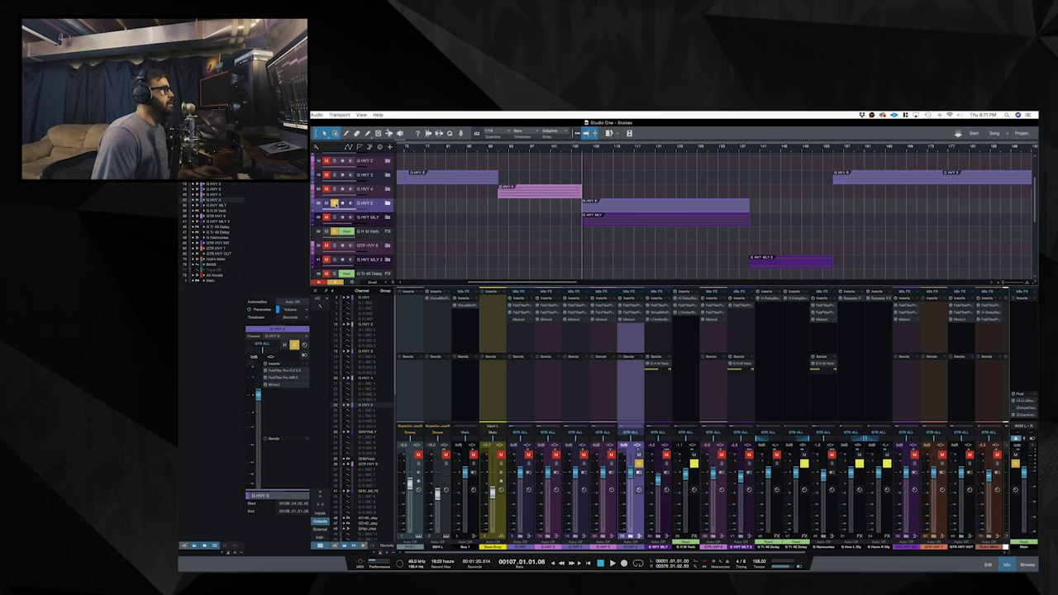
# - Unmute all muted tracks, restart playback at bar 107, and zoom the timeline in
pyautogui.scroll(-5, 477, 247)
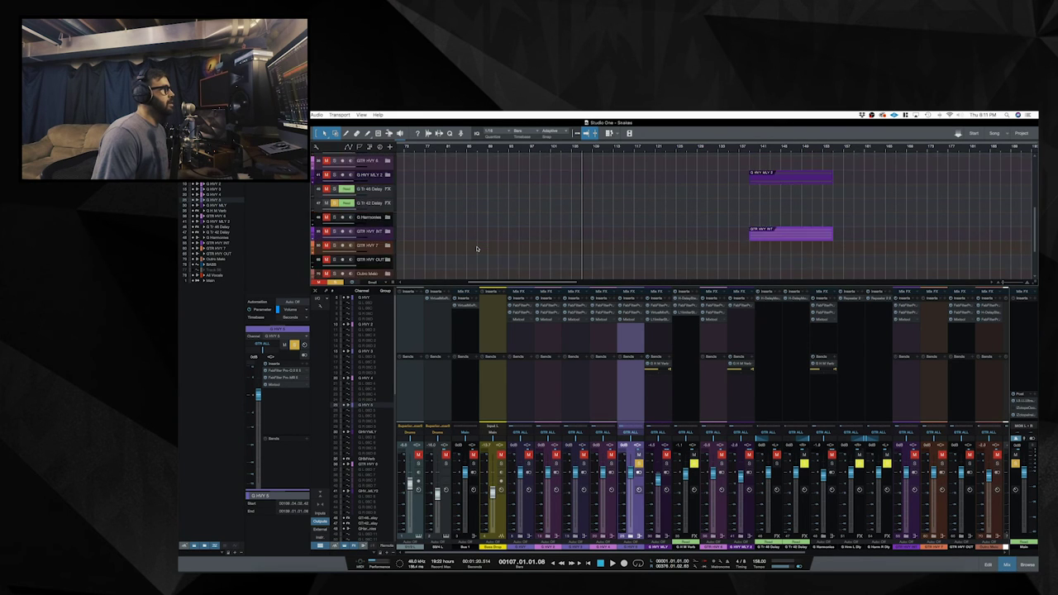
pyautogui.scroll(5, 477, 248)
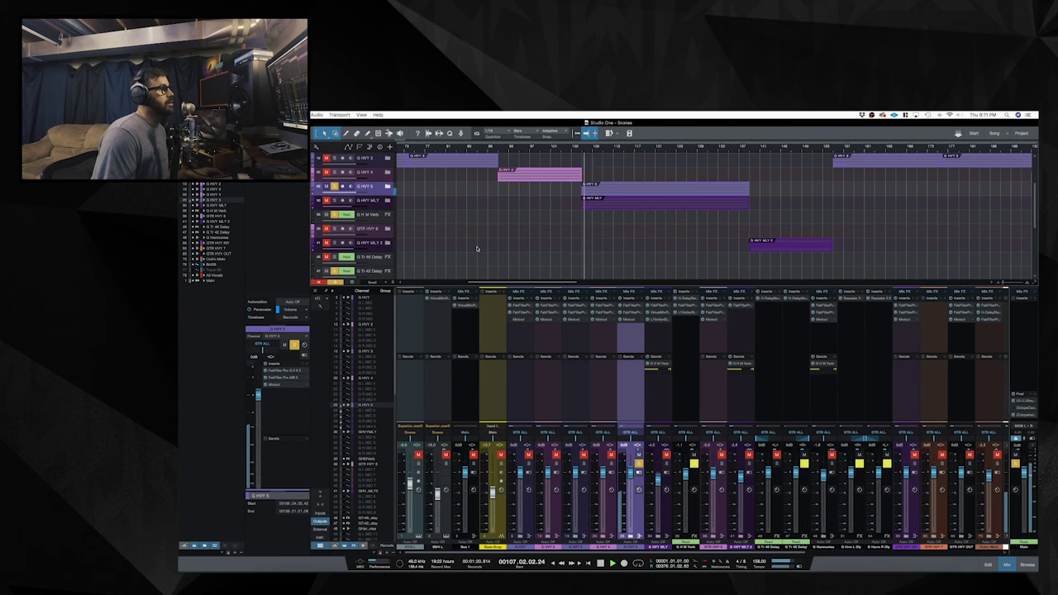
pyautogui.scroll(-5, 477, 248)
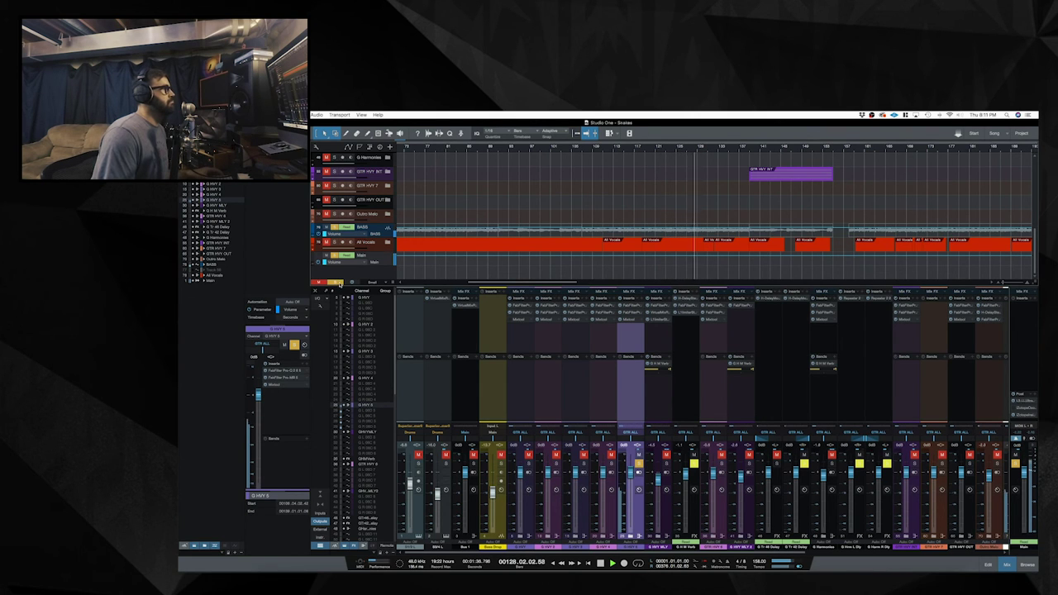
pyautogui.click(338, 283)
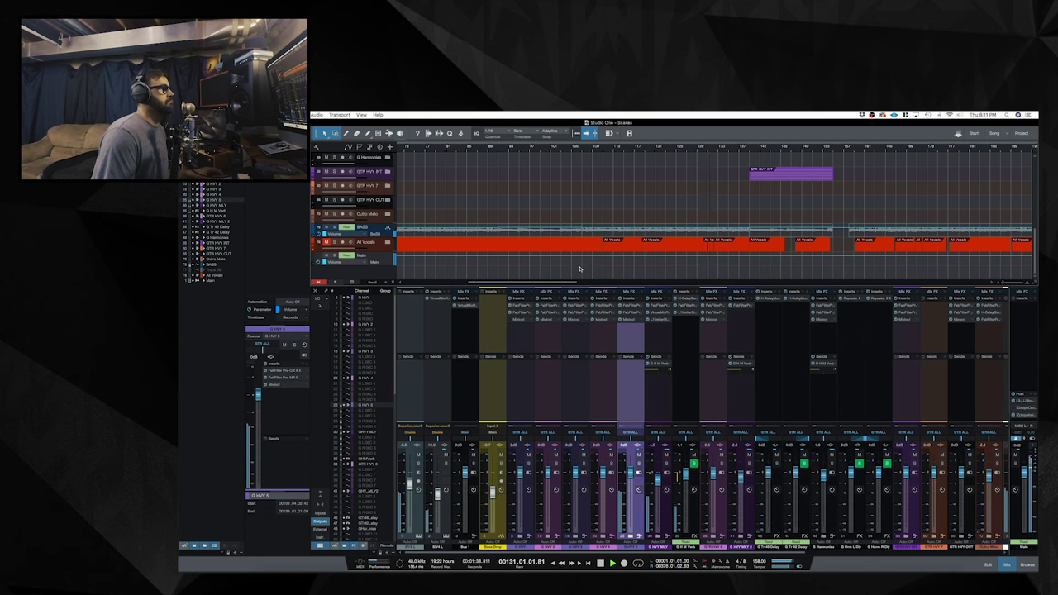
pyautogui.scroll(5, 628, 272)
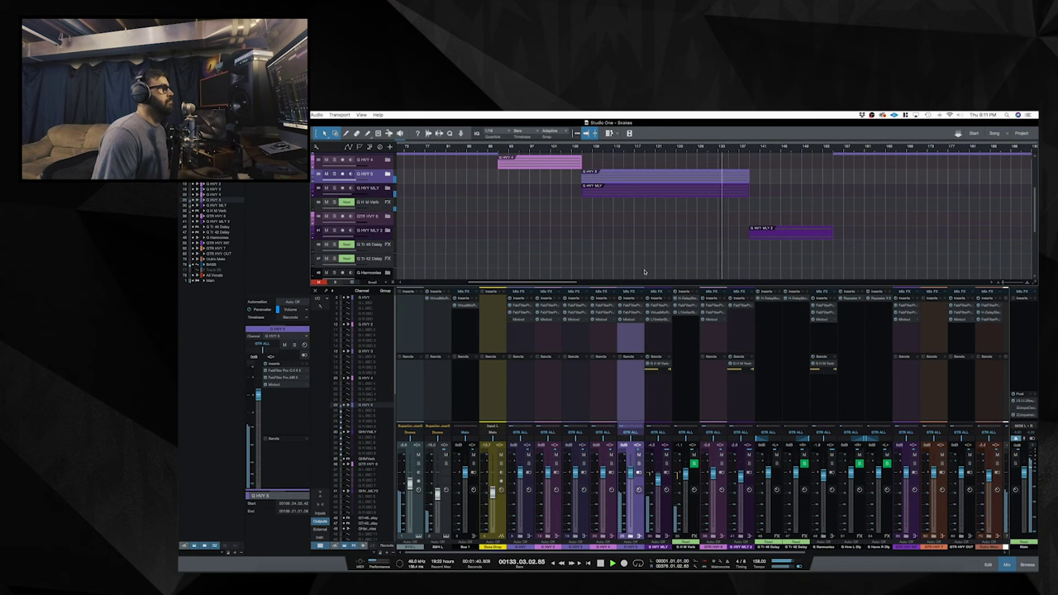
pyautogui.press('space')
pyautogui.press('space')
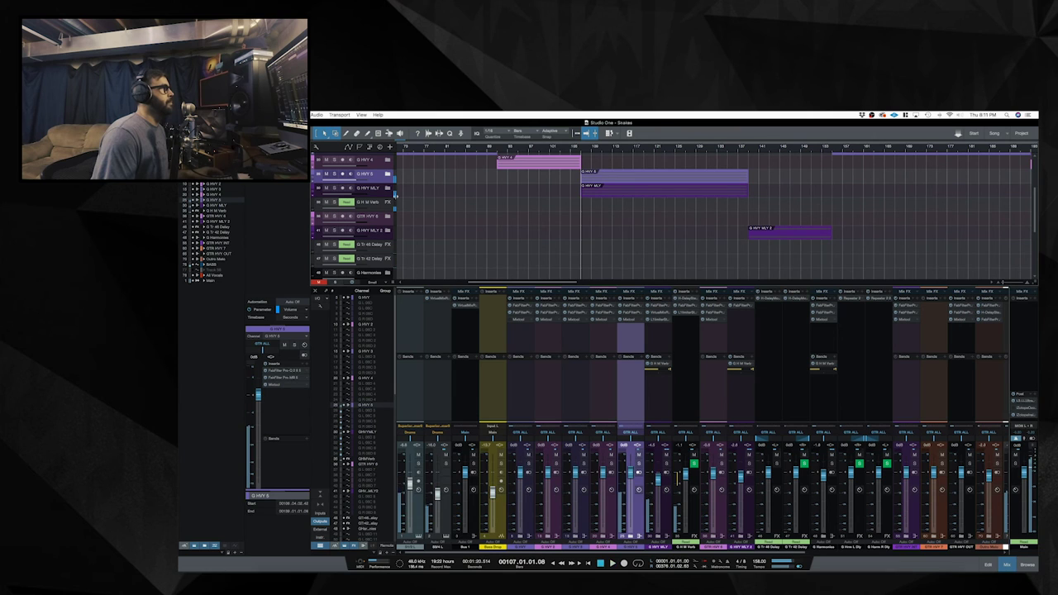
pyautogui.press('e')
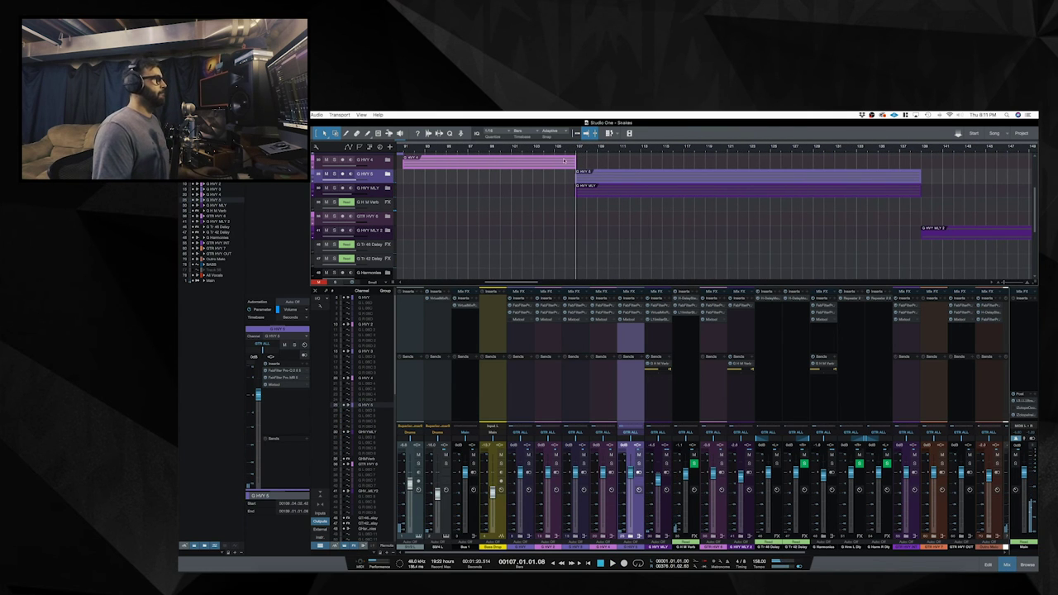
# - Expand the G HVY MLY folder, solo it, and start playback
pyautogui.click(388, 188)
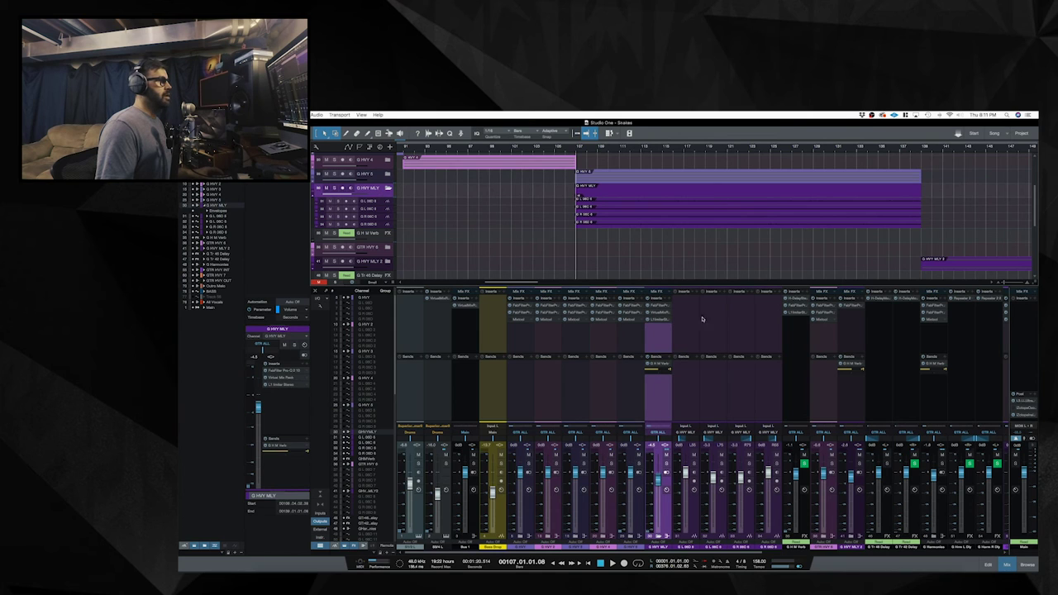
pyautogui.hscroll(5, 714, 329)
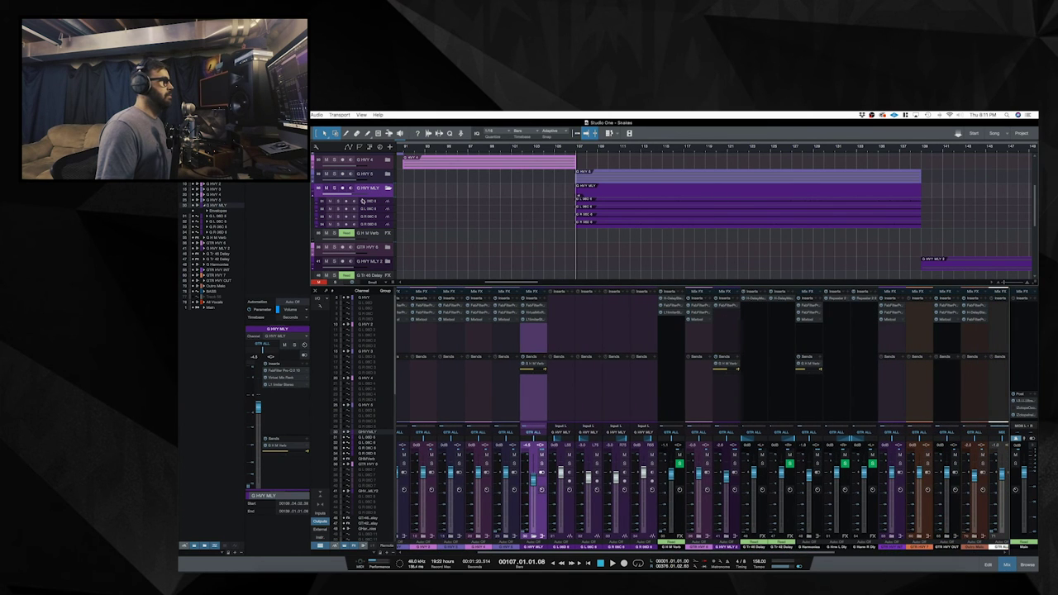
pyautogui.hscroll(5, 580, 250)
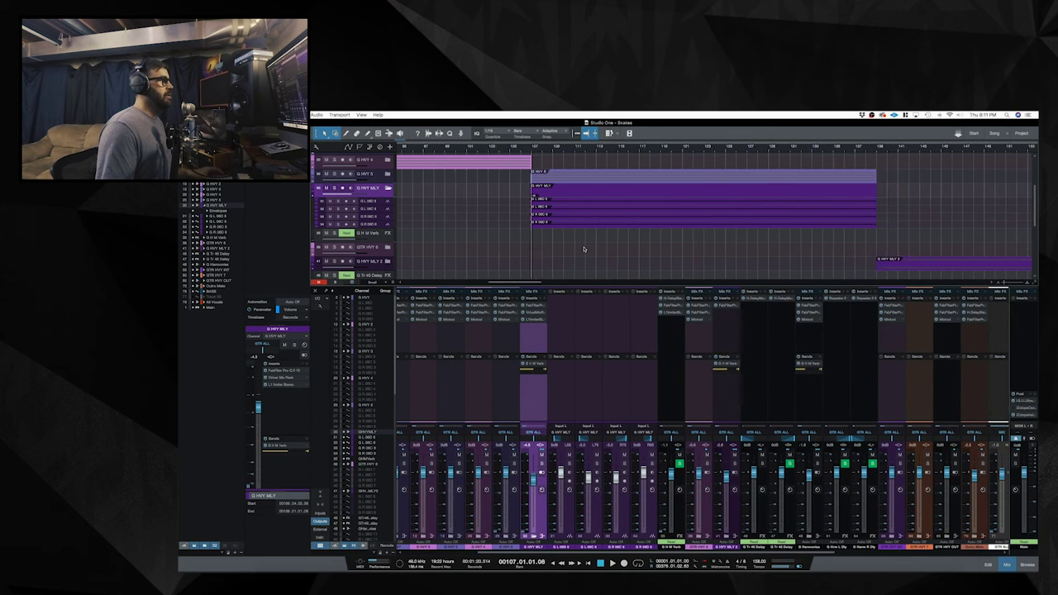
pyautogui.click(336, 188)
pyautogui.press('space')
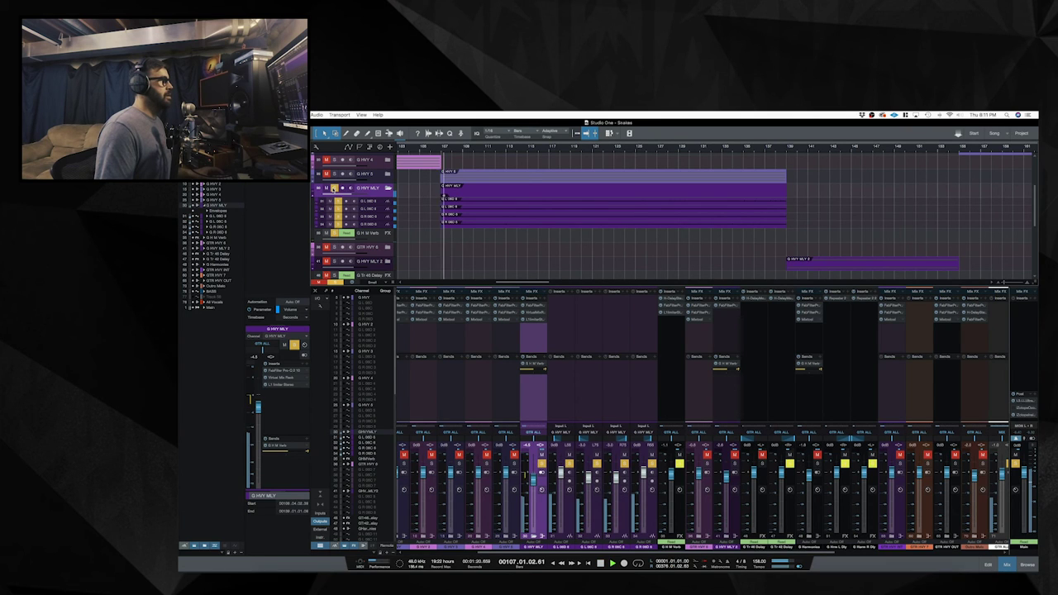
# - Step through the four G HVY MLY sub-tracks, including G L 060 6 and G R 060 6
pyautogui.click(381, 202)
pyautogui.click(381, 209)
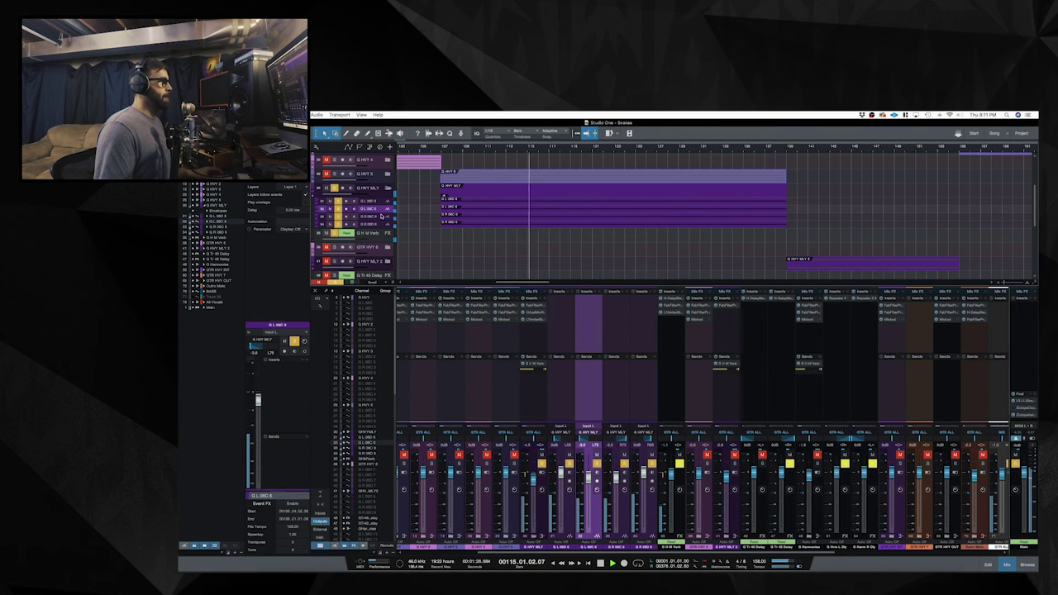
pyautogui.click(381, 217)
pyautogui.click(381, 224)
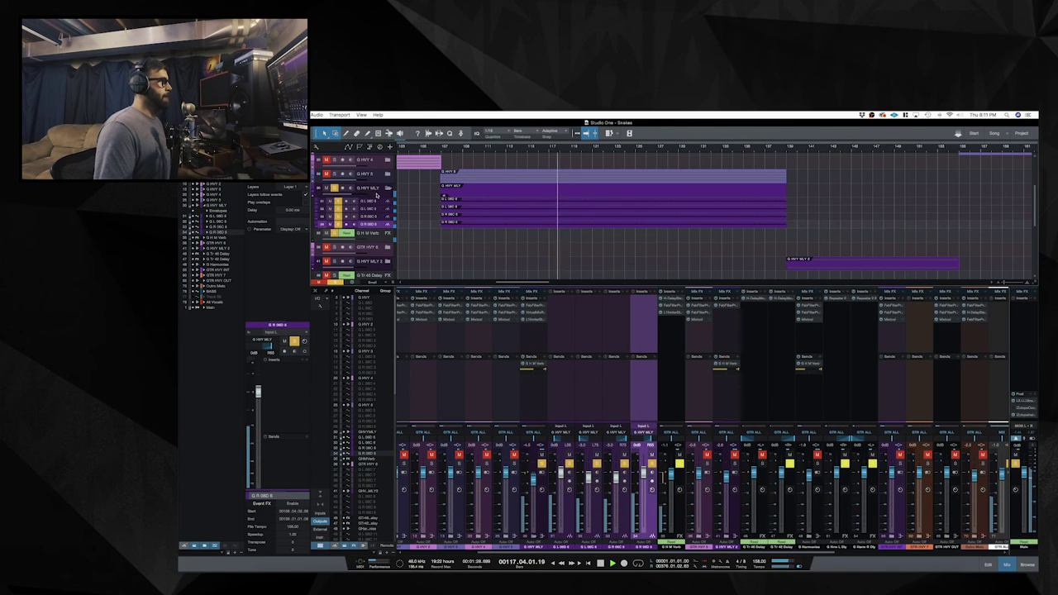
pyautogui.click(377, 190)
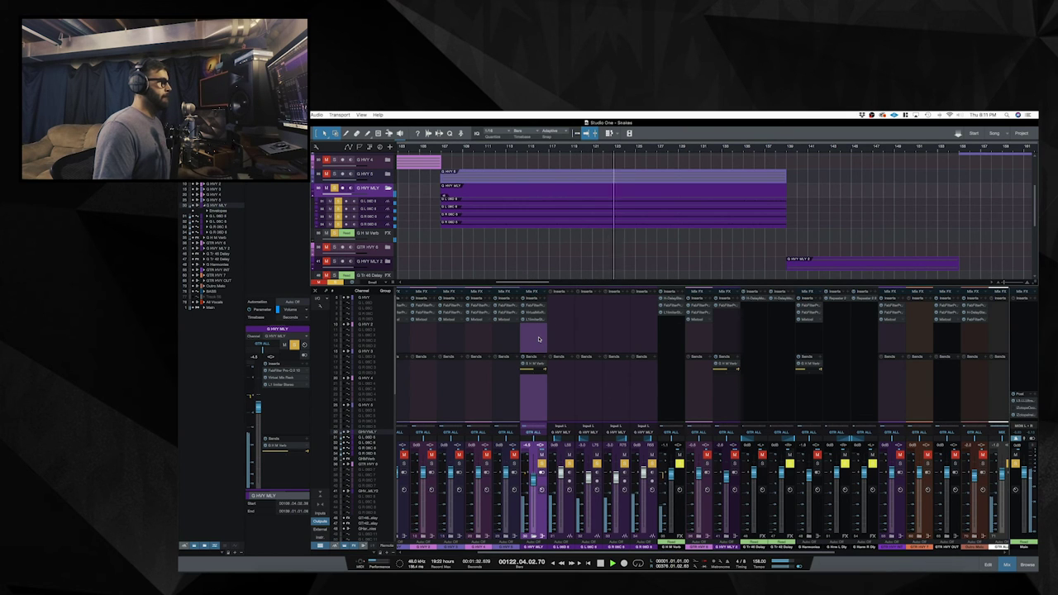
# - Stop at bar 107 and inspect the G HVY MLY bus's Pro-Q 3 EQ curve
pyautogui.press('space')
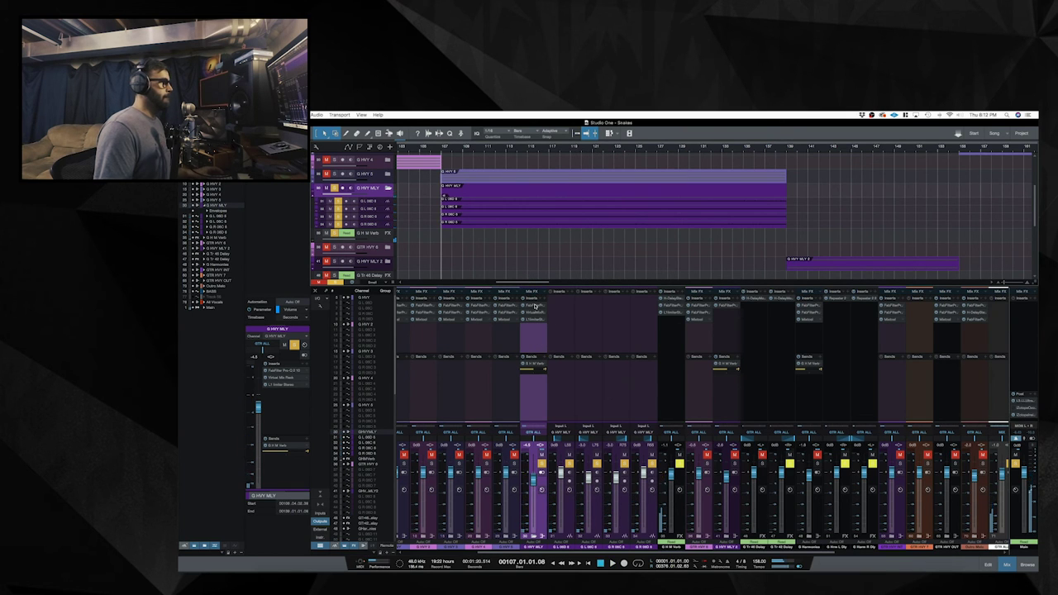
pyautogui.click(534, 308)
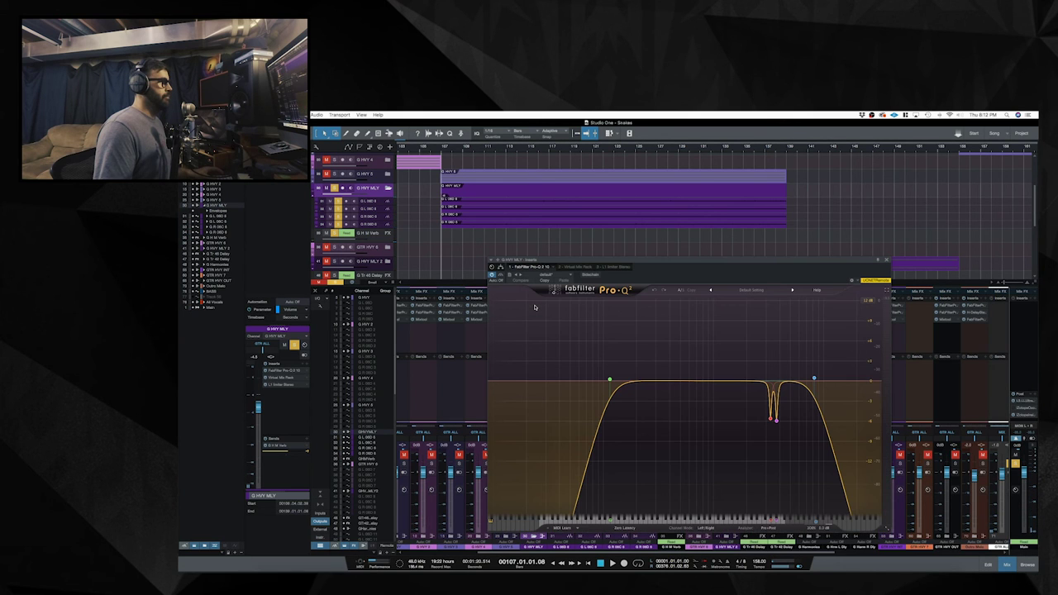
pyautogui.click(886, 261)
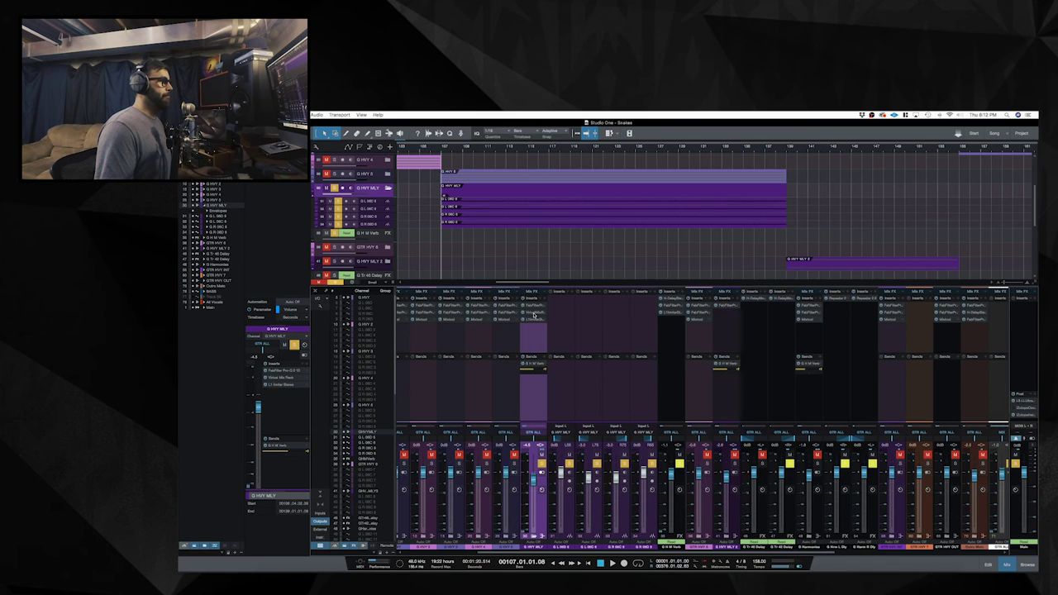
pyautogui.click(534, 315)
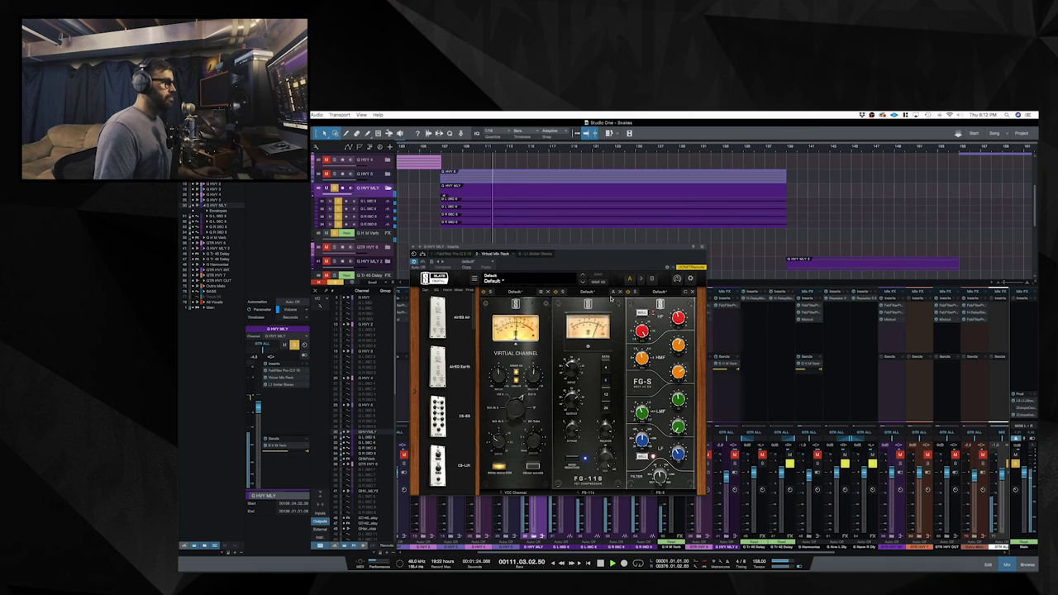
# - A/B the Virtual Mix Rack twice during playback, leaving it engaged, then stop
pyautogui.press('space')
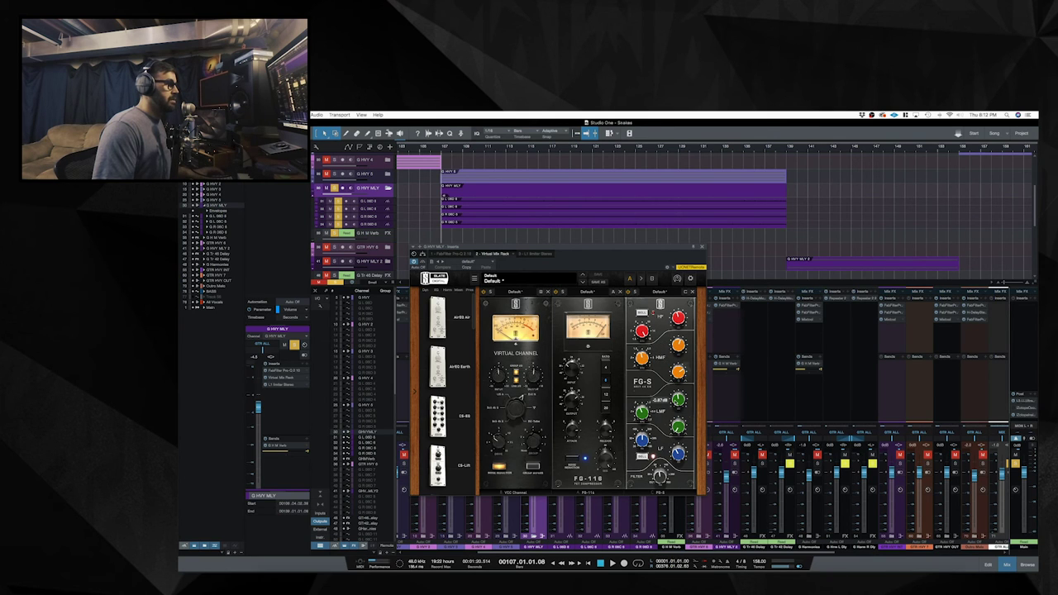
pyautogui.moveTo(612, 259); pyautogui.dragTo(571, 274)
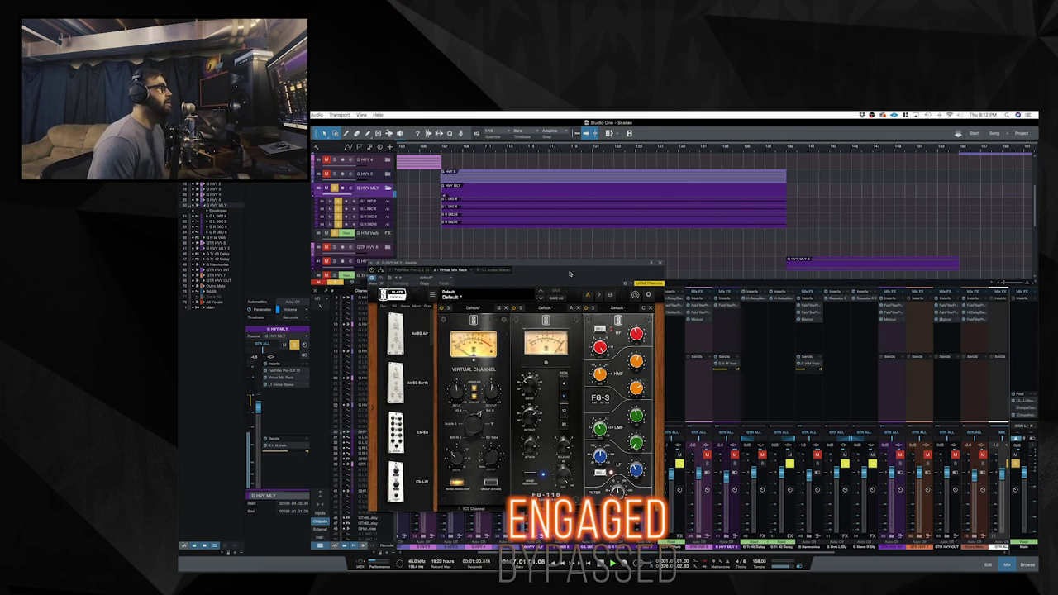
pyautogui.press('space')
pyautogui.click(380, 278)
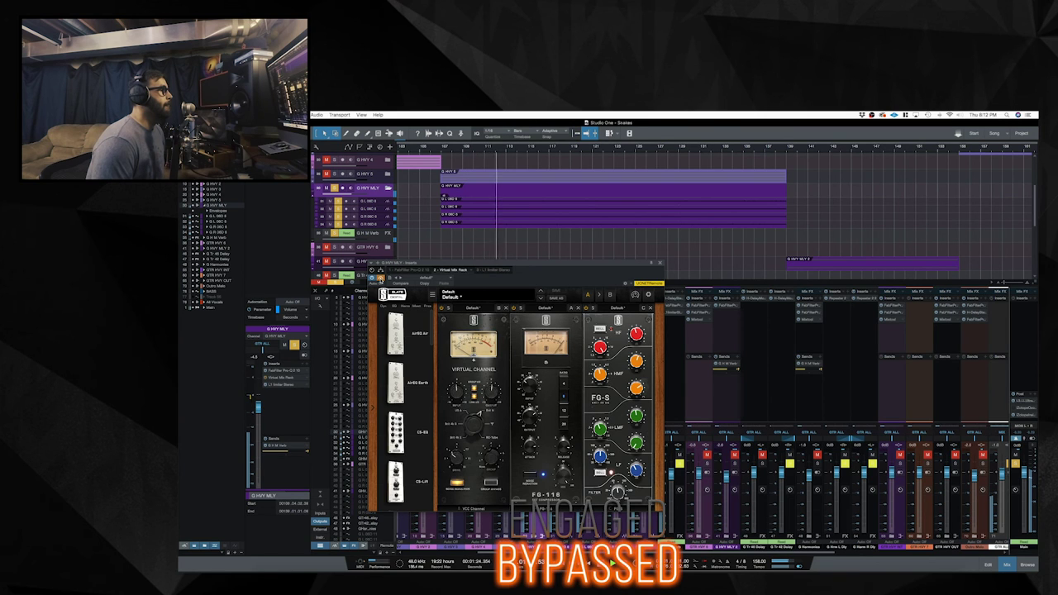
pyautogui.click(379, 279)
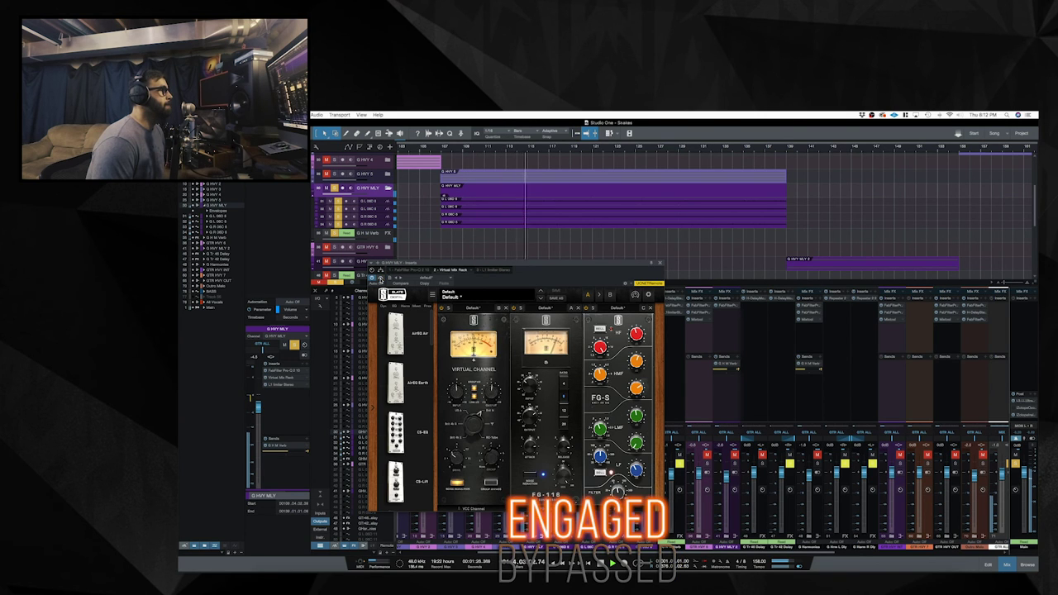
pyautogui.click(379, 278)
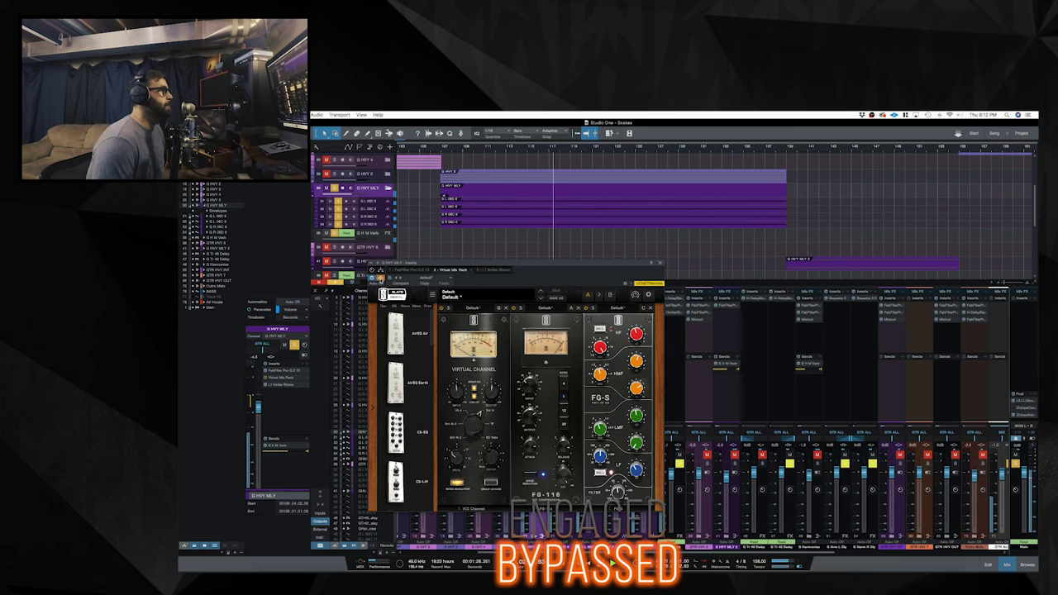
pyautogui.click(379, 278)
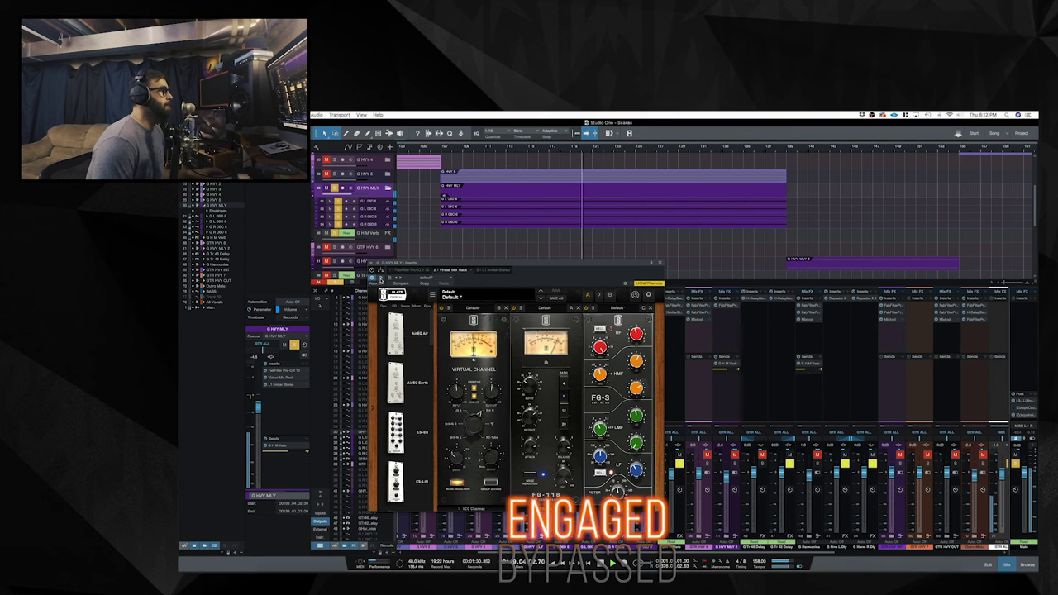
pyautogui.press('space')
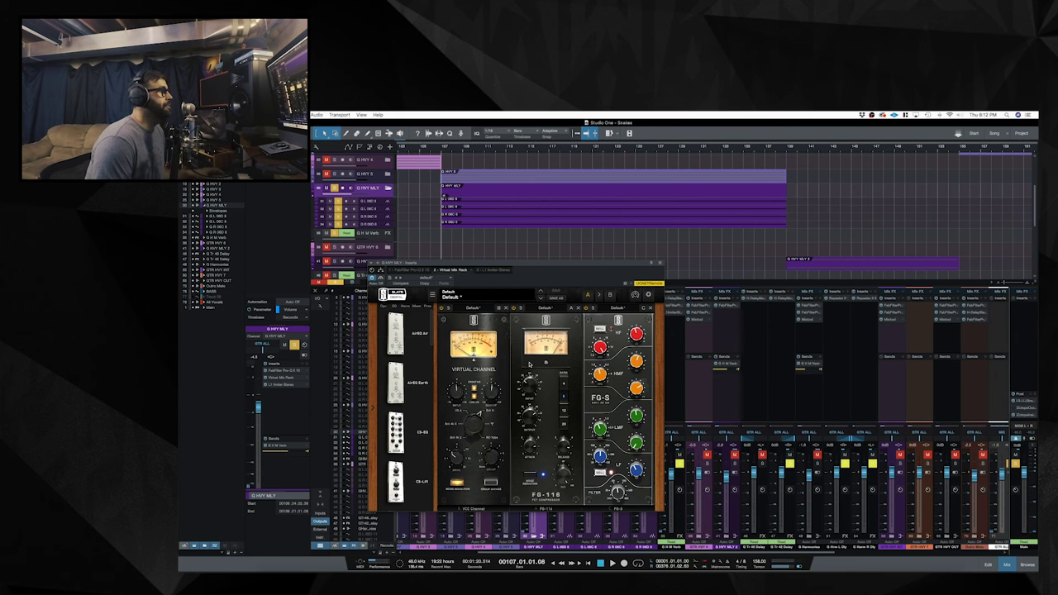
# - Audition the G HVY MLY bus's L1 Limiter bypassed versus engaged, leaving it on
pyautogui.click(500, 272)
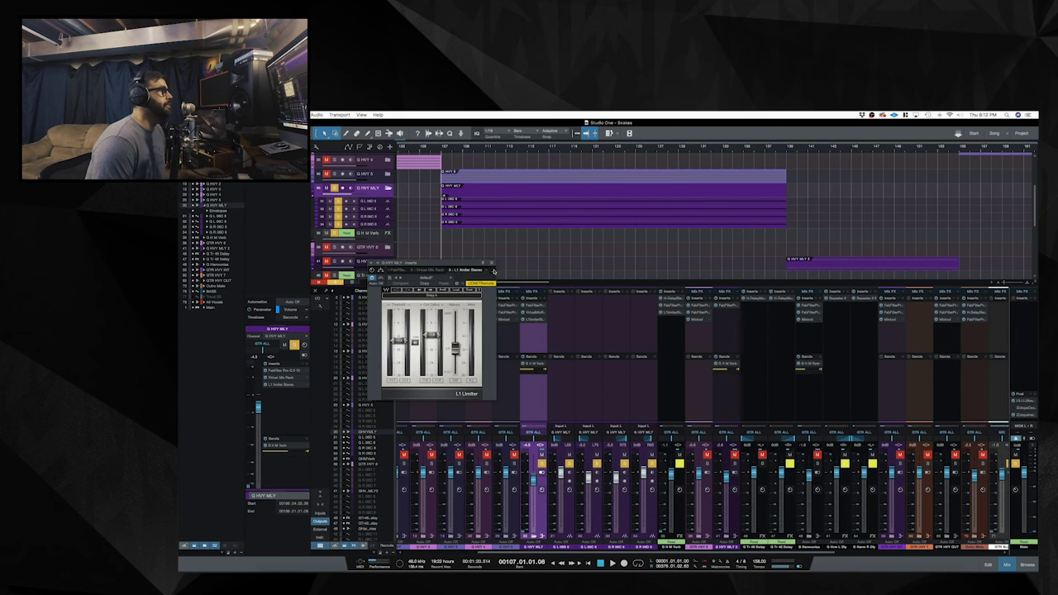
pyautogui.press('space')
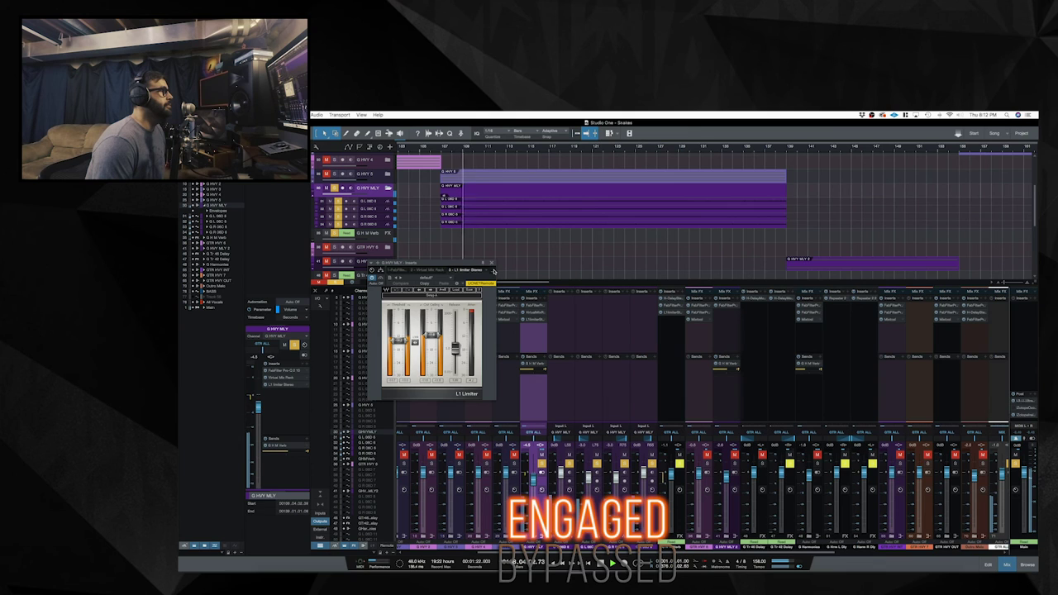
pyautogui.click(379, 279)
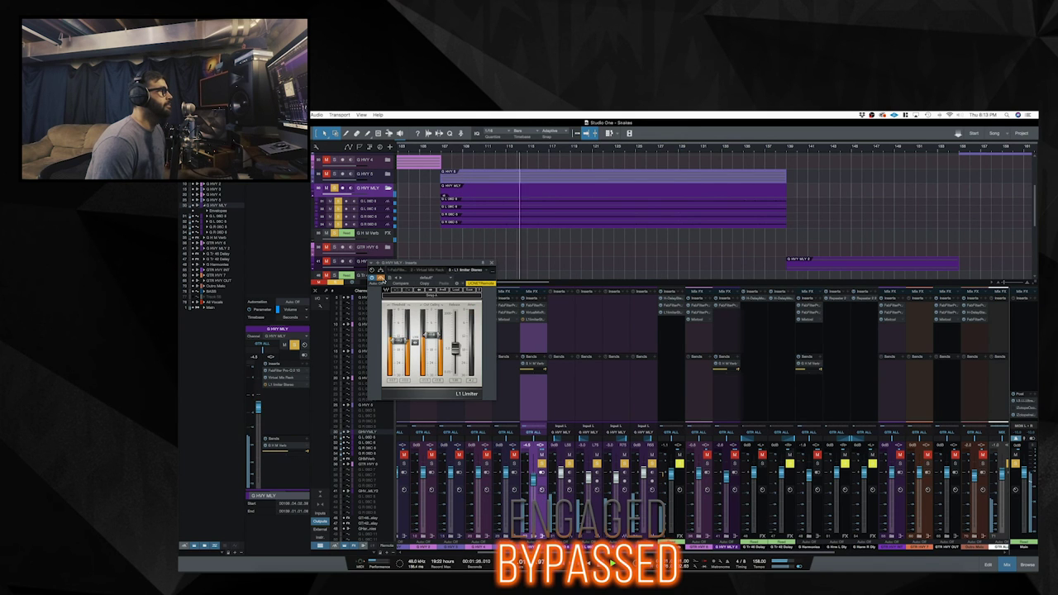
pyautogui.click(381, 278)
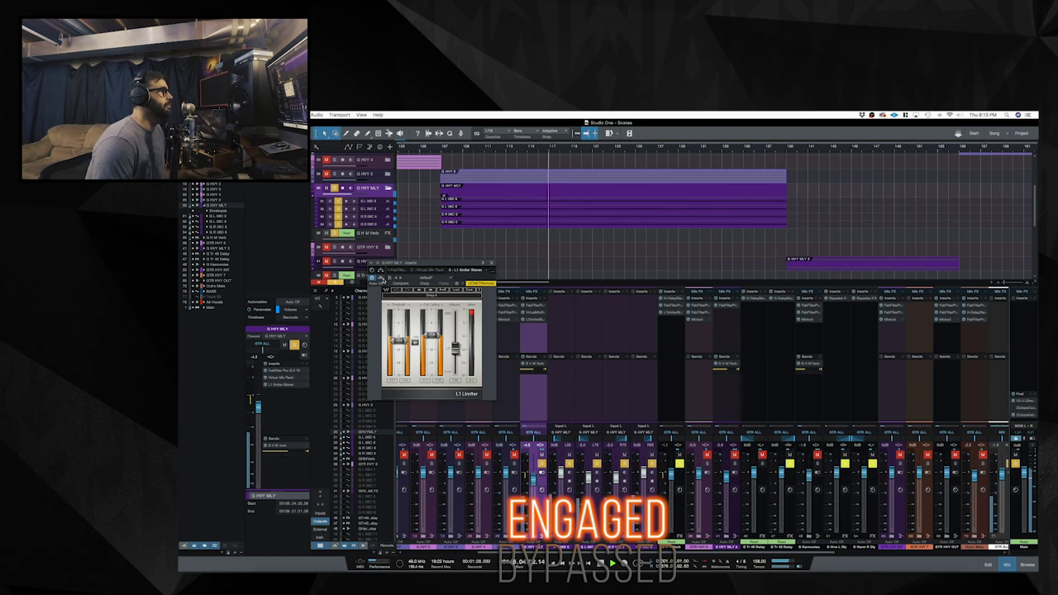
pyautogui.press('space')
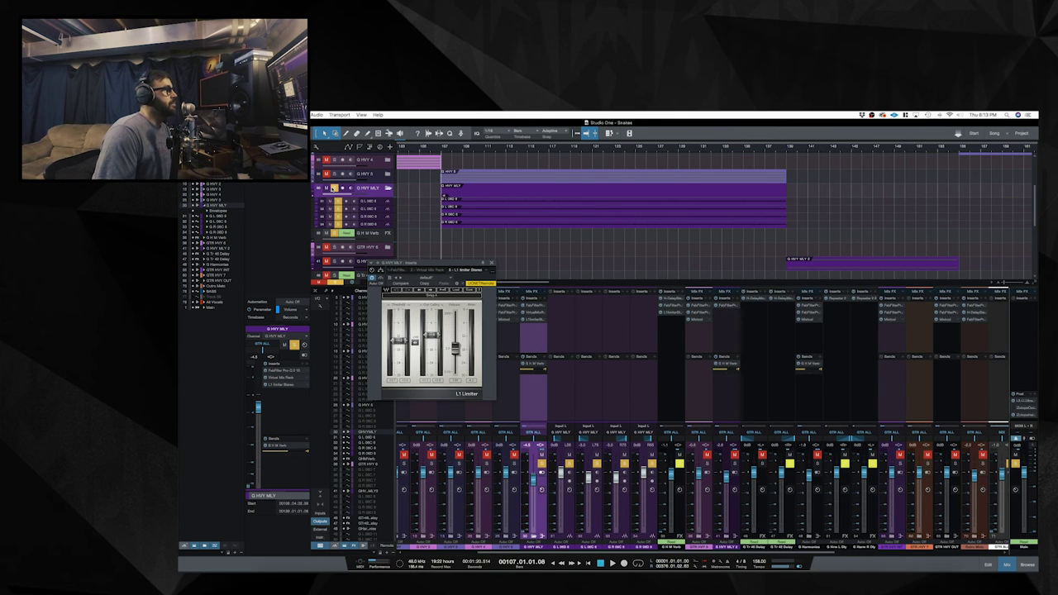
# - Unsolo the G HVY MLY folder, play the mix, and show G L 06D 6's plugin
pyautogui.click(334, 188)
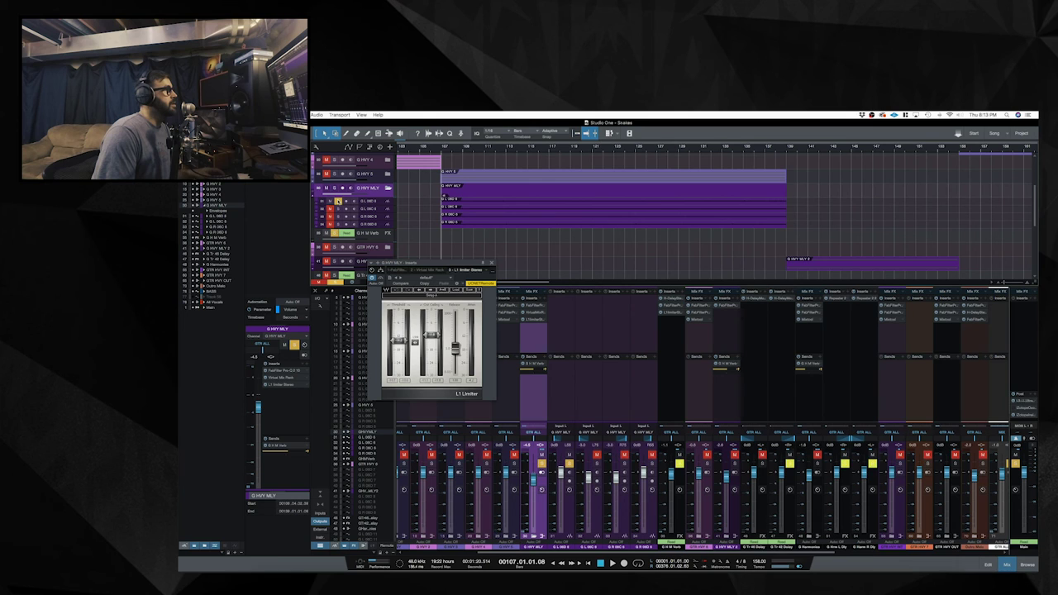
pyautogui.press('space')
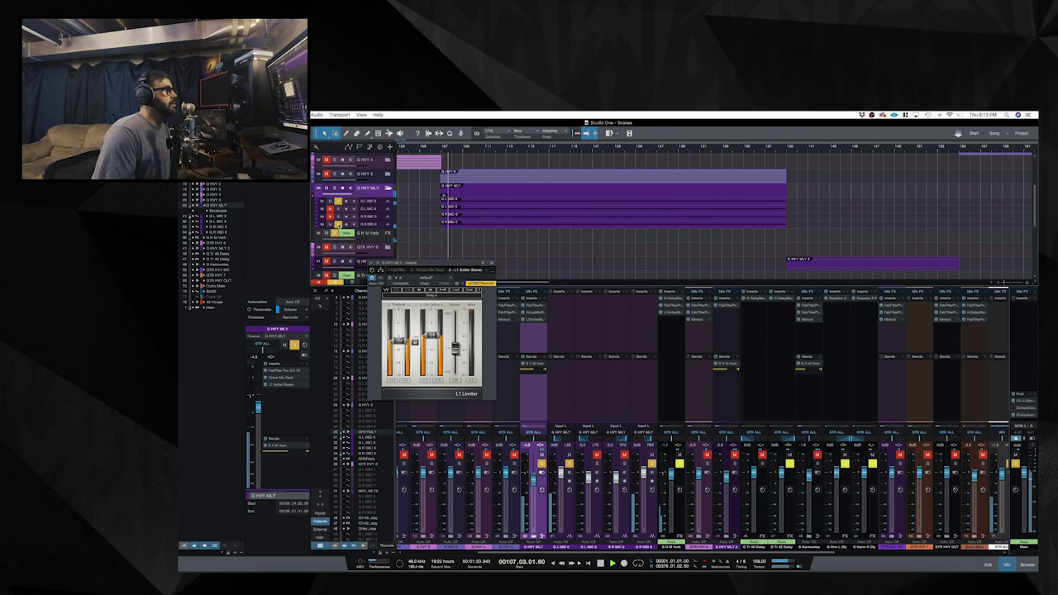
pyautogui.click(377, 201)
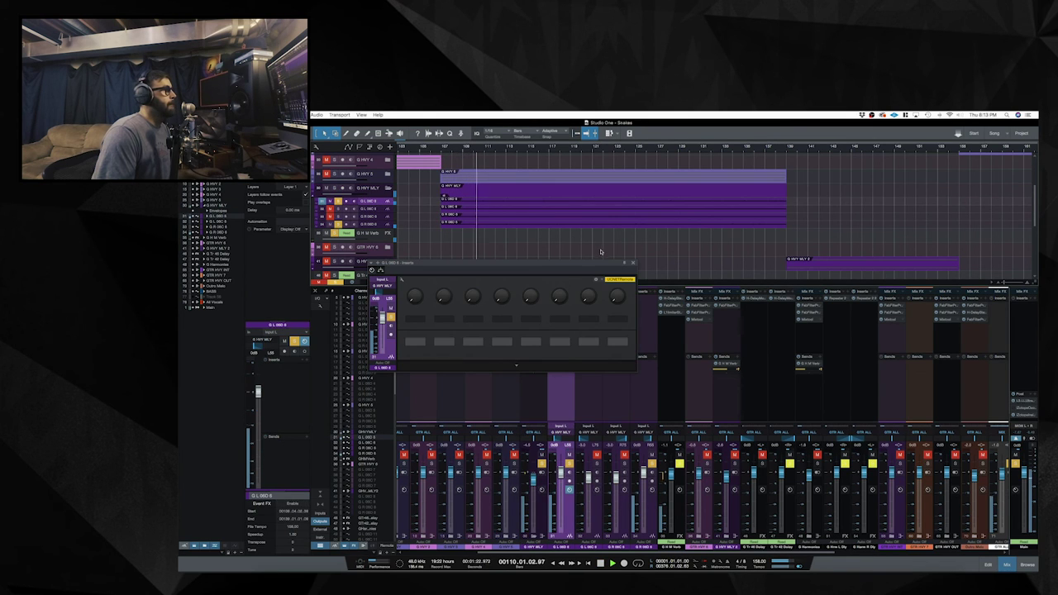
# - Turn off monitoring on G L 06D 6 and replay from bar 107
pyautogui.click(633, 268)
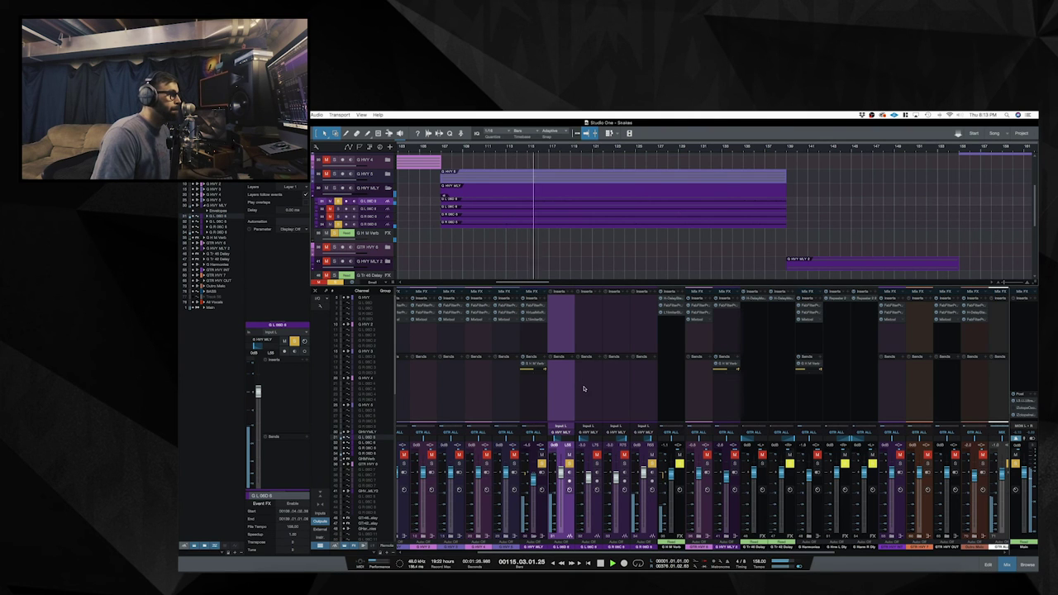
pyautogui.press('space')
pyautogui.click(337, 204)
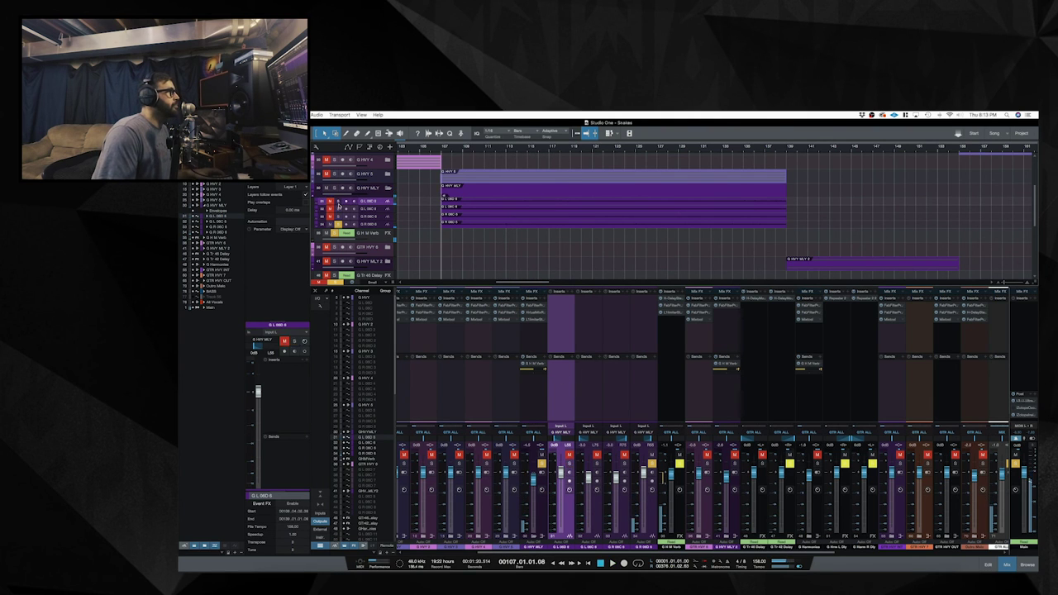
pyautogui.press('space')
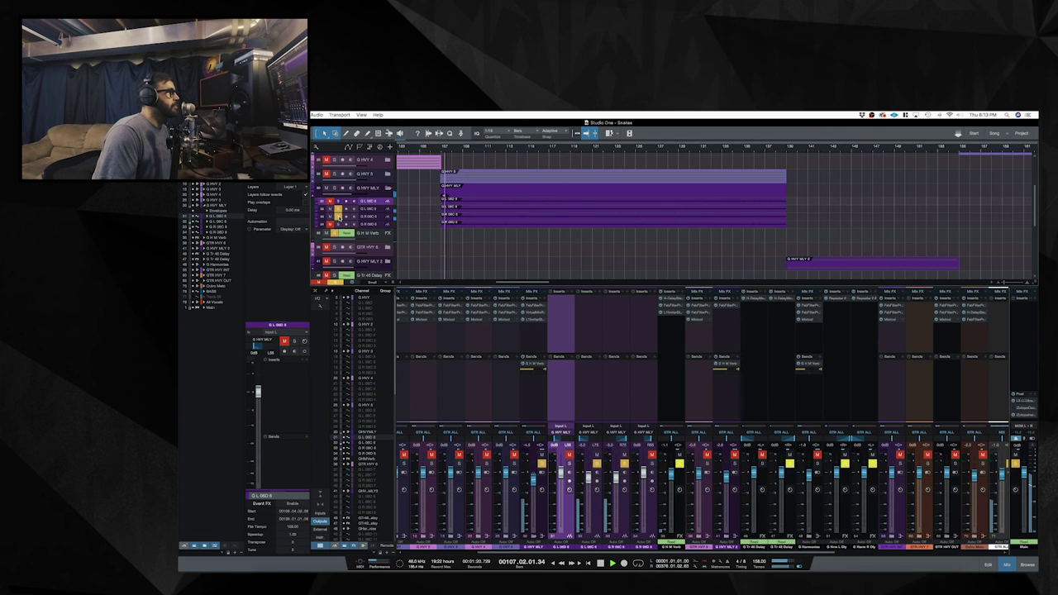
pyautogui.press('space')
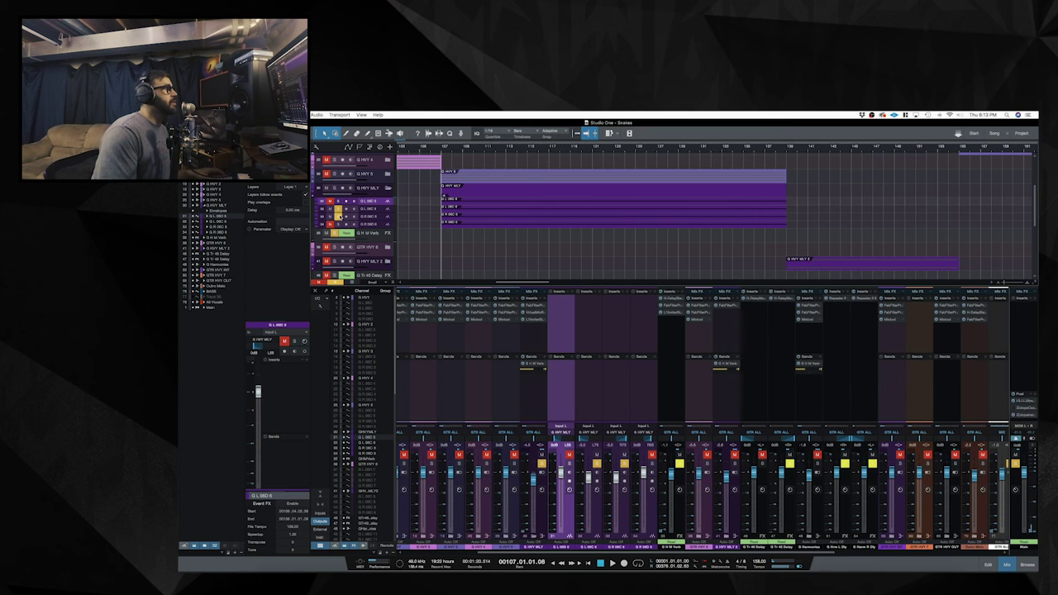
# - Clear mutes, solo G HVY MLY with two sub-tracks muted, then unsolo and stop at bar 107
pyautogui.click(336, 279)
pyautogui.click(336, 188)
pyautogui.press('space')
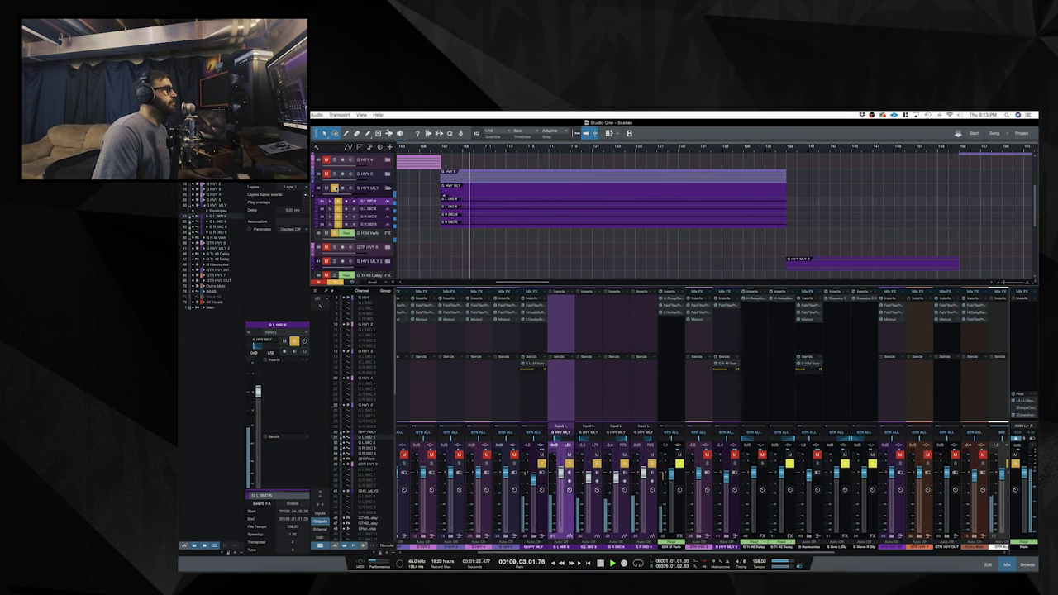
pyautogui.moveTo(329, 207); pyautogui.dragTo(331, 208)
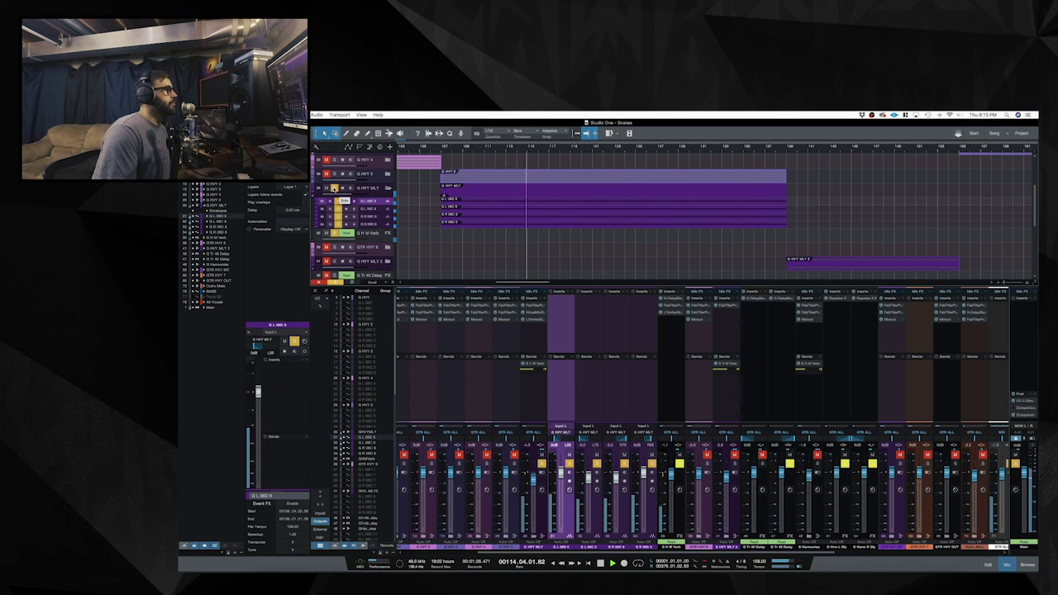
pyautogui.click(335, 187)
pyautogui.press('space')
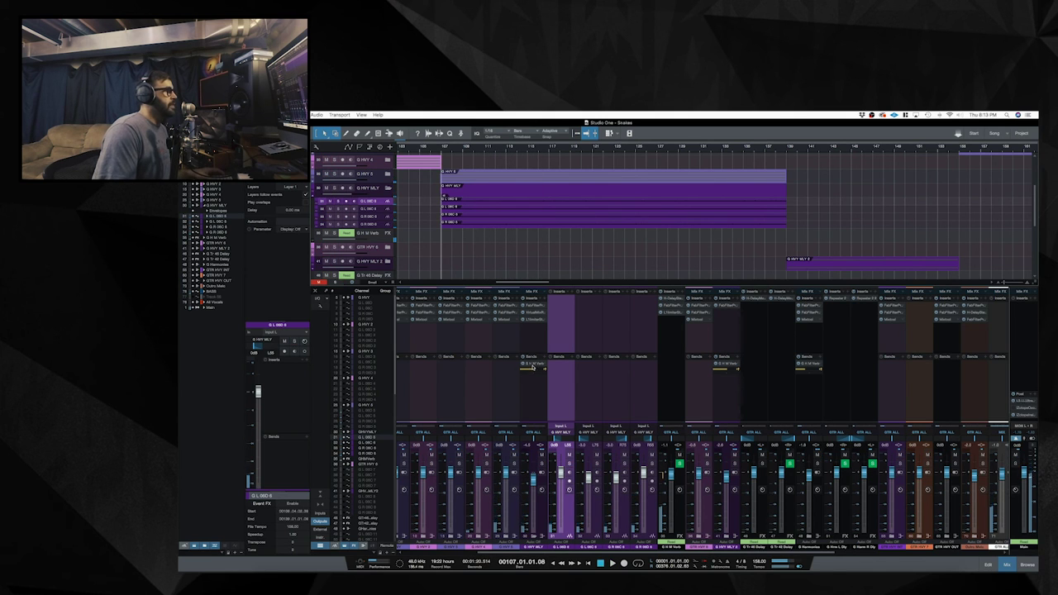
pyautogui.doubleClick(533, 367)
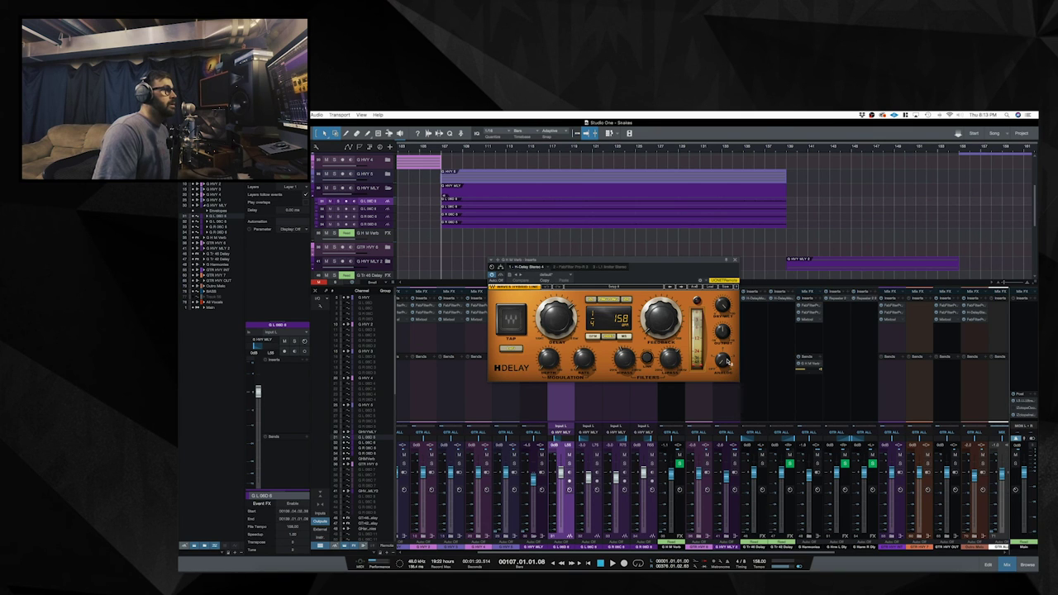
# - Close the G H M Verb H-Delay (synced at 158 BPM) and play the full mix from bar 107
pyautogui.click(735, 261)
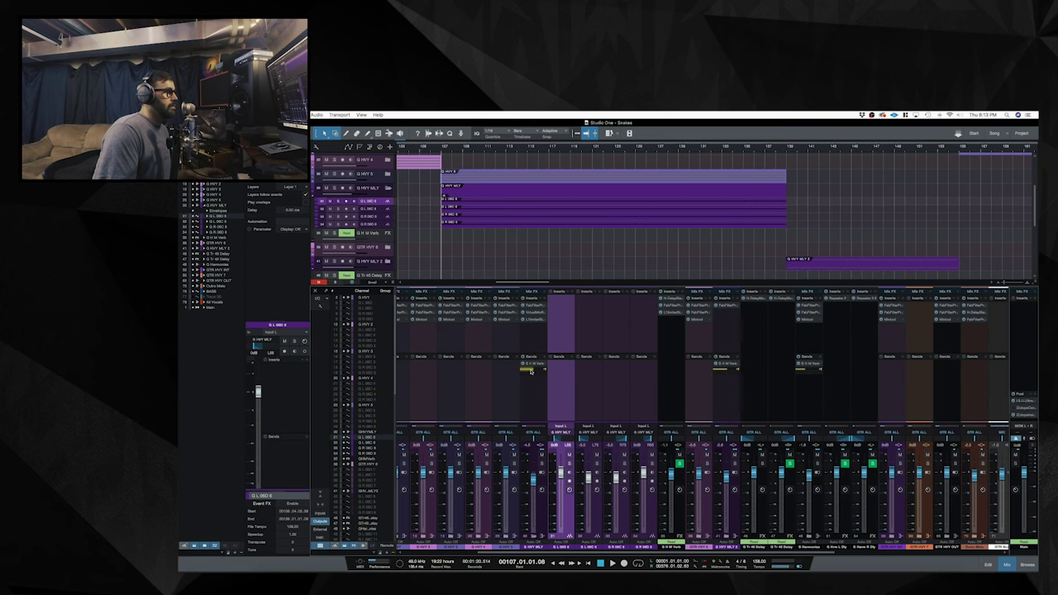
pyautogui.press('space')
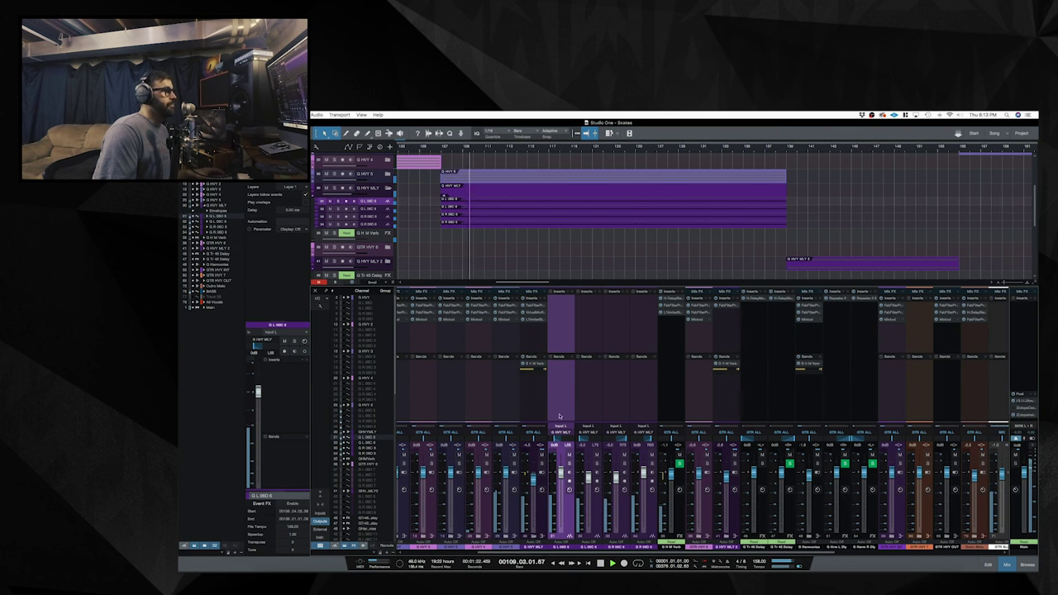
pyautogui.click(537, 366)
# - Solo a mixer channel and disarm recording on the G HVY guitar tracks
pyautogui.hscroll(5, 833, 555)
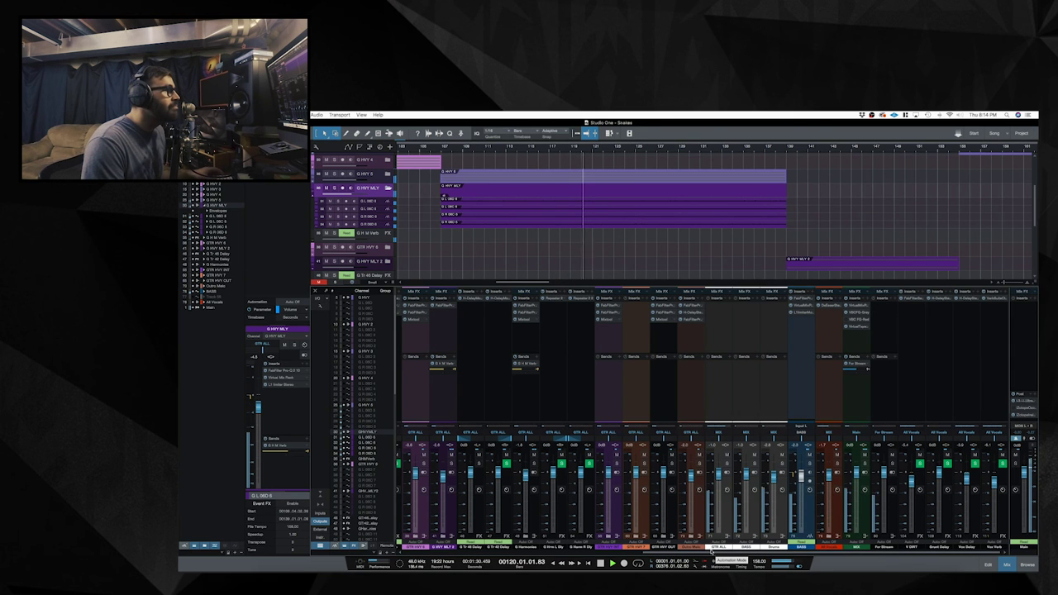
pyautogui.hscroll(-5, 574, 548)
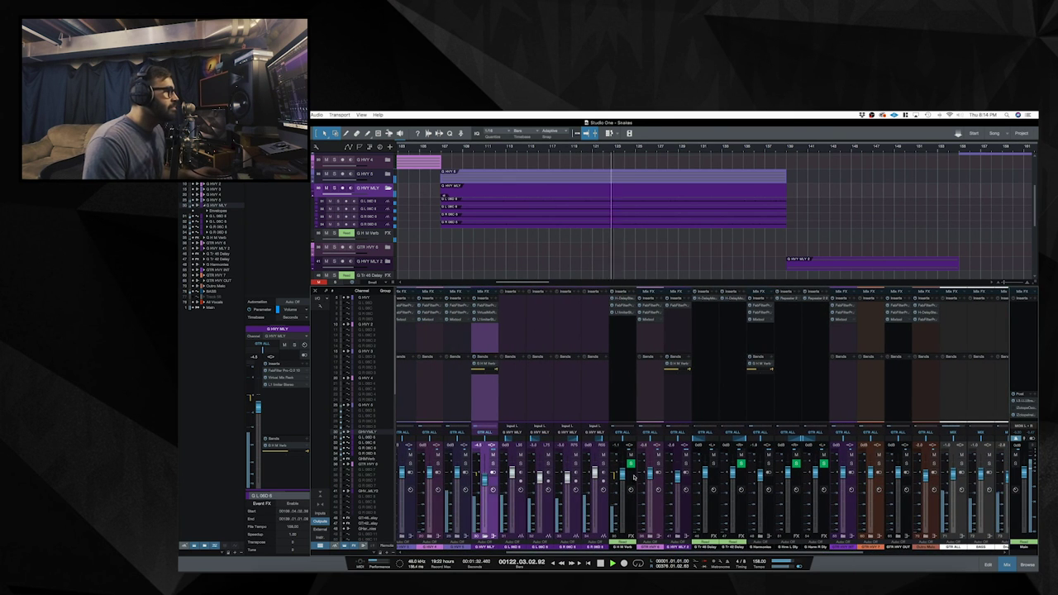
pyautogui.click(631, 465)
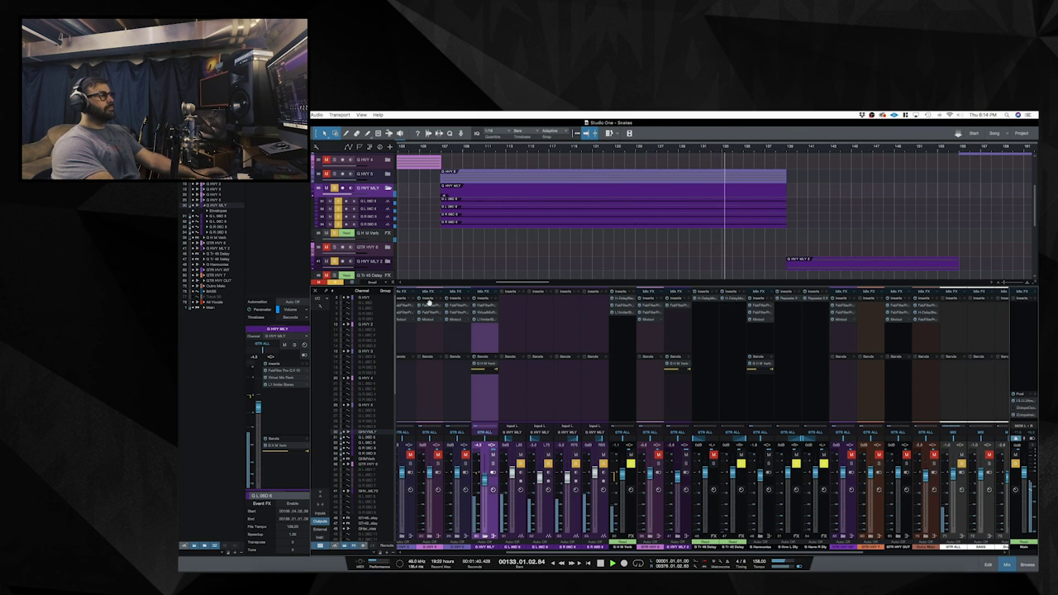
pyautogui.click(362, 299)
pyautogui.click(339, 289)
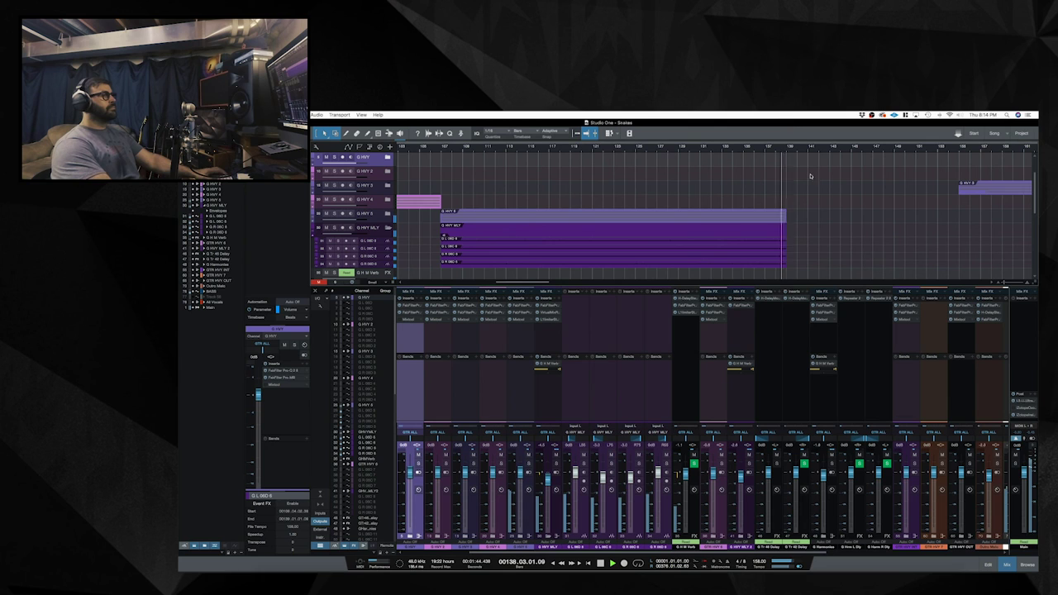
# - Stop at bar 107, collapse G HVY MLY, and zoom out to show BASS, vocals and Main
pyautogui.press('space')
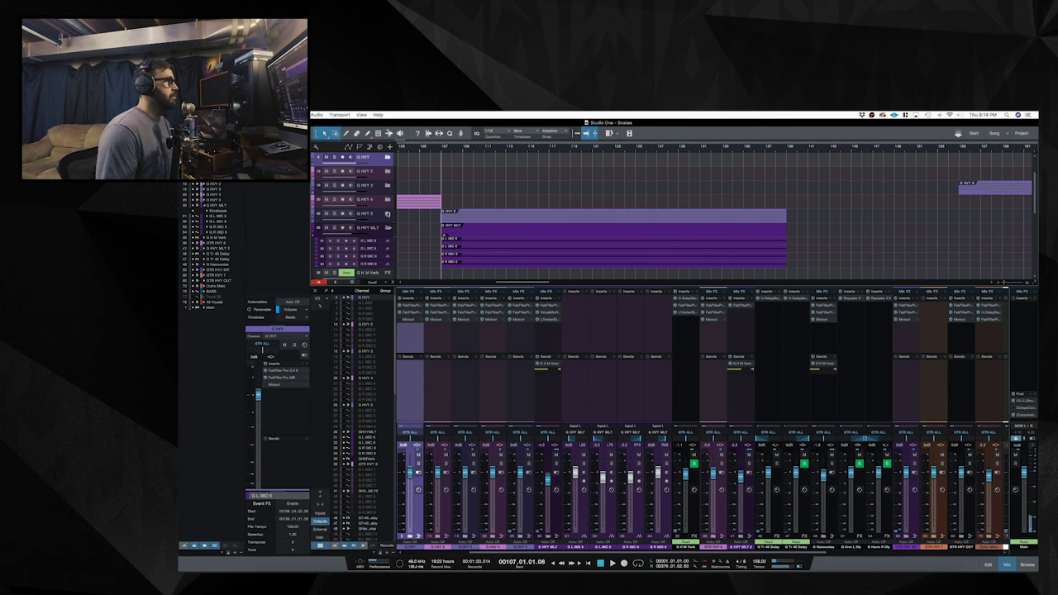
pyautogui.click(388, 229)
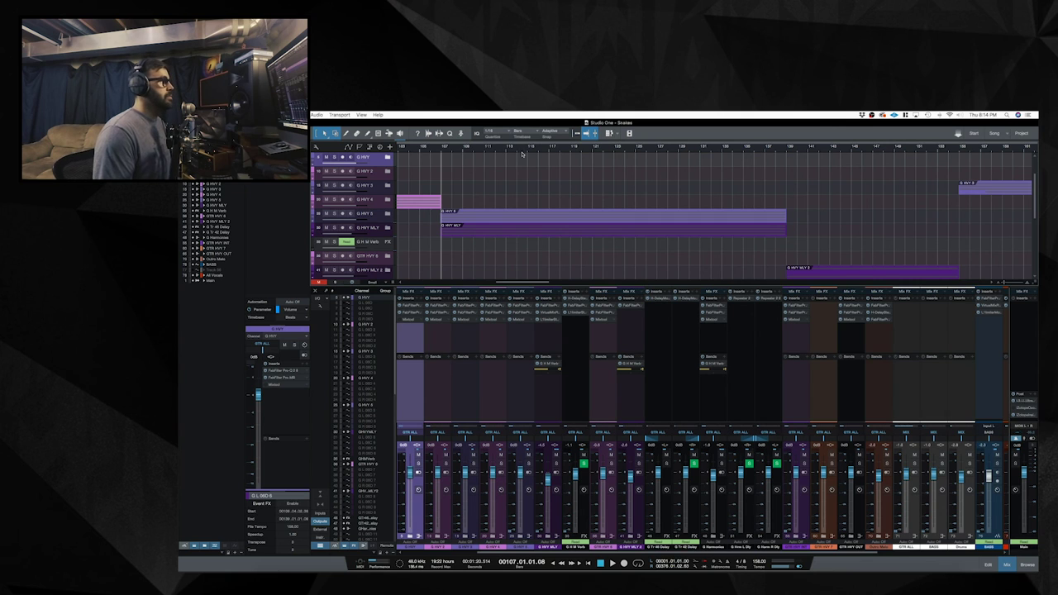
pyautogui.press('w')
pyautogui.press('w')
pyautogui.press('w')
pyautogui.press('w')
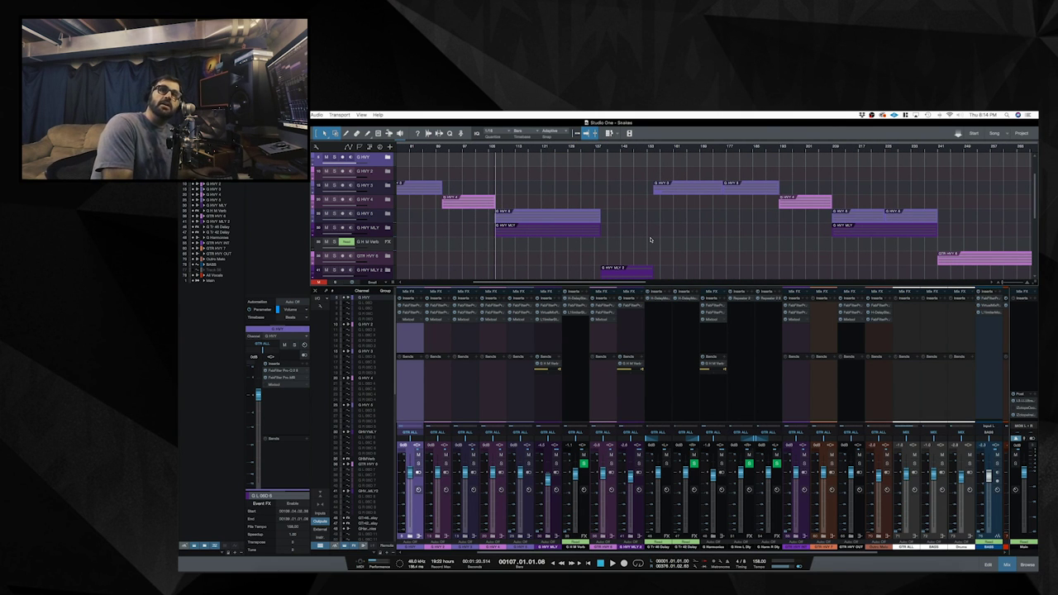
pyautogui.scroll(-5, 650, 239)
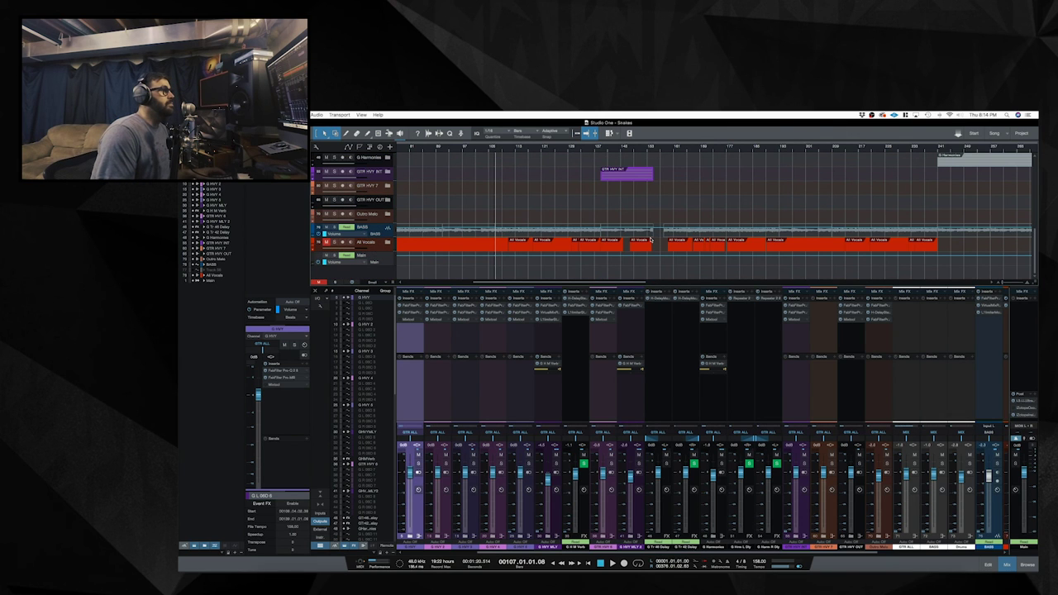
# - Solo the vocals track, play it back, stop at bar 107, then clear the solo
pyautogui.hscroll(-5, 649, 241)
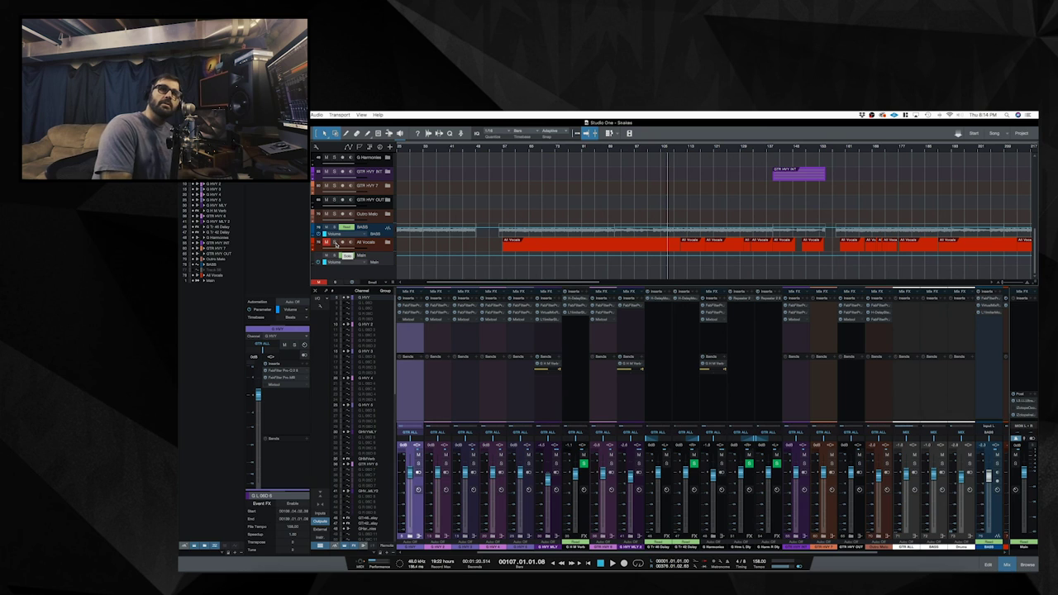
pyautogui.click(335, 243)
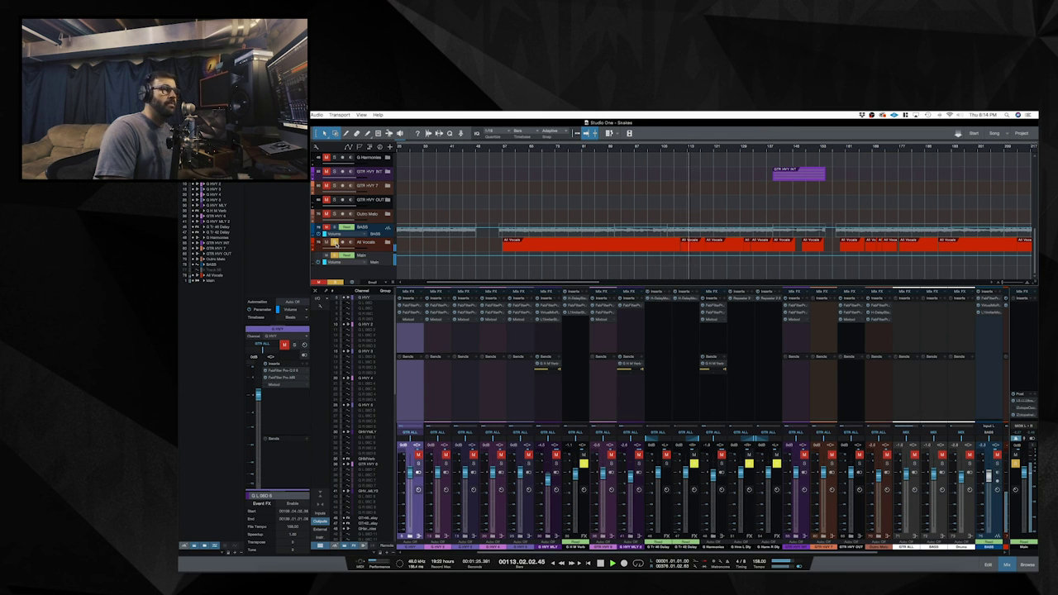
pyautogui.press('space')
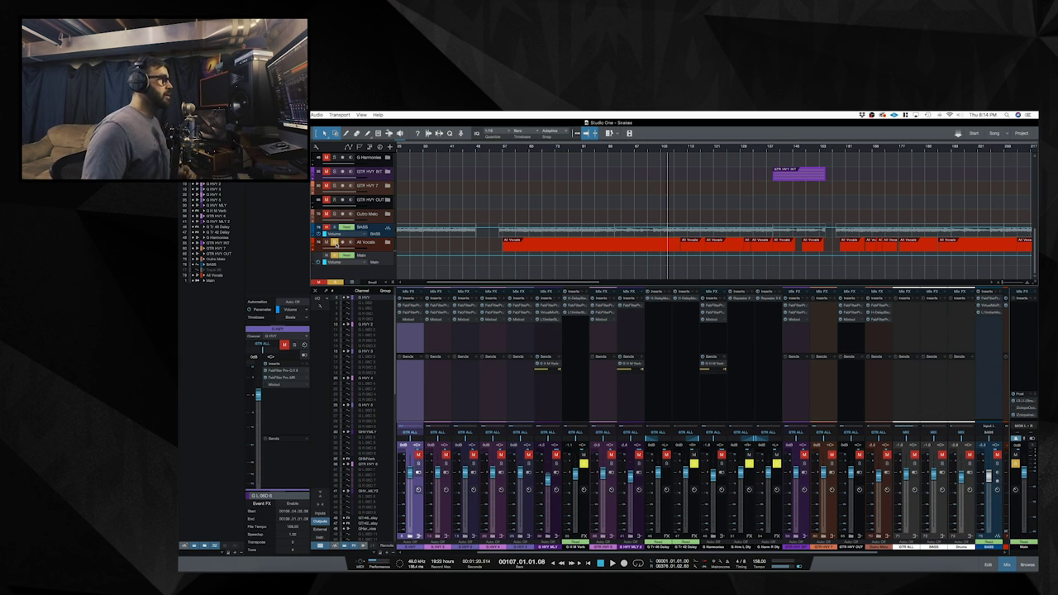
pyautogui.click(336, 242)
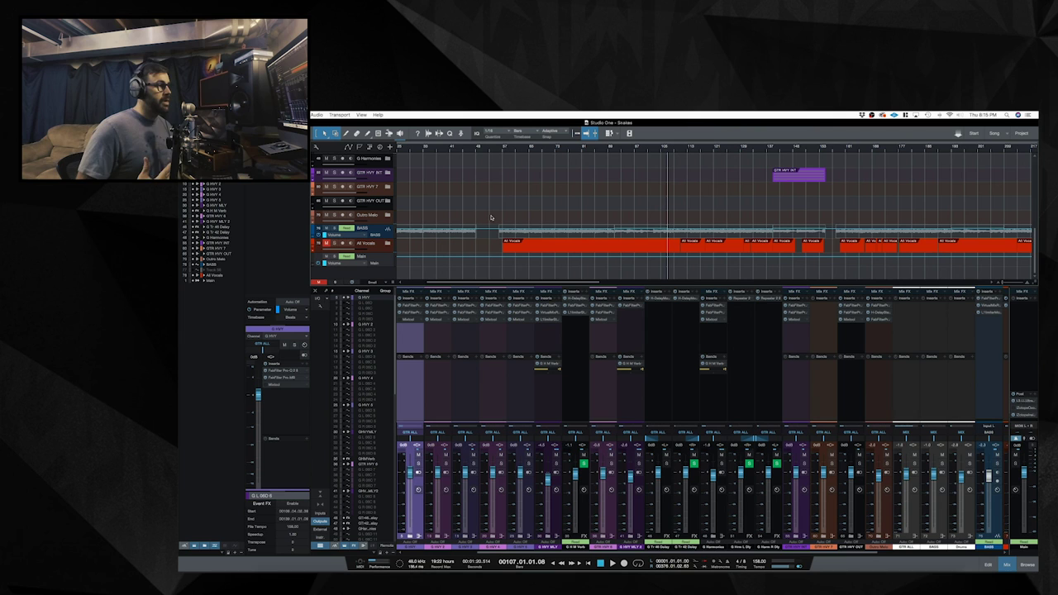
# - Bring HX Edit to the front, showing the 90s Metal Alt preset's Room reverb block
pyautogui.click(431, 565)
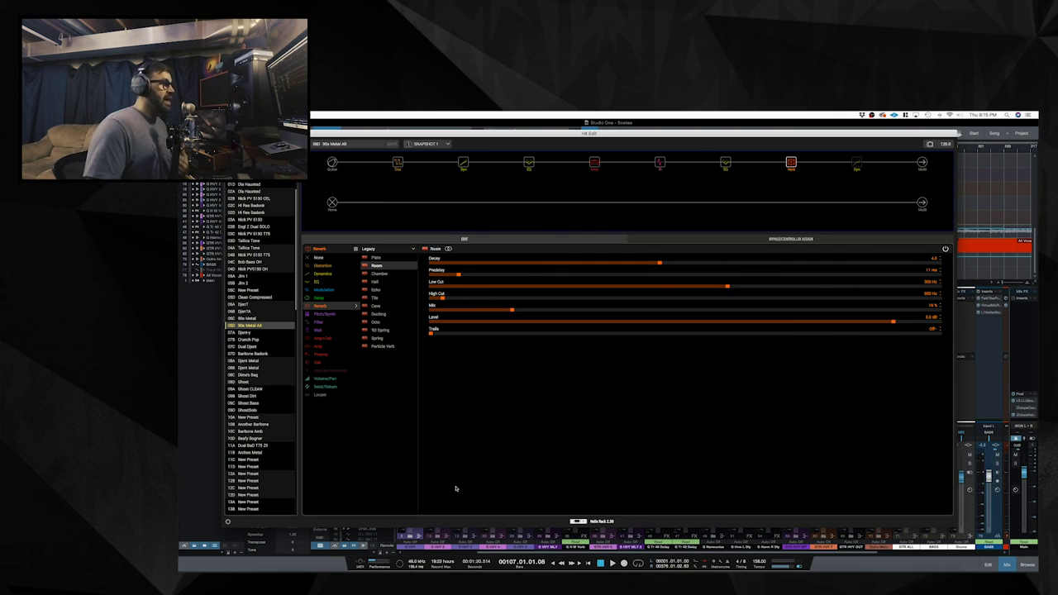